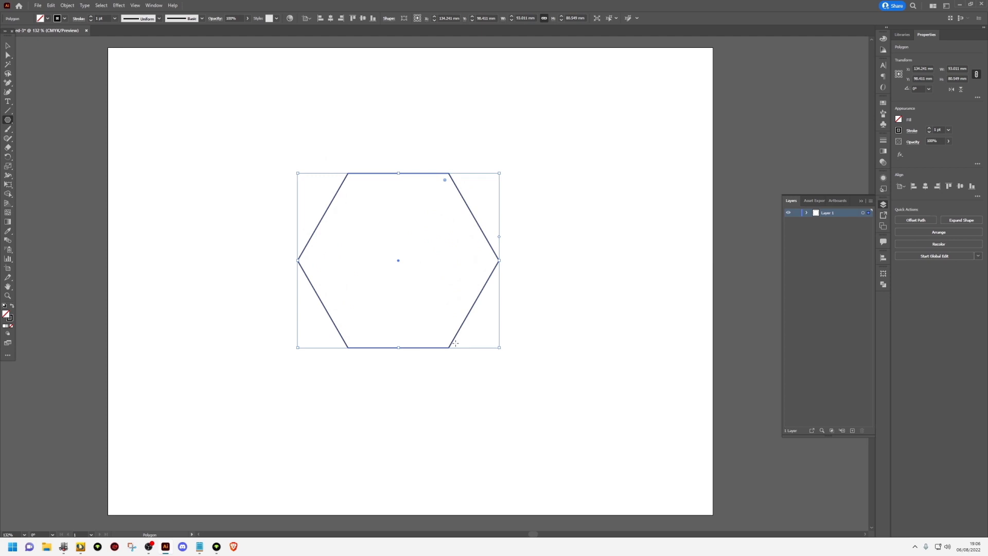
Rotate the hexagon 90° so that it stands on a vertex, and deselect it
key("v")
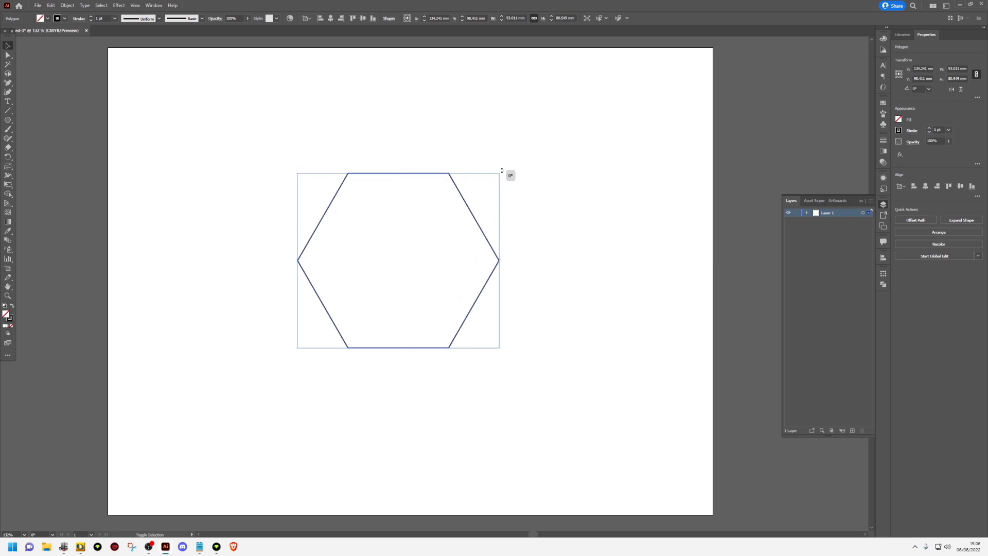
left_click_drag(487, 159, 325, 148)
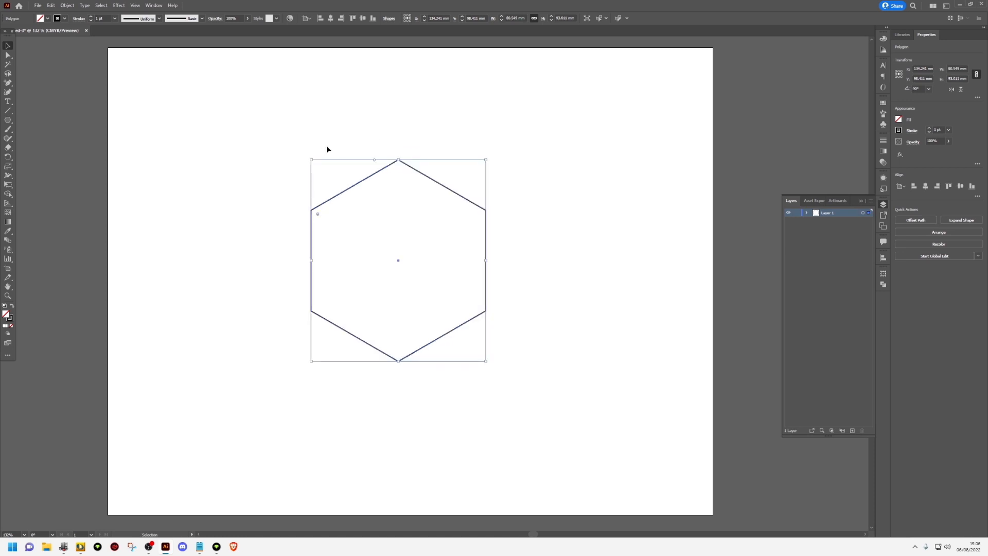
left_click(330, 148)
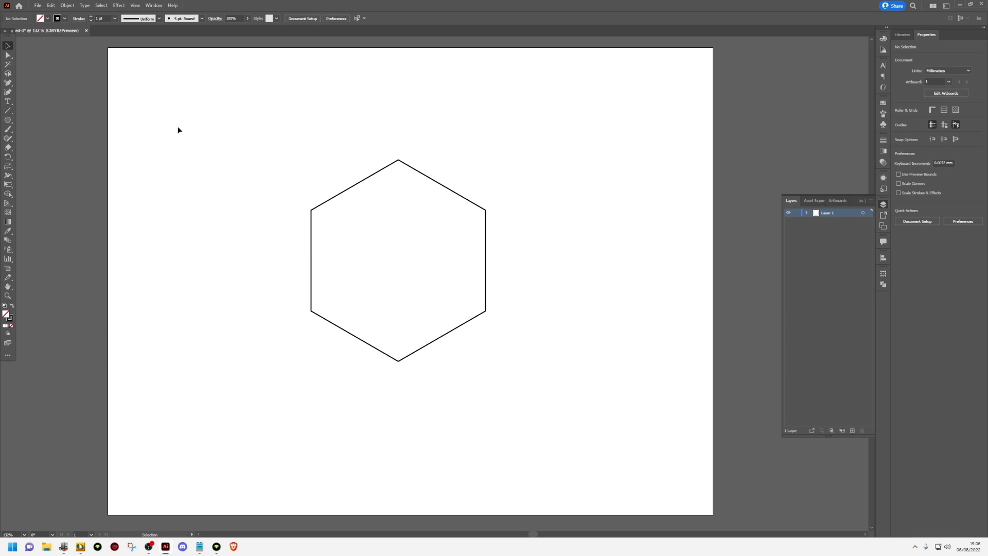
Draw a large upright triangle with line segments joining the hexagon's top, lower-left and lower-right vertices
left_click(10, 110)
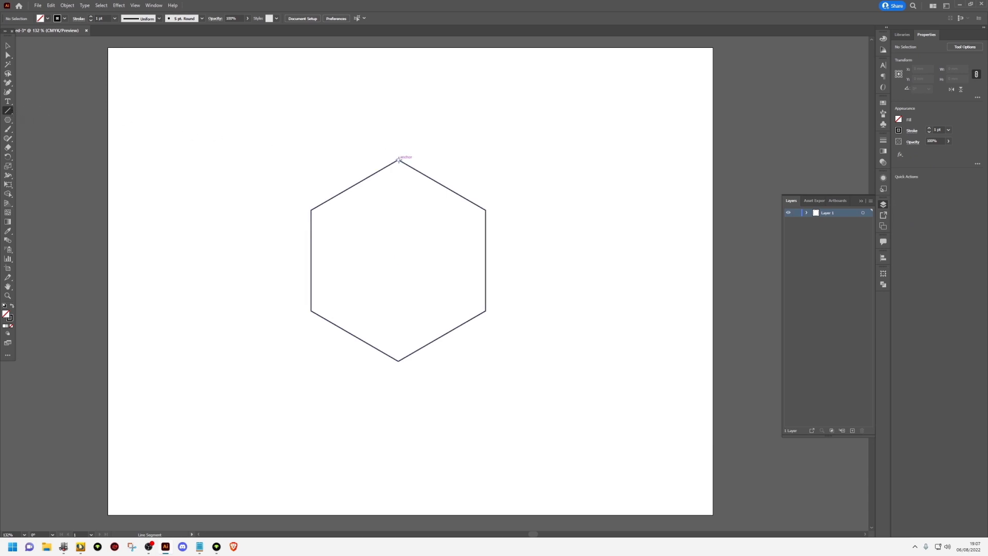
left_click_drag(399, 160, 310, 310)
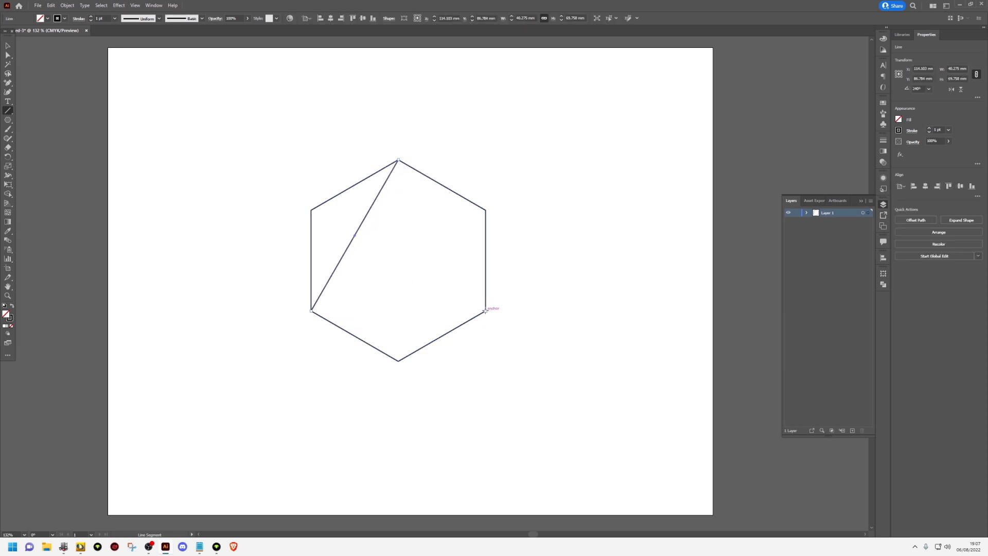
left_click_drag(485, 311, 311, 310)
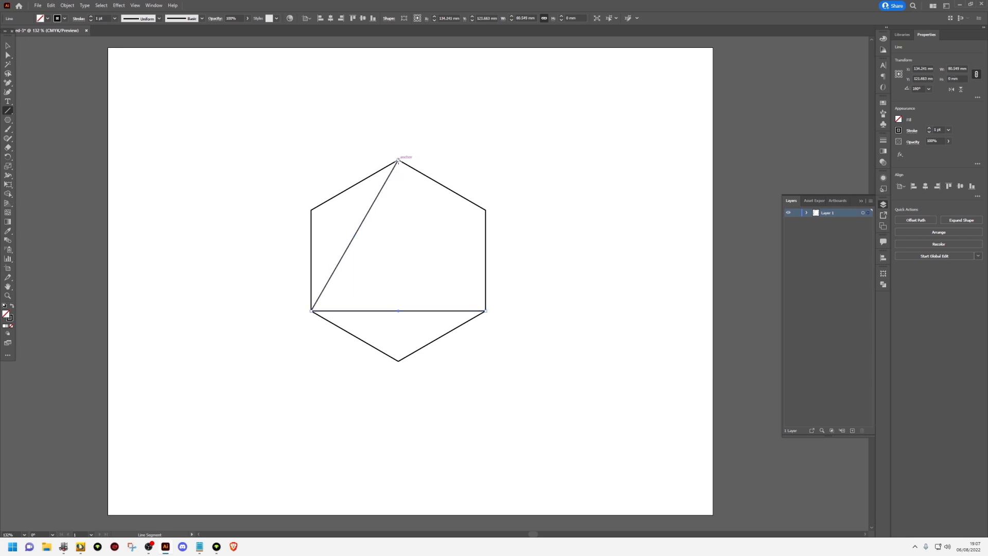
left_click_drag(398, 160, 485, 311)
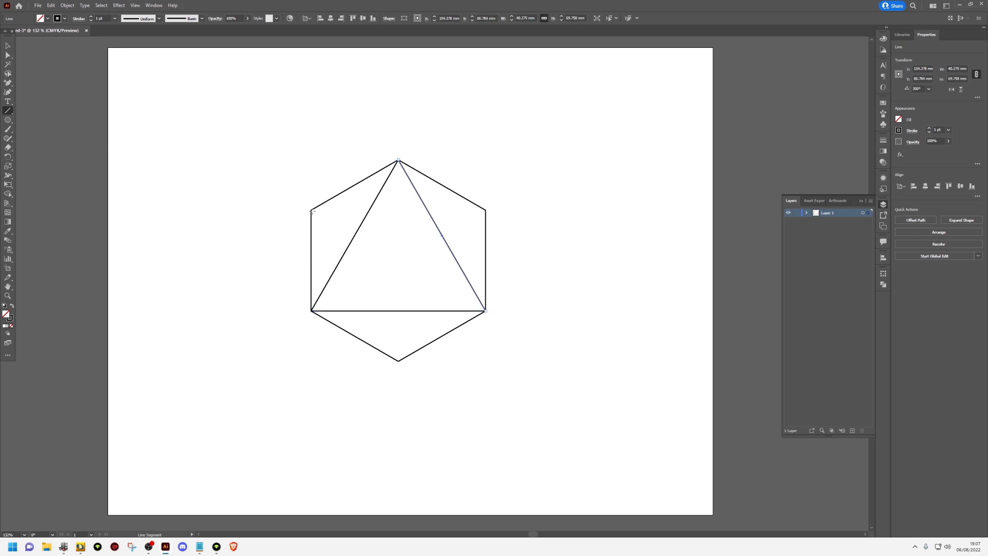
Draw a horizontal line between the hexagon's two upper side vertices, plus two diagonals and a vertical line through its centre
left_click_drag(312, 210, 485, 211)
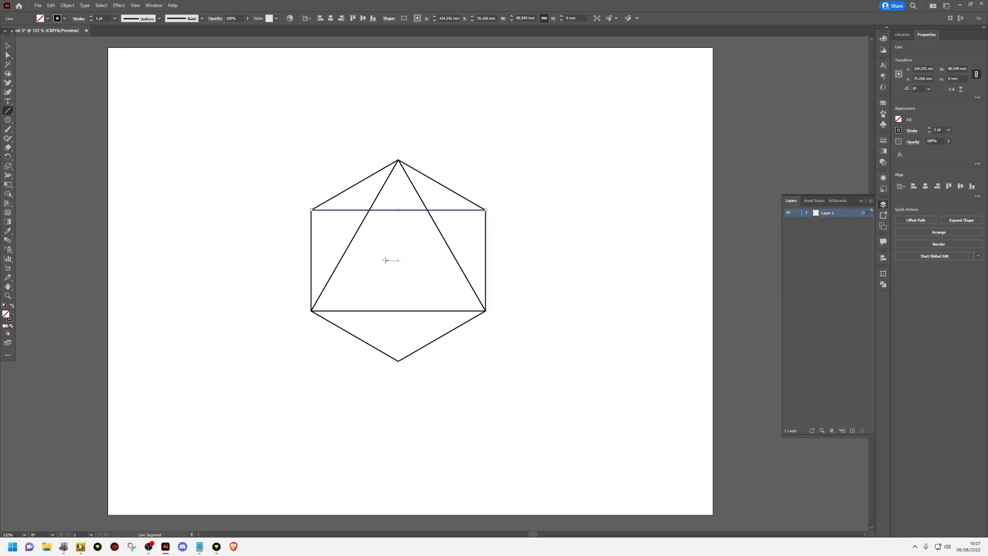
left_click_drag(311, 310, 485, 210)
mouse_move(485, 310)
left_mouse_down()
mouse_move(337, 232)
mouse_move(310, 235)
mouse_move(310, 210)
left_mouse_up()
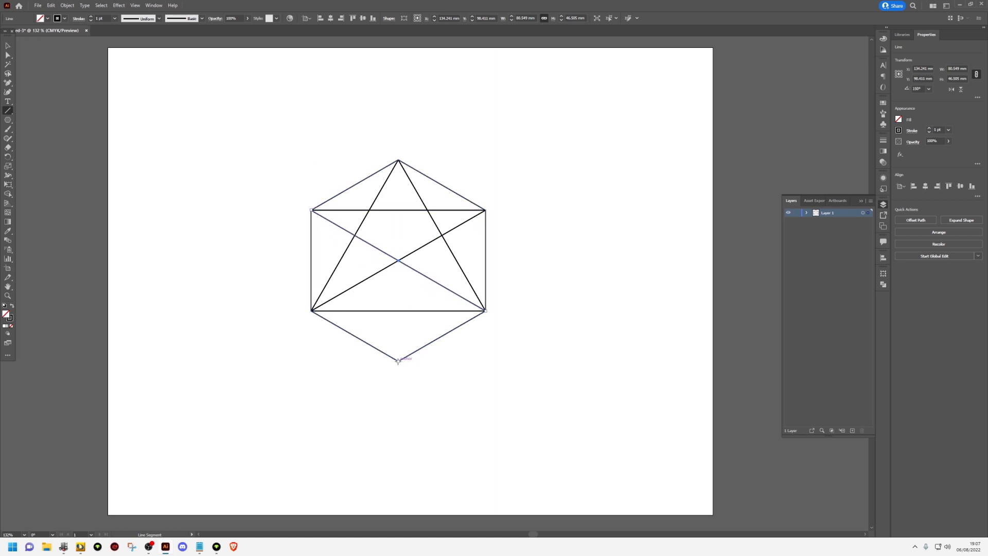
left_click_drag(398, 360, 398, 161)
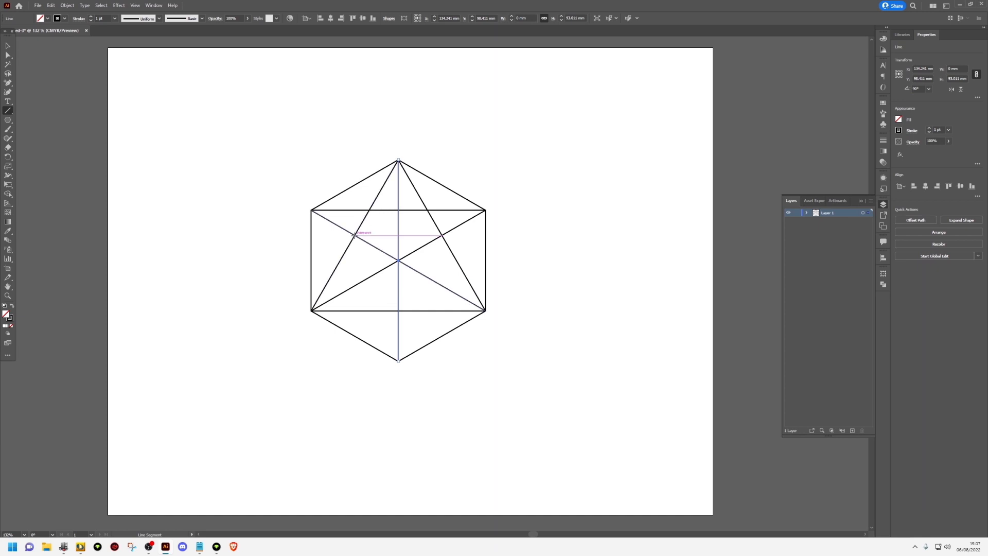
Draw a small inverted triangle joining the midpoints of the large triangle's three sides
left_click_drag(354, 236, 442, 235)
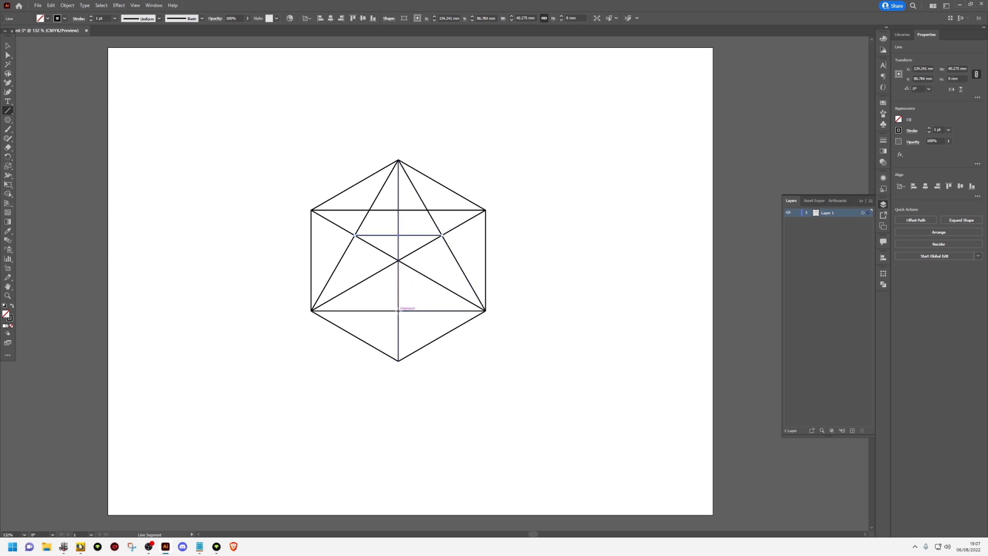
left_click_drag(398, 310, 355, 235)
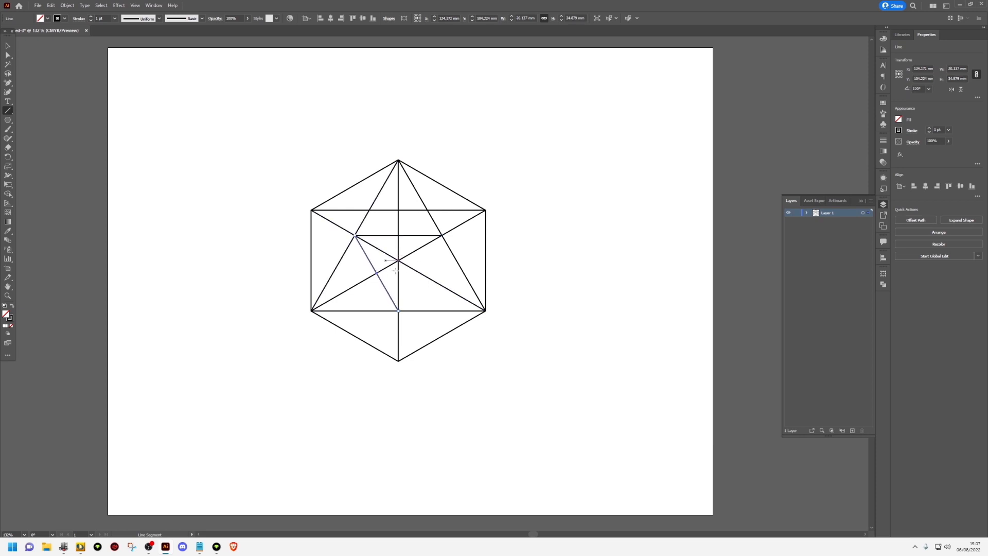
left_click_drag(442, 235, 399, 310)
Draw vertical lines about 87 mm long down from the hexagon's upper side vertices, and extend both upper edges past the top vertex
left_click_drag(310, 210, 311, 397)
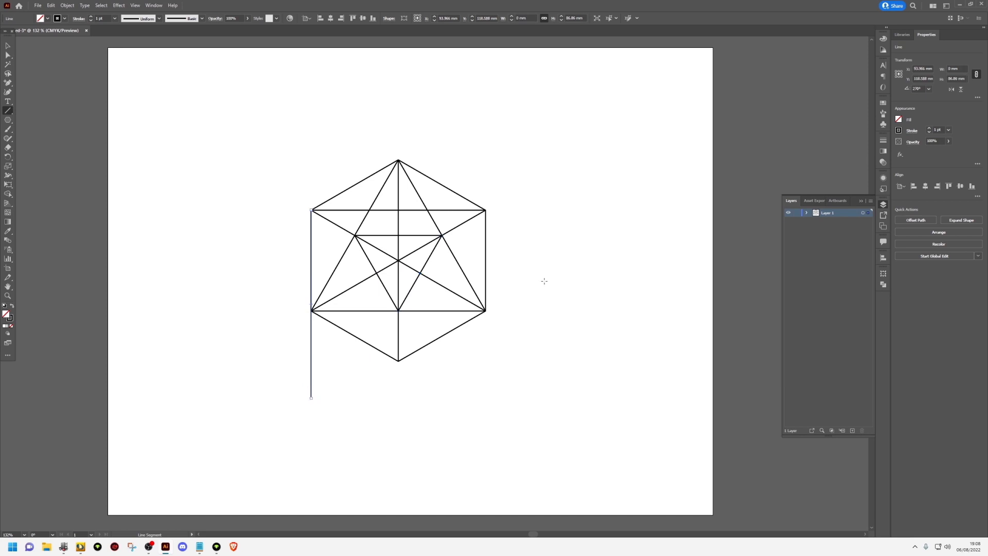
left_click_drag(485, 210, 491, 398)
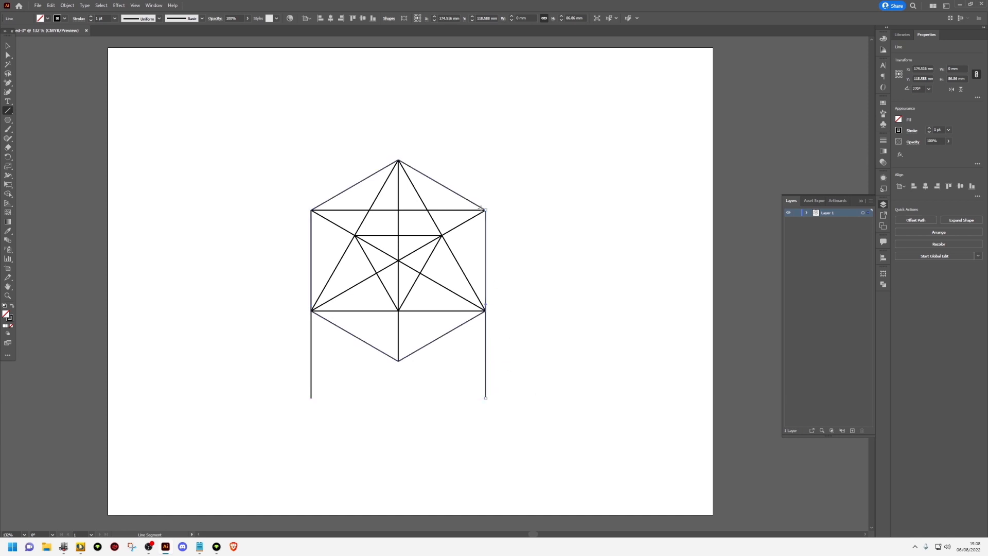
left_click_drag(311, 210, 473, 117)
left_click(8, 111)
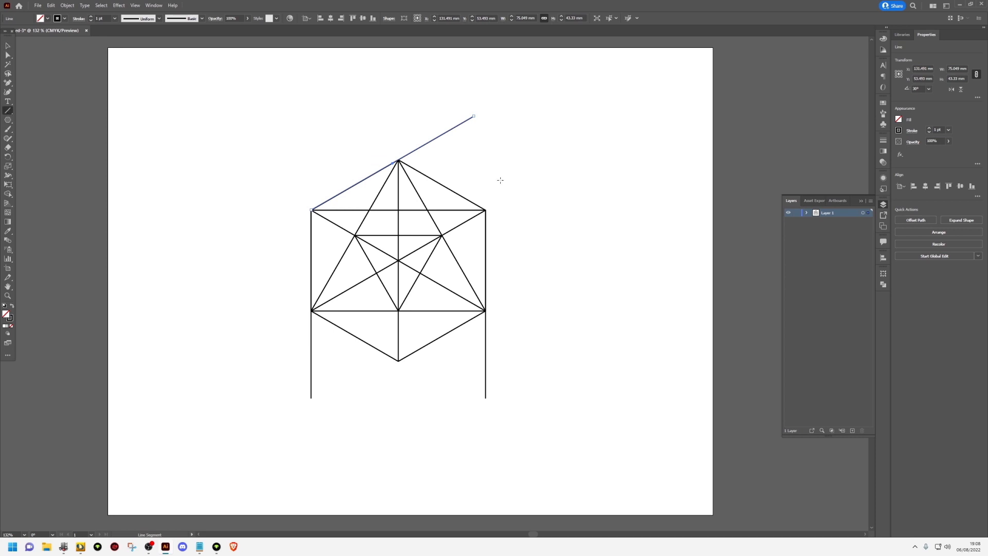
left_click_drag(485, 209, 315, 112)
key("v")
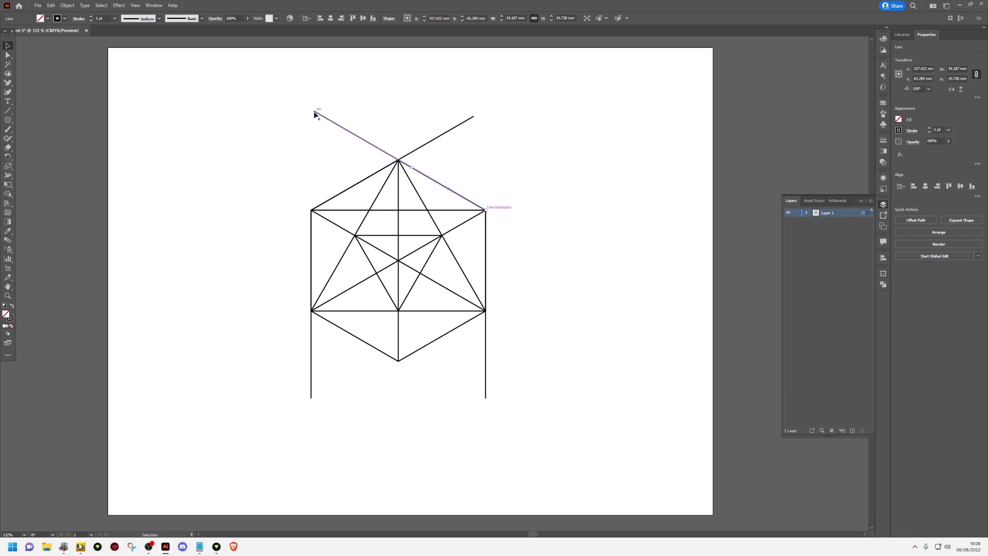
left_click(7, 113)
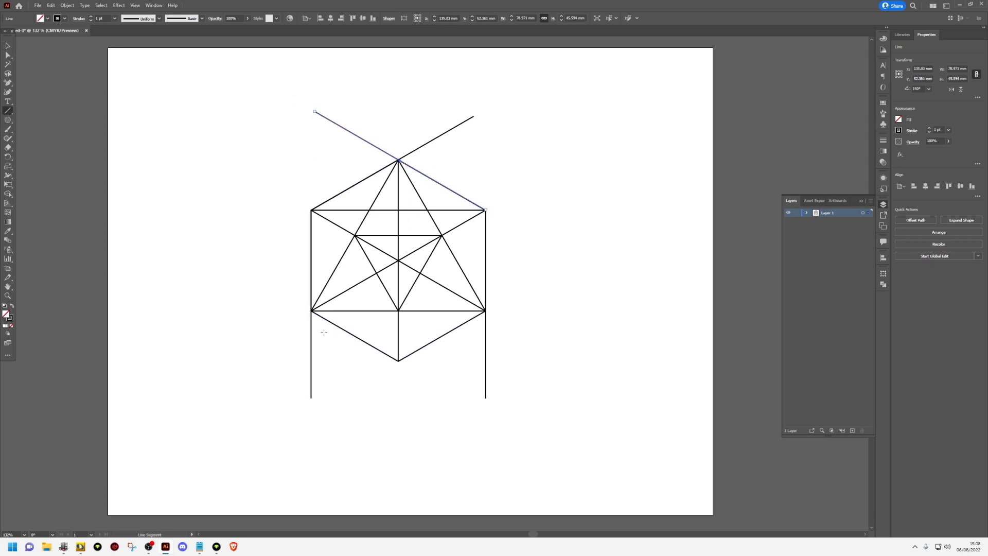
Extend the hexagon's two lower edges outward and upward beyond its lower side vertices with line segments
left_click_drag(398, 360, 234, 266)
key("v")
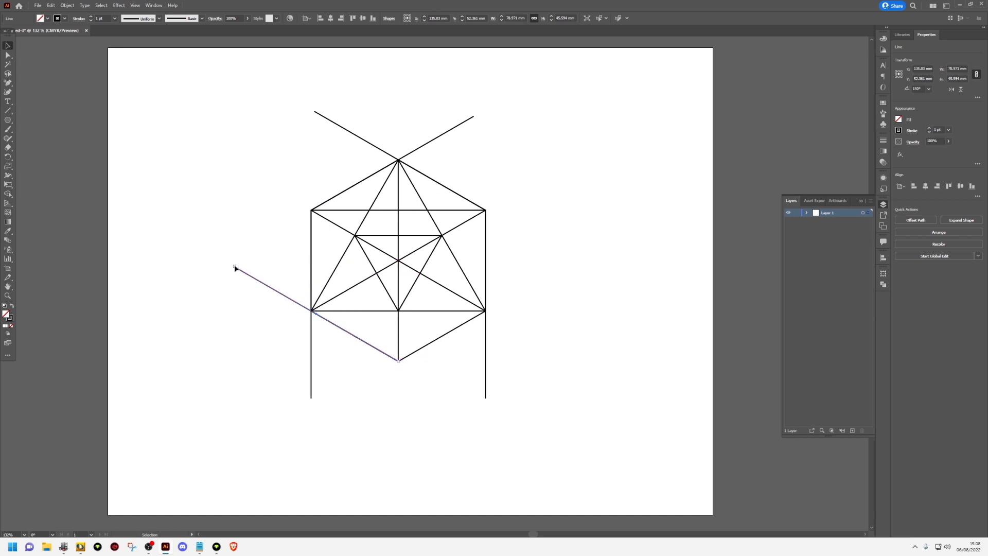
left_click(10, 113)
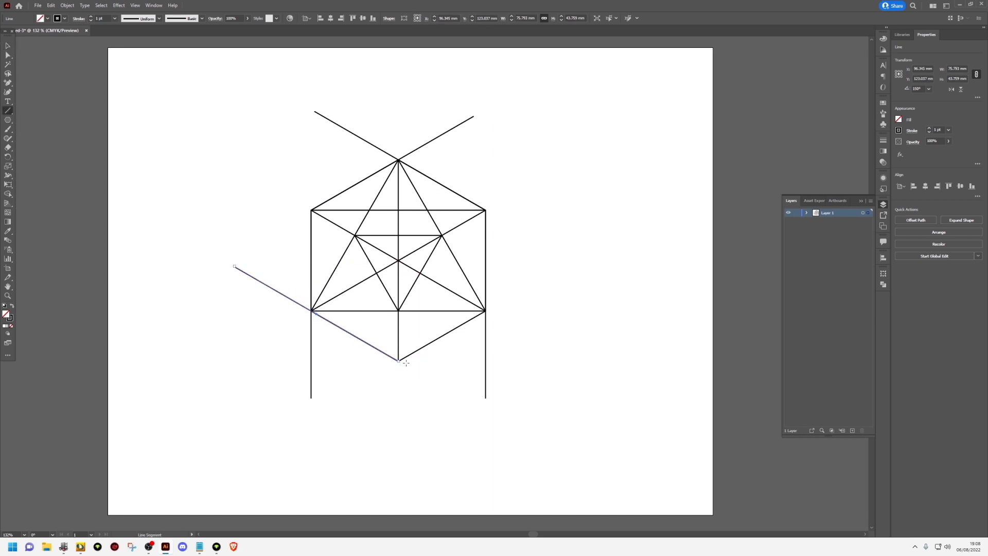
left_click_drag(400, 362, 452, 339)
key("ctrl+z")
left_click_drag(485, 310, 398, 360)
key("v")
left_click_drag(487, 312, 583, 259)
left_click(567, 322)
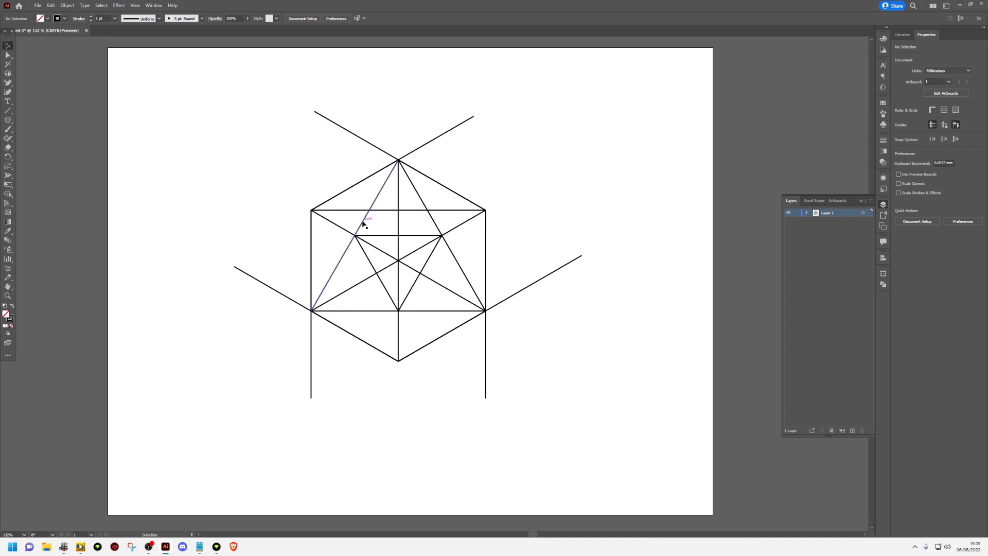
Merge the three lines of the large triangle inside the hexagon into one closed shape with the Shape Builder
left_click(362, 222)
left_click(436, 227, "shift")
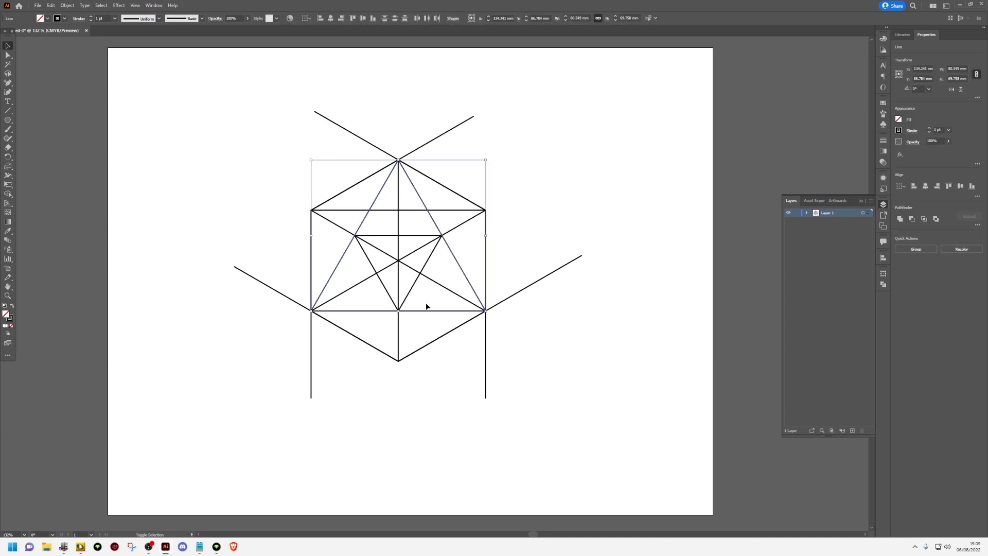
left_click(426, 310, "shift")
left_click(8, 195)
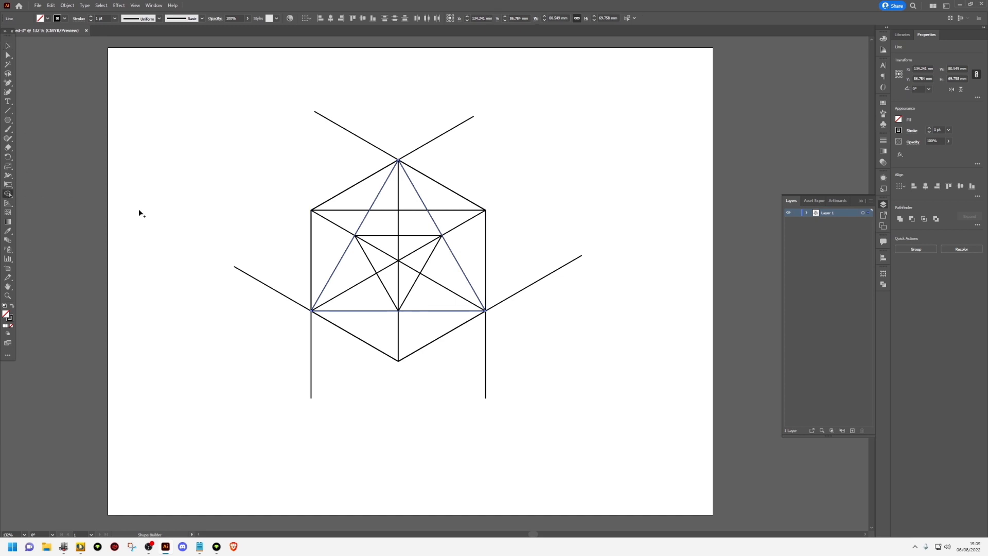
left_click_drag(364, 247, 403, 252)
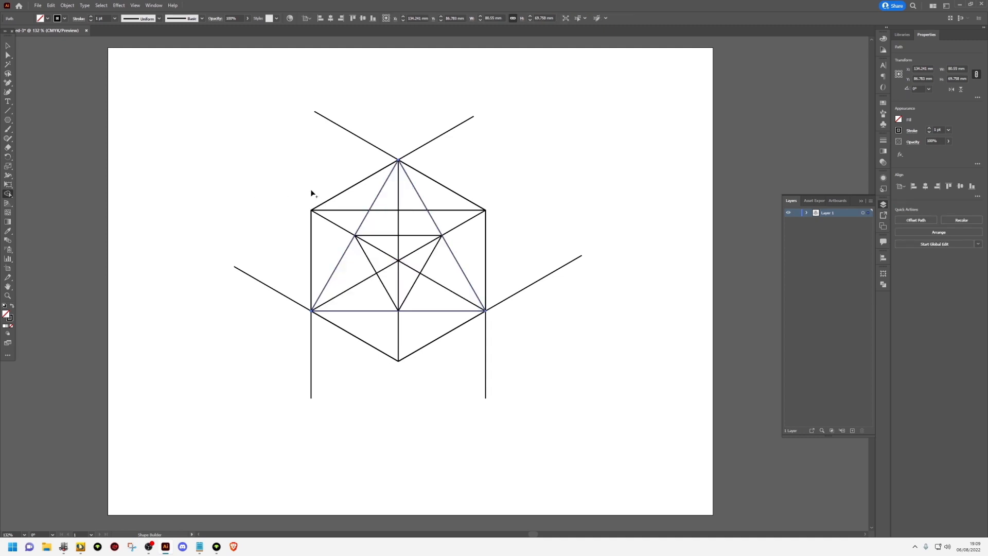
Offset the merged triangle's path outward by 28 mm with mitred joins
key("v")
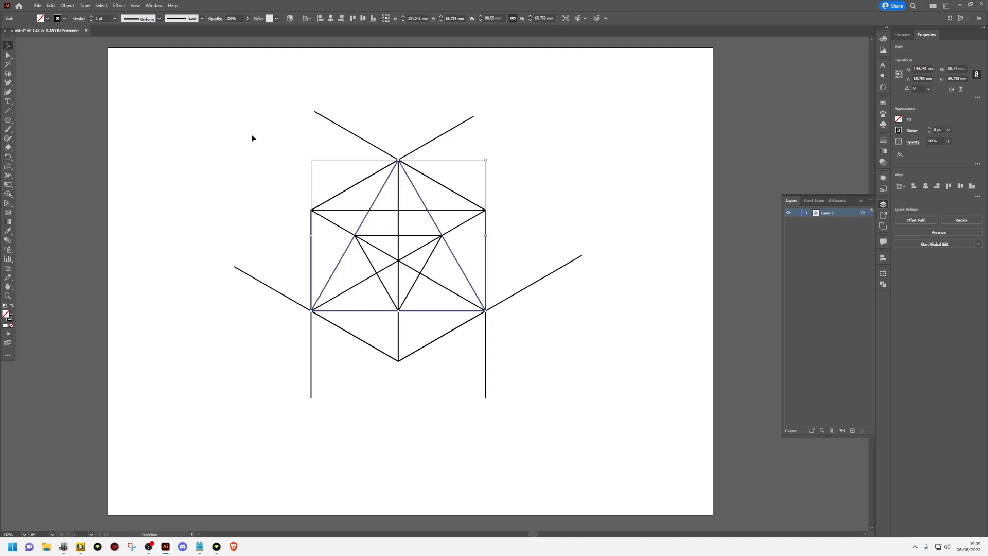
left_click(67, 6)
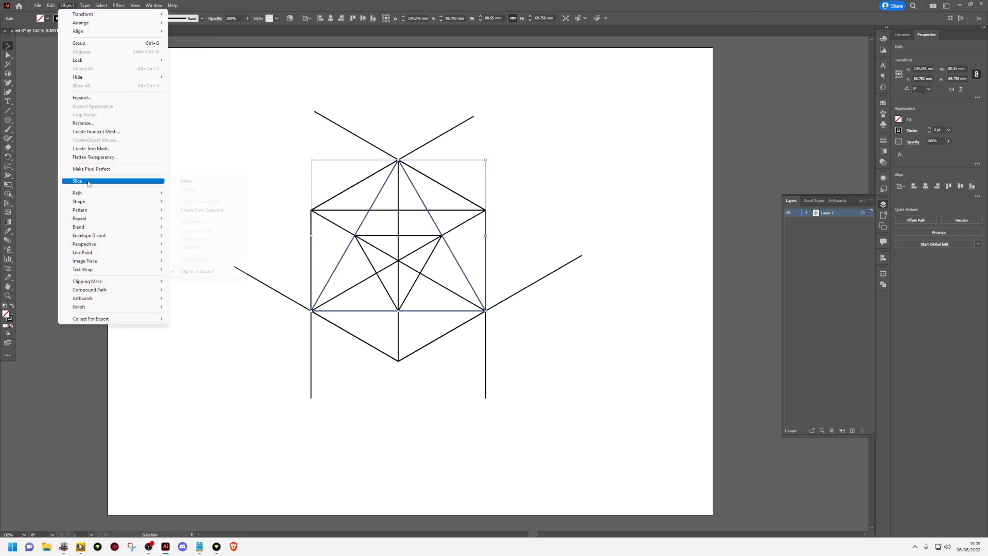
mouse_move(89, 195)
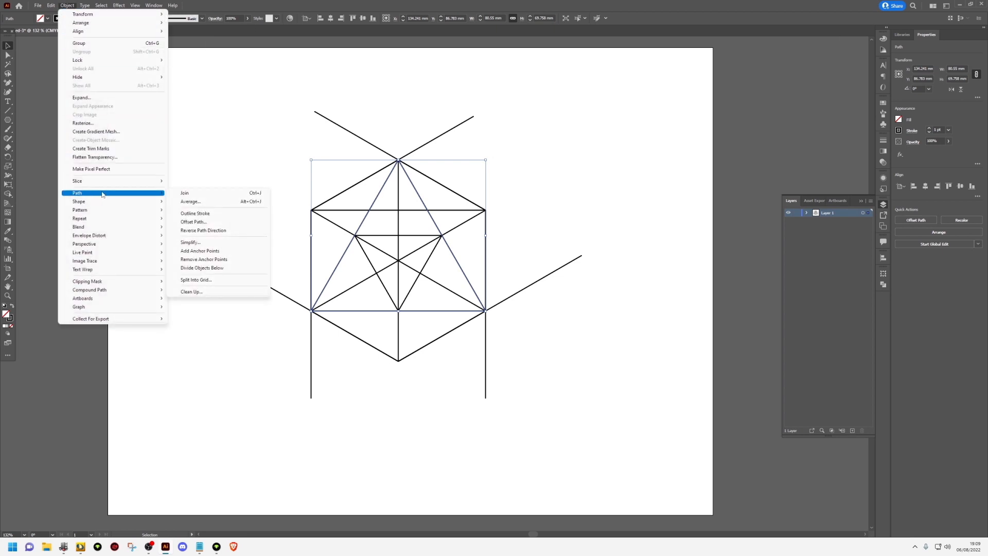
left_click(194, 222)
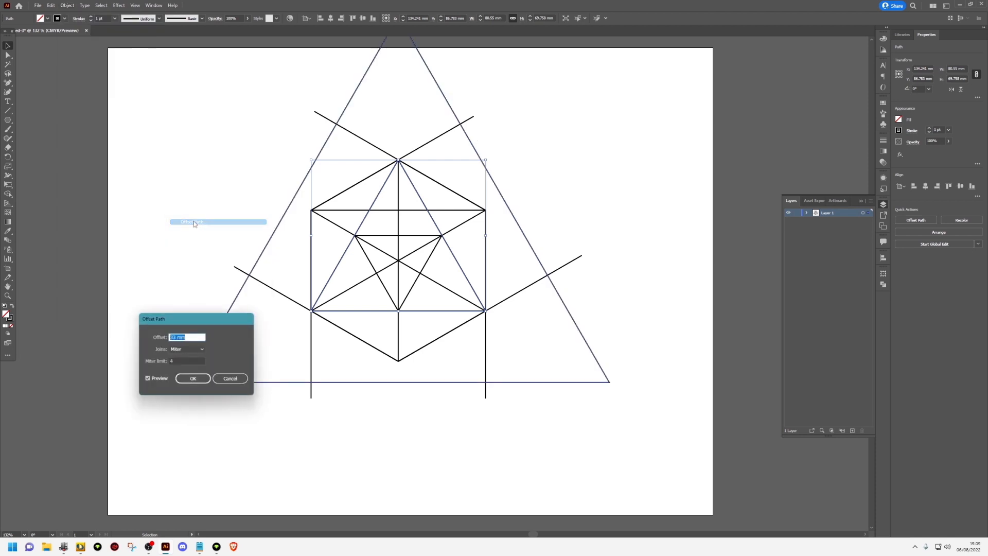
left_click(199, 336)
key("Down")
key("Down")
key("Down")
key("Down")
key("Down")
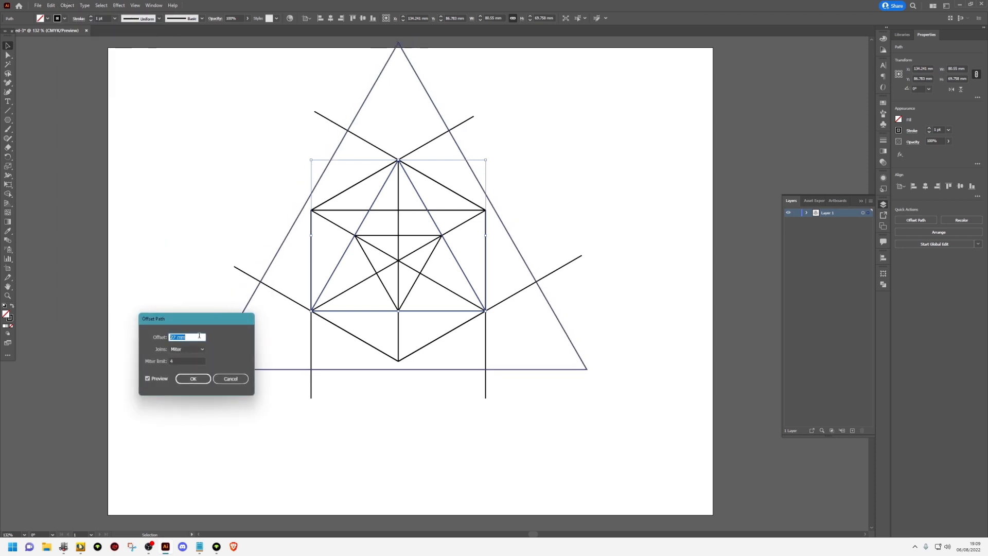
left_click(190, 378)
Select the whole drawing and move it down so the outer triangle fits within the artboard, and deselect it
scroll(498, 403, "down", 1)
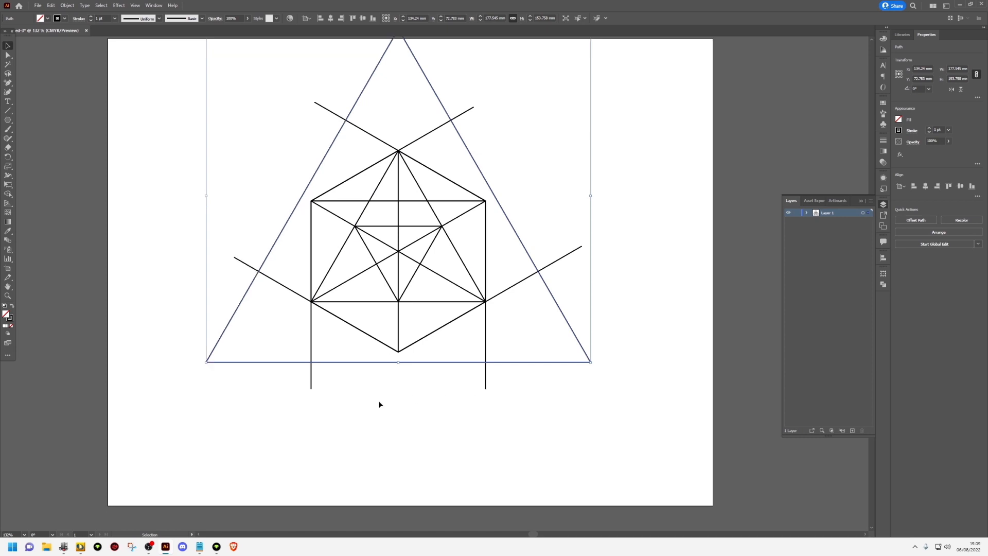
scroll(385, 394, "up", 3)
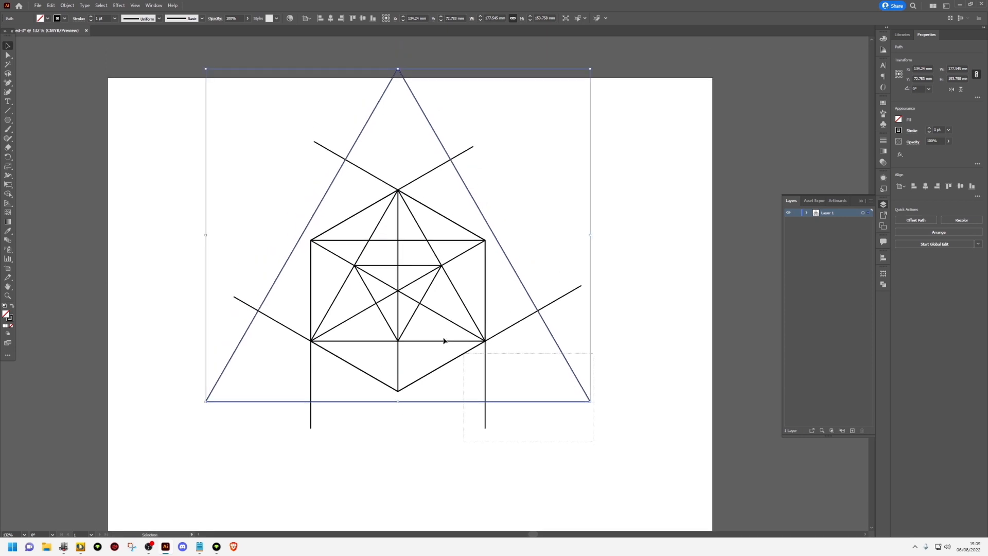
left_click_drag(444, 340, 224, 148)
left_click_drag(397, 190, 401, 226)
left_click(554, 226)
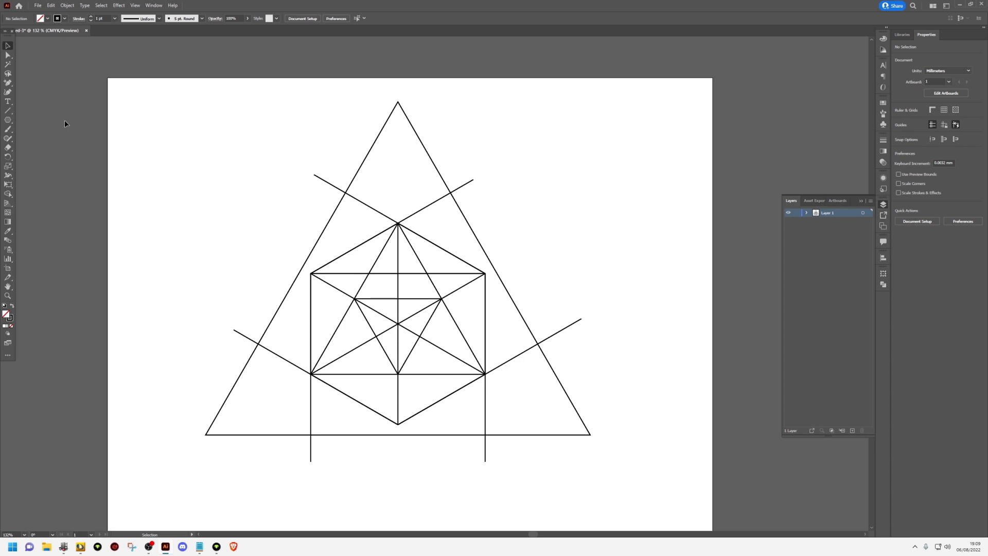
Draw a line across each corner of the outer triangle, joining the points where the hexagon's extension lines cross its sides
left_click(10, 111)
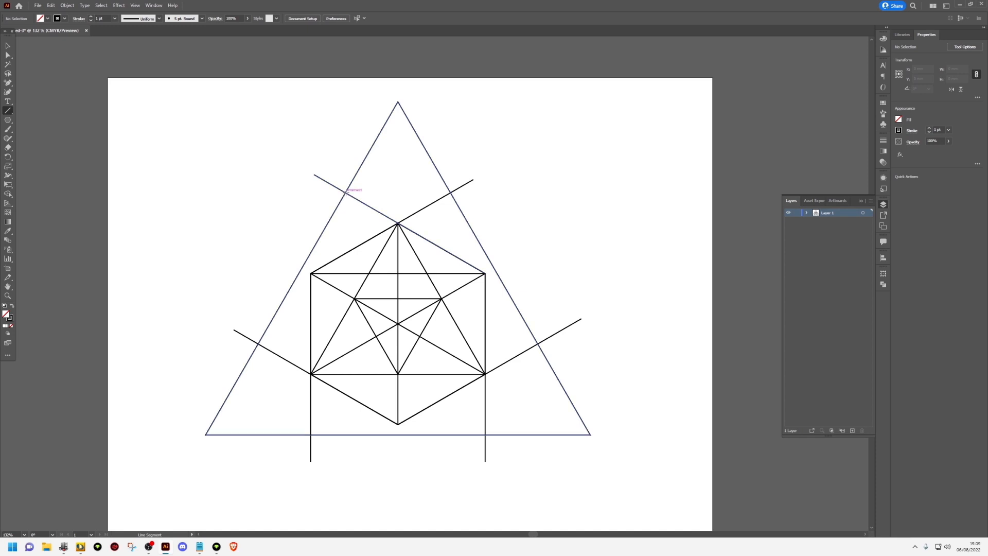
left_click_drag(347, 191, 452, 193)
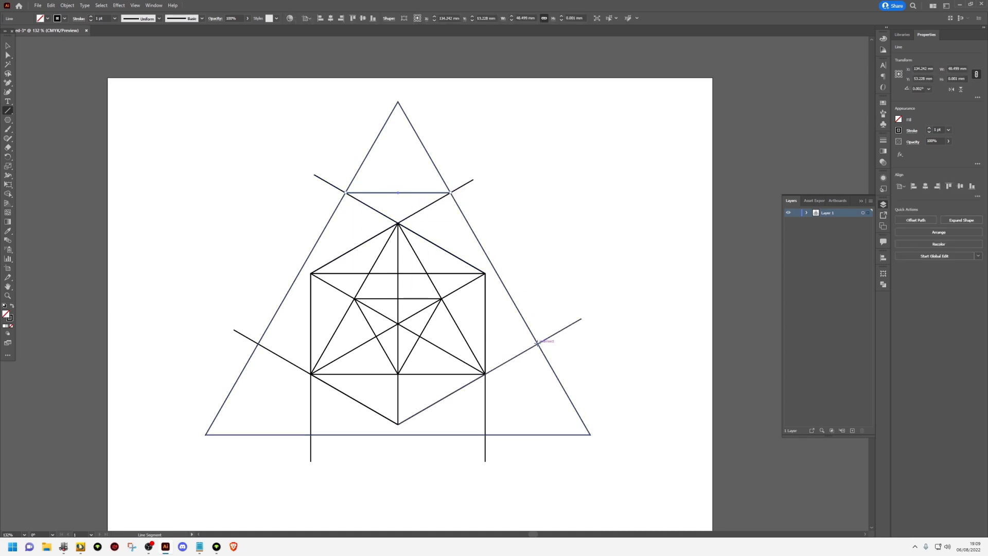
left_click_drag(537, 344, 485, 434)
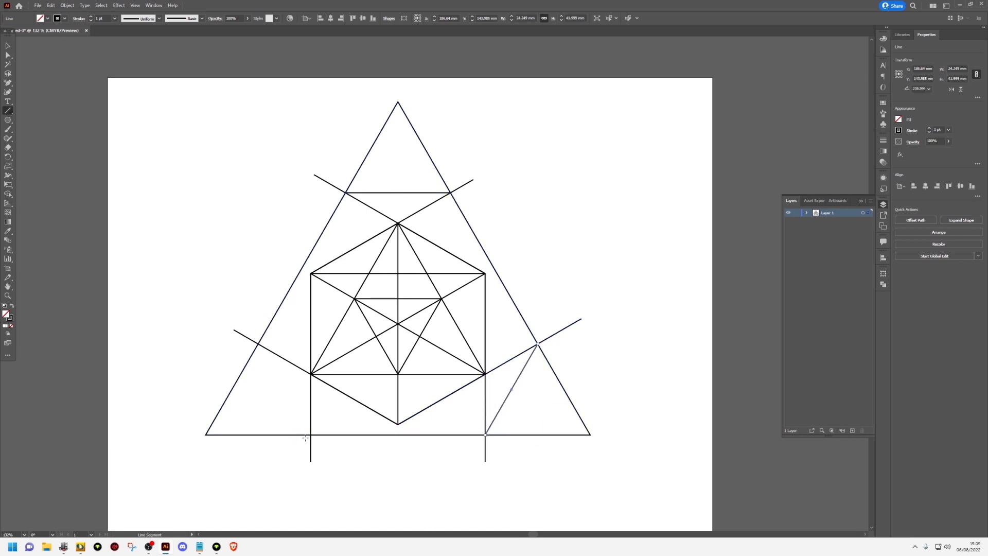
left_click_drag(311, 434, 258, 343)
key("v")
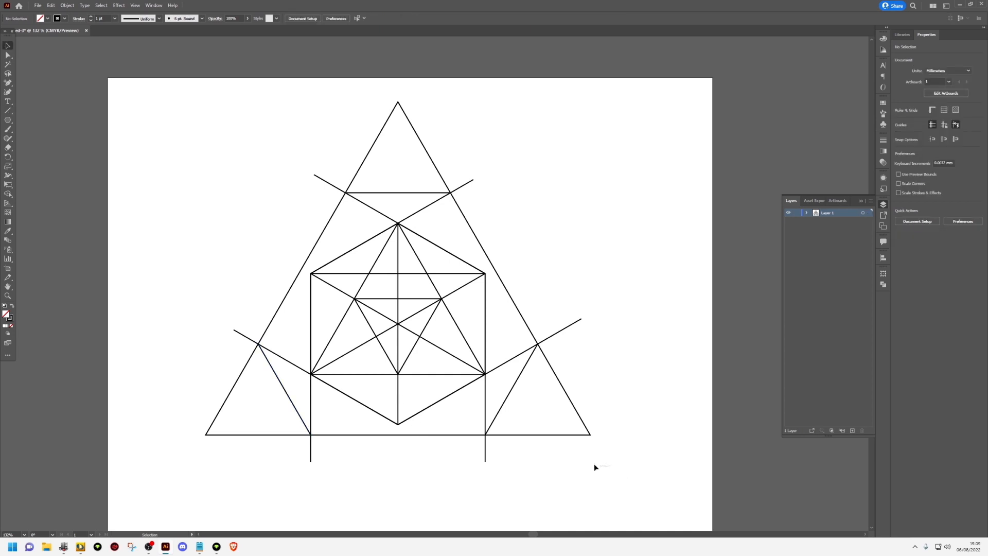
Select the entire line drawing and convert it to guides
mouse_move(611, 466)
left_mouse_down()
mouse_move(201, 165)
mouse_move(175, 170)
left_mouse_up()
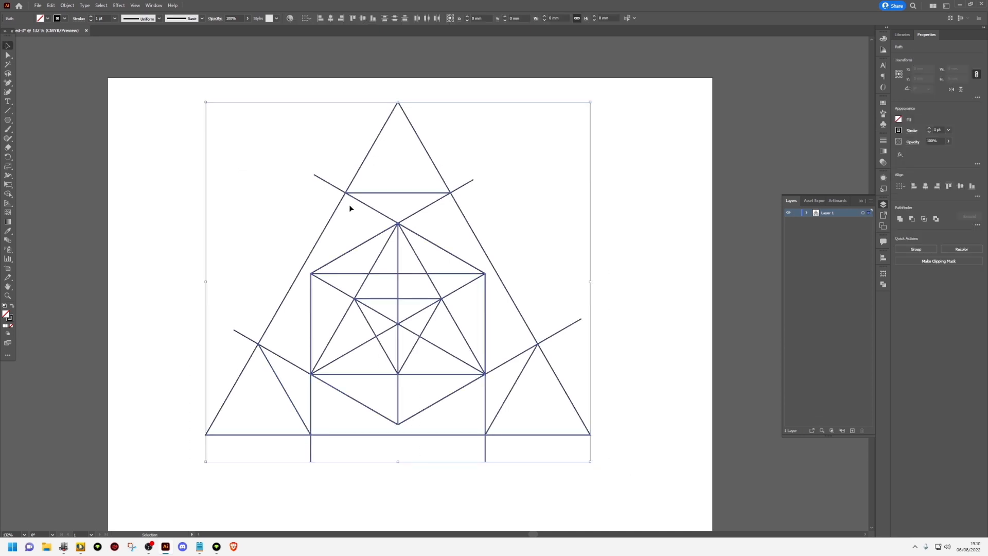
right_click(399, 231)
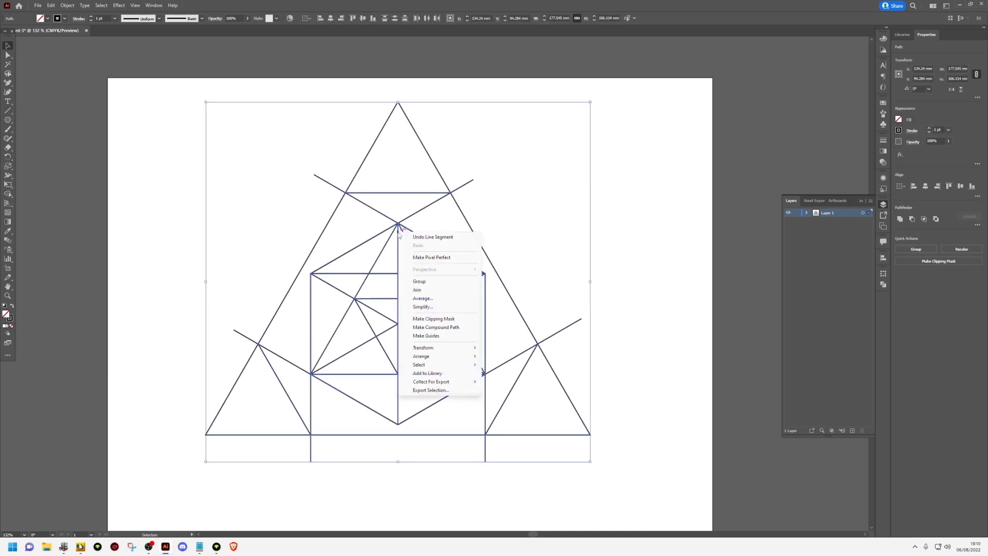
left_click(438, 336)
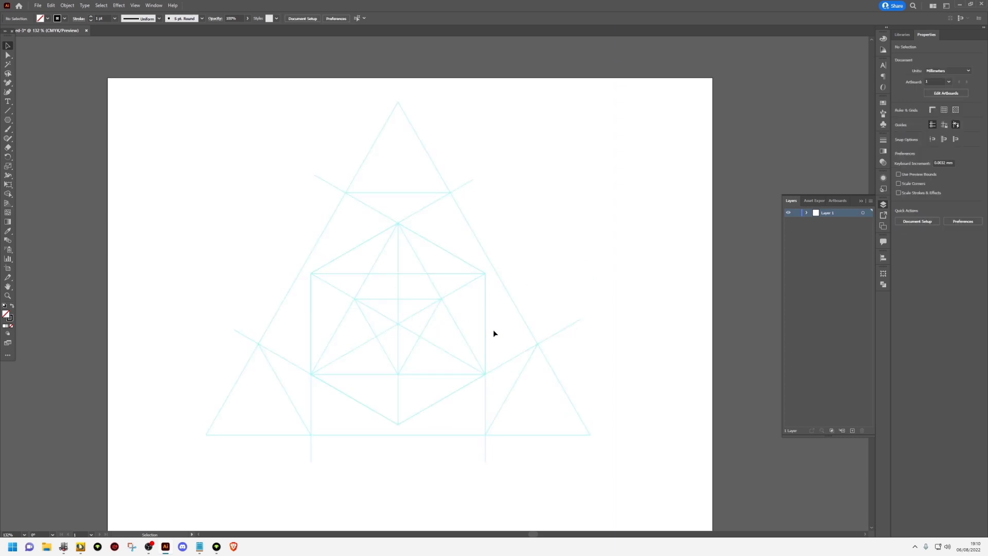
Rename the guide layer as GUIDES and lock it
double_click(827, 213)
type("GUIDES")
key("Return")
Add a new layer above the guides and name it SMALL ELIPSE
left_click(852, 430)
double_click(826, 213)
type("sm")
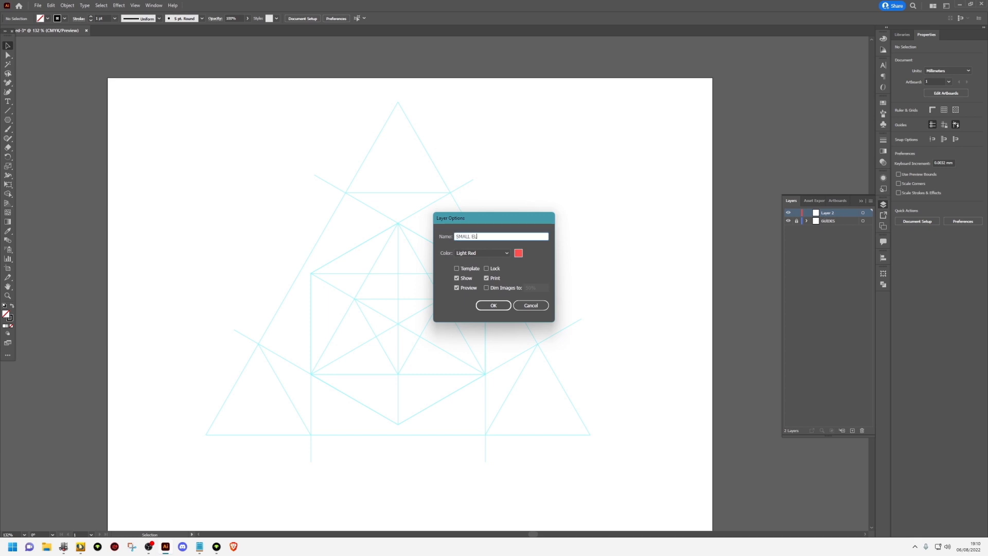
left_click(489, 306)
Draw an orange-stroked circle about 56 mm in diameter, centred on the hexagon's lower-right corner and reaching the outer triangle's base
left_click(65, 19)
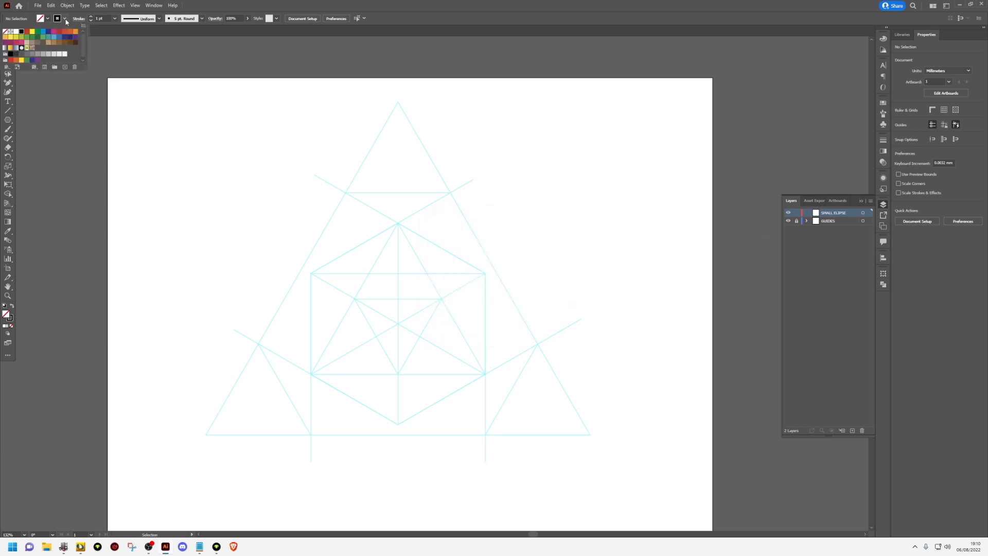
left_click(70, 33)
left_click(7, 120)
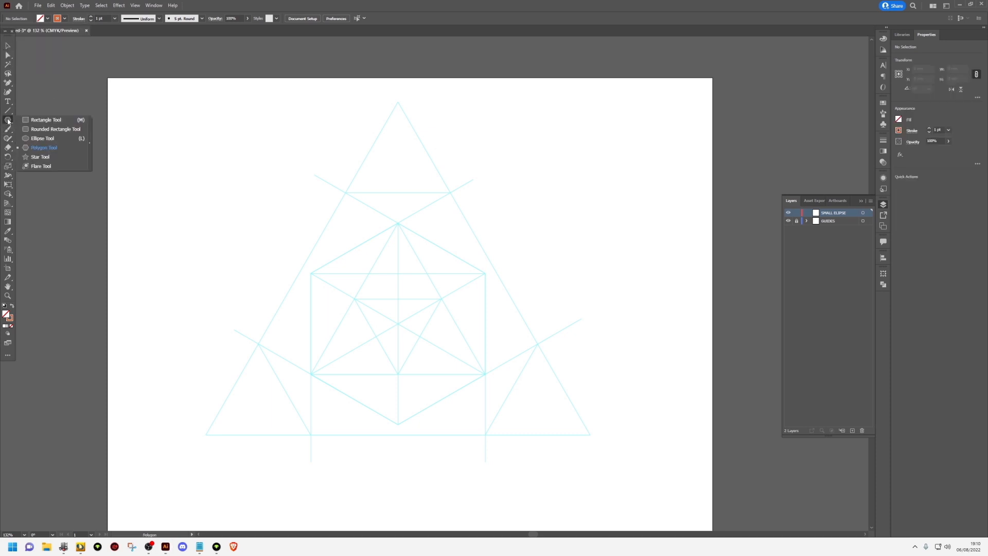
left_click(45, 139)
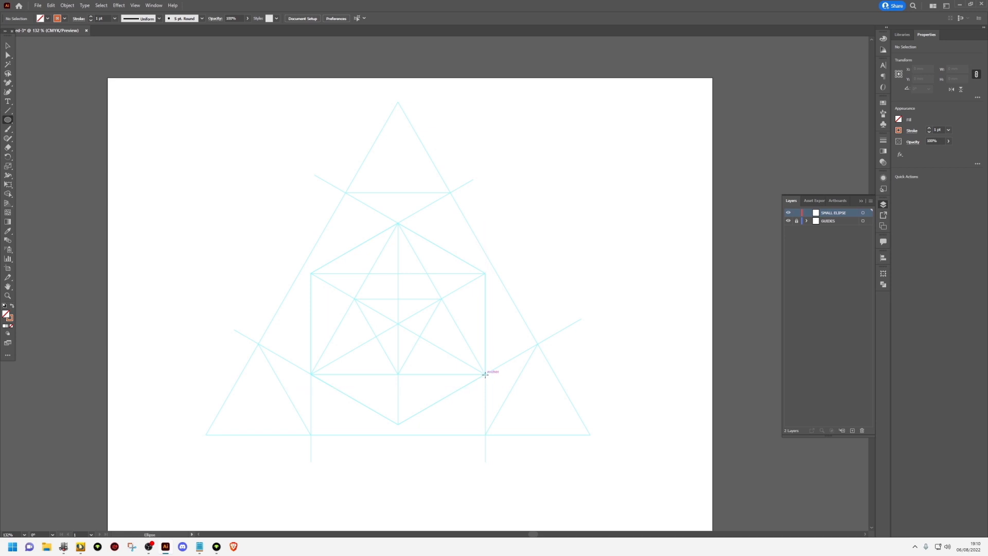
mouse_move(485, 374)
left_mouse_down()
mouse_move(496, 431)
mouse_move(486, 433)
left_mouse_up()
key("v")
Examine up close how the circle's centre lines up with the hexagon's lower-right corner, and deselect the circle
scroll(501, 368, "up", 2)
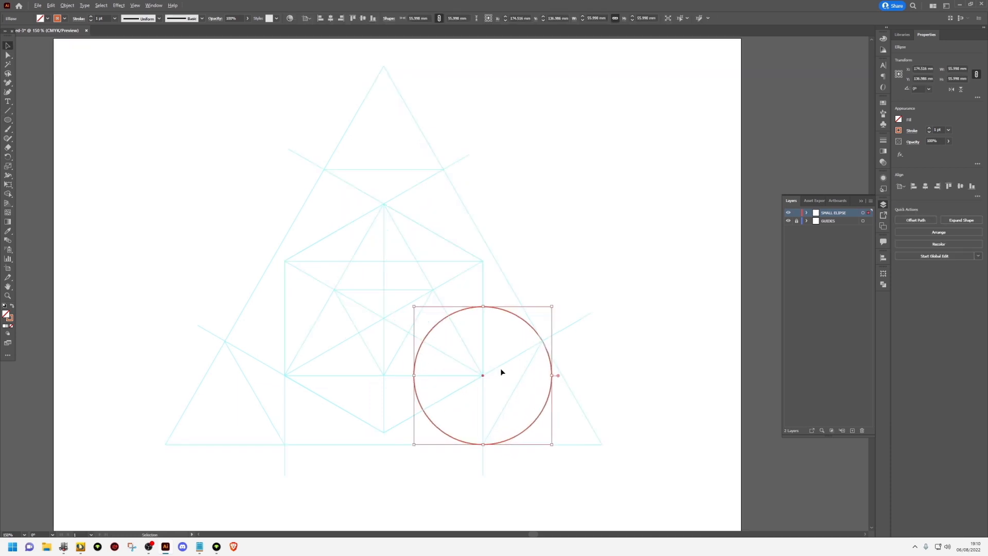
scroll(501, 369, "up", 2)
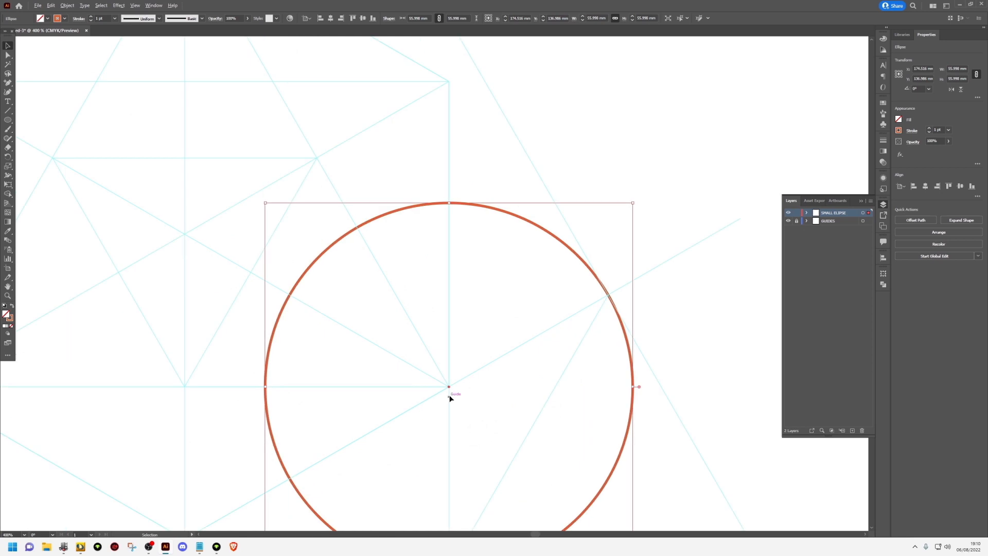
scroll(446, 383, "up", 3)
key("ctrl+y")
key("ctrl+y")
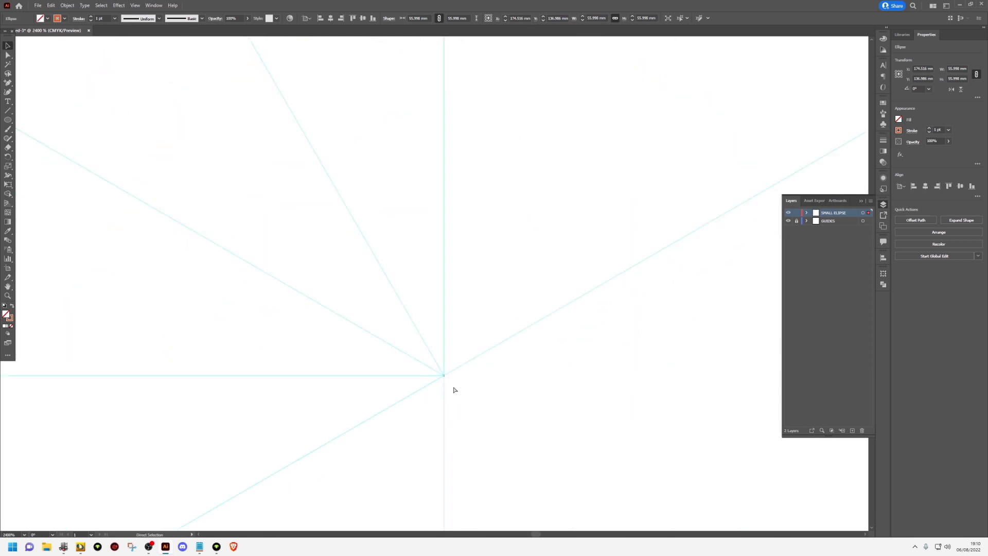
scroll(454, 389, "up", 1)
scroll(453, 386, "down", 6)
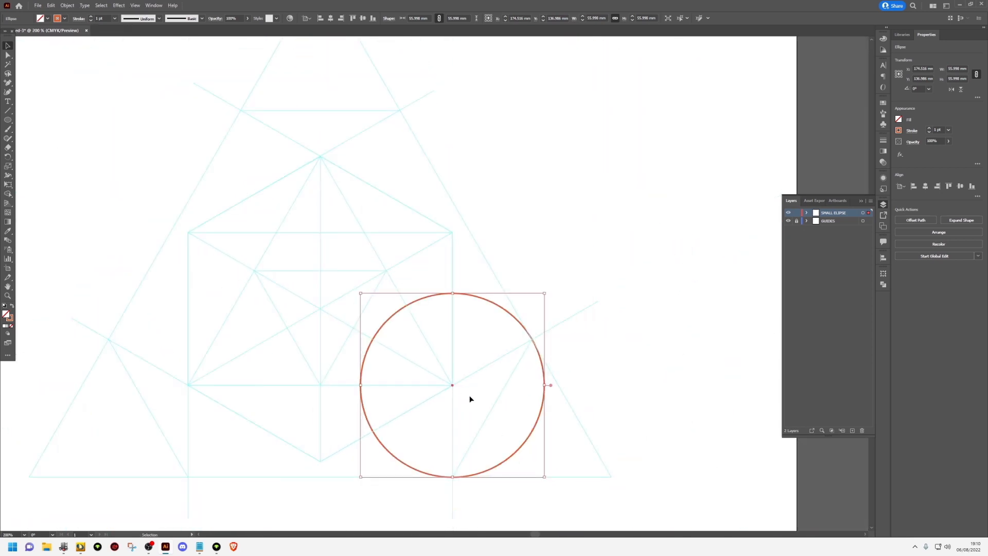
left_click(470, 399)
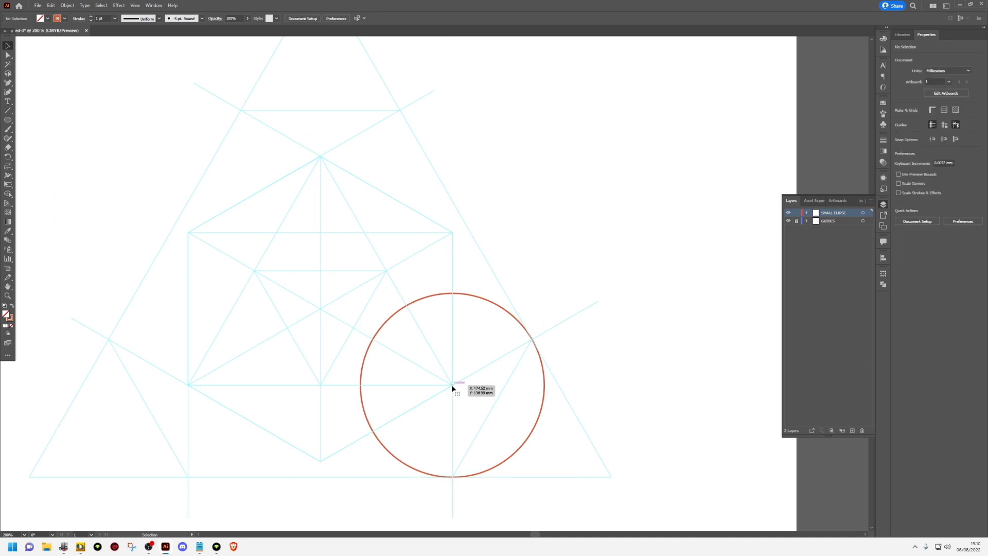
Duplicate the circle onto the hexagon's lower-left corner, check its centre against the guides and deselect it
left_click(452, 385)
left_click_drag(452, 385, 188, 385)
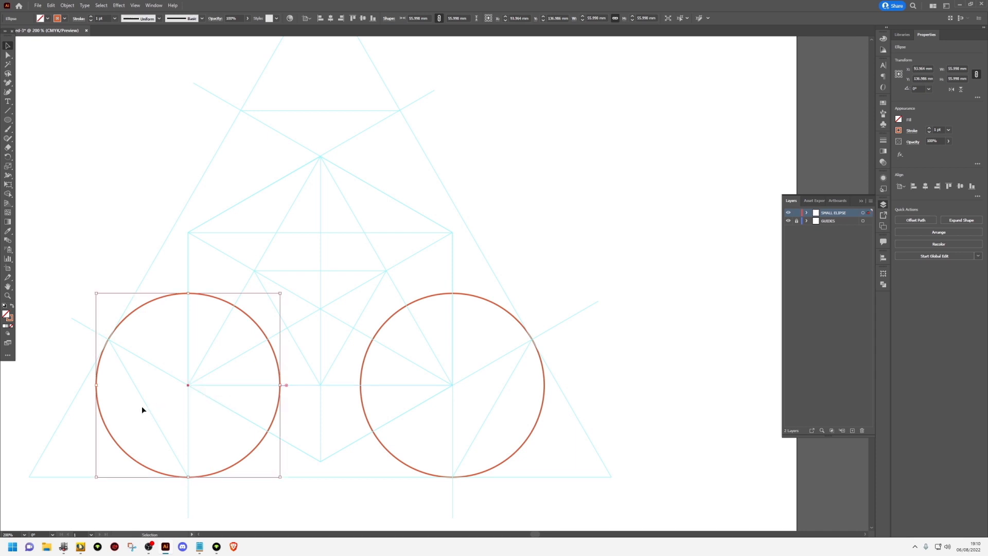
left_click(86, 336)
scroll(97, 340, "up", 5)
scroll(203, 309, "down", 4)
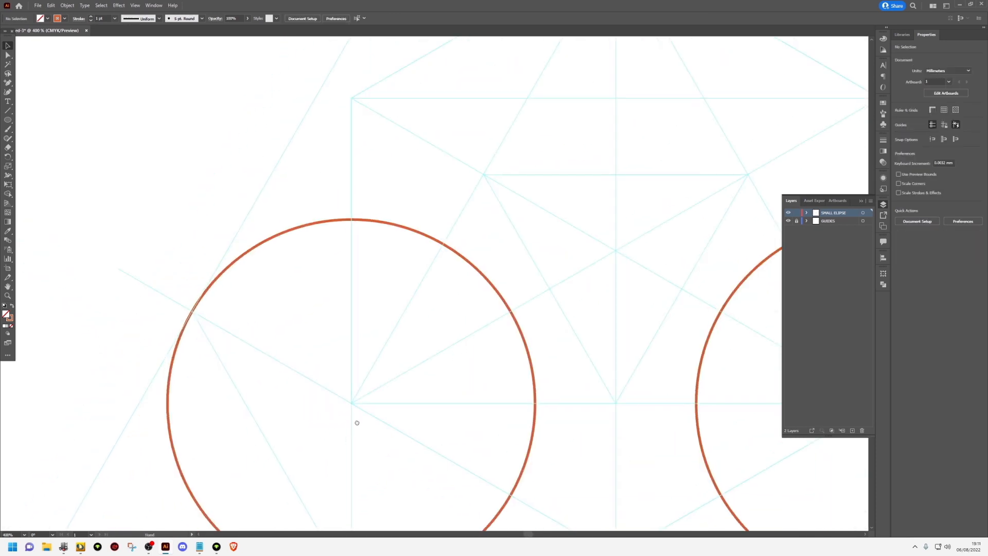
scroll(364, 399, "down", 2)
scroll(364, 399, "up", 4)
scroll(401, 363, "down", 7)
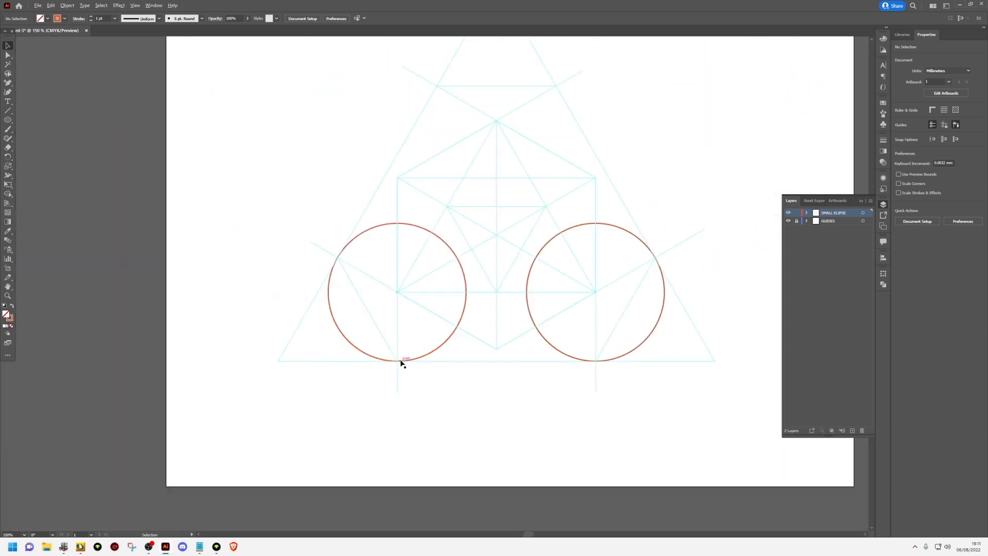
Duplicate the lower-left circle onto the hexagon's top corner
left_click_drag(441, 315, 362, 406)
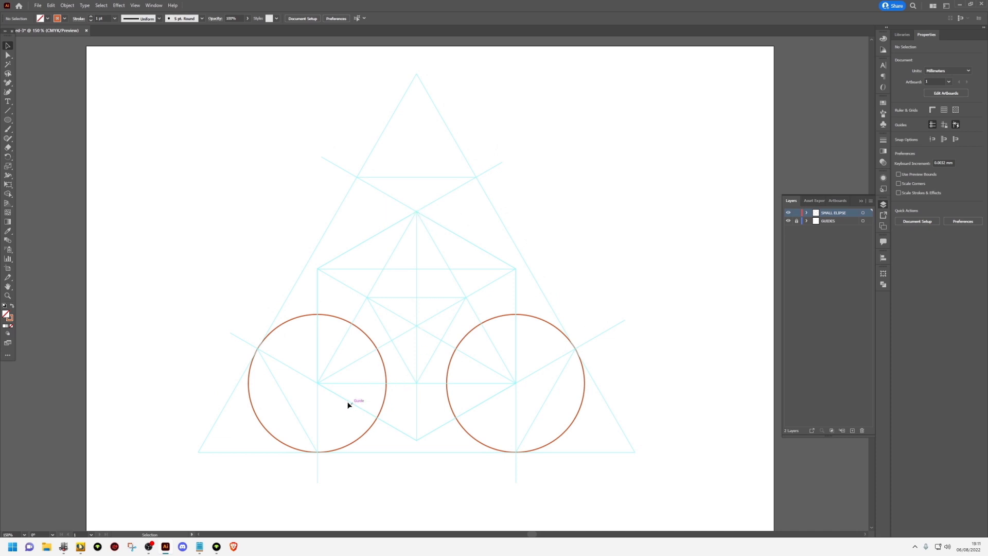
left_click_drag(318, 385, 416, 211)
scroll(415, 210, "up", 15)
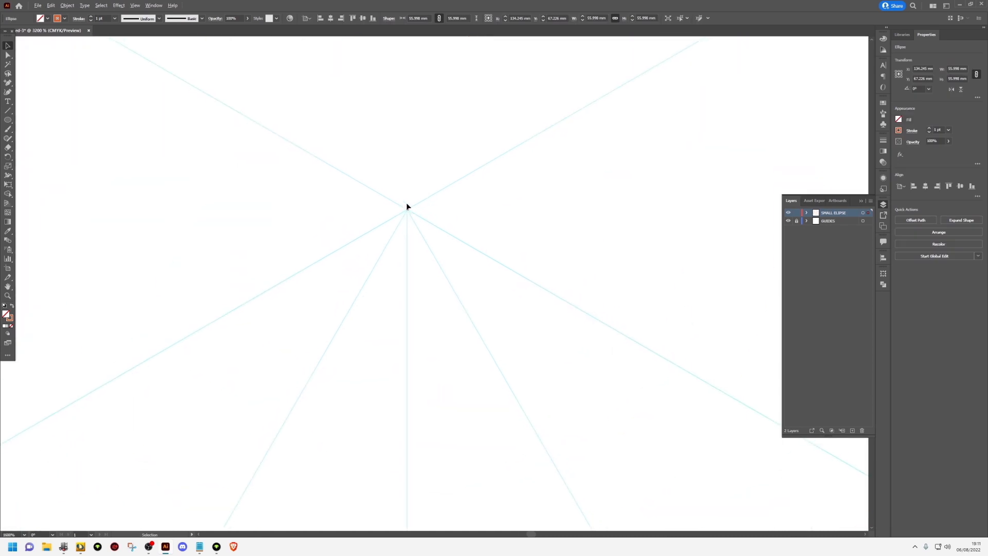
scroll(402, 240, "up", 2)
Nudge the upper circle so its centre sits exactly on the hexagon's top corner, and deselect it
left_click(396, 200)
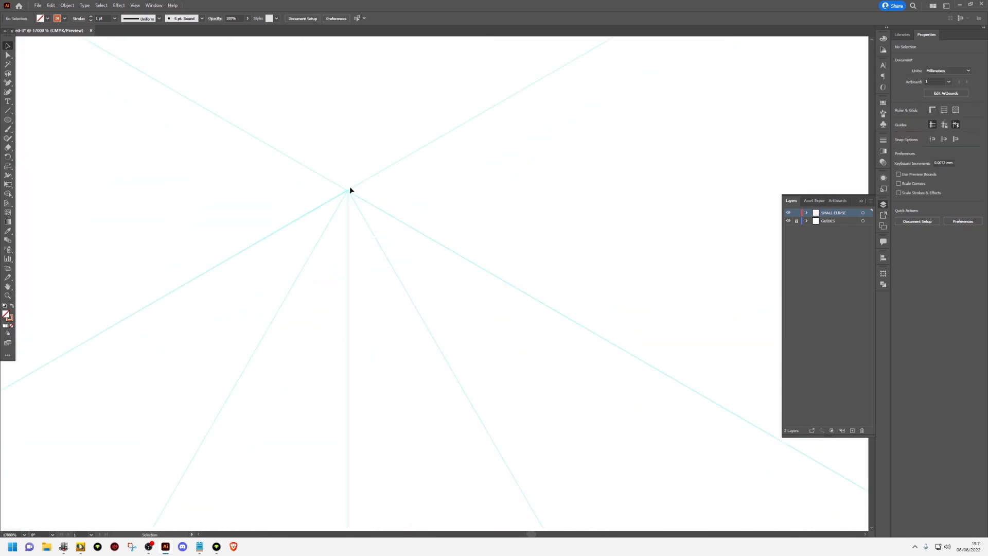
left_click_drag(347, 191, 347, 193)
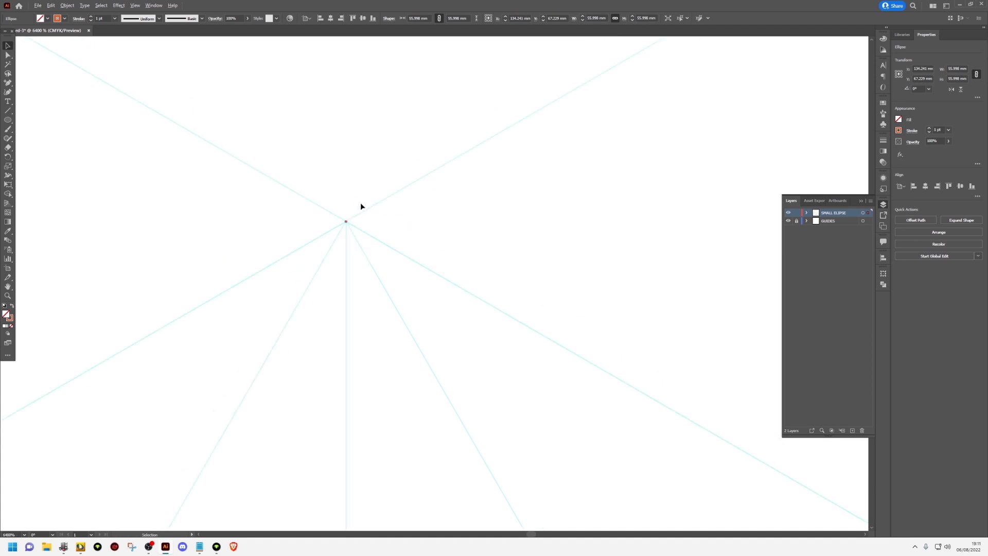
scroll(362, 205, "down", 15)
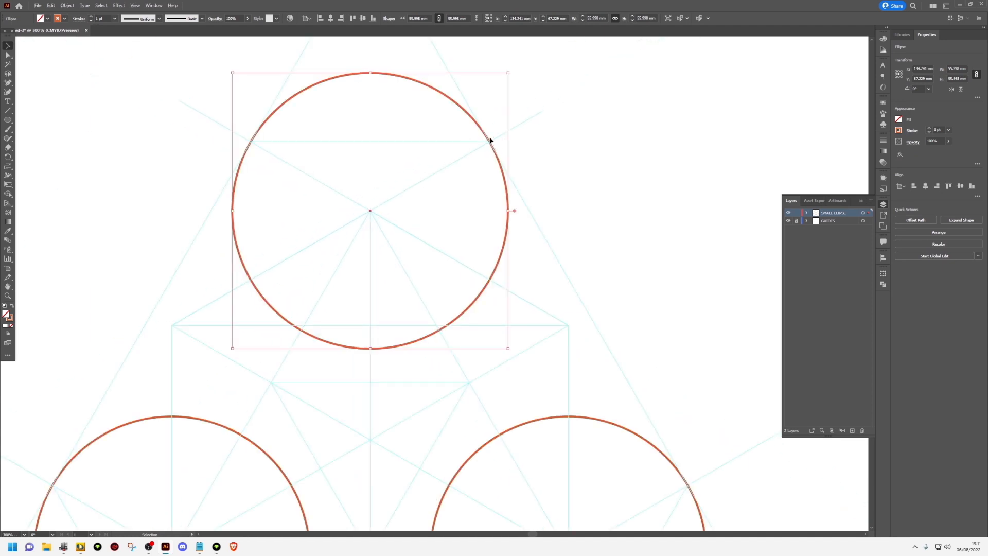
scroll(494, 134, "up", 3)
scroll(502, 135, "down", 6)
left_click(552, 145)
scroll(552, 148, "down", 1)
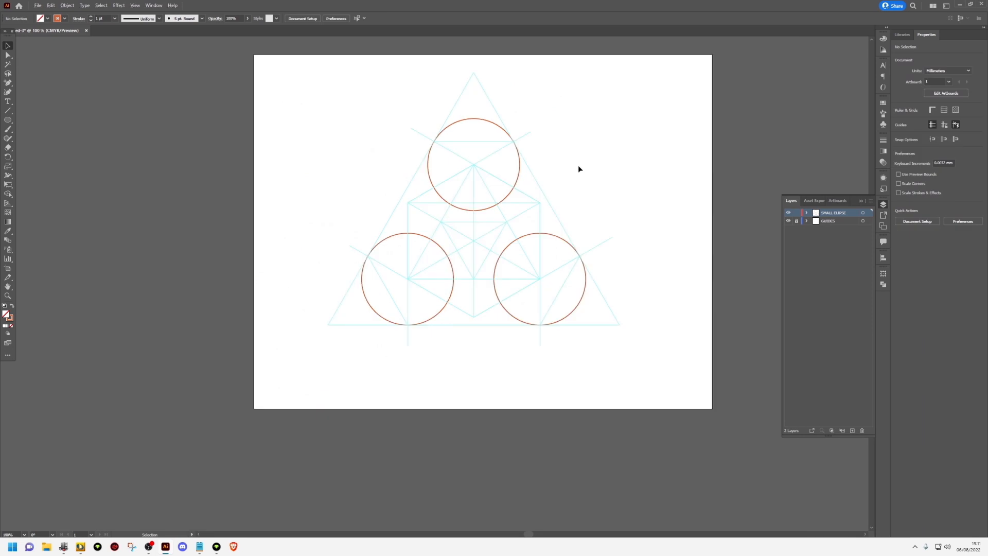
Select all three circles and add anchor points to the upper one where the two hexagon extension lines cross it
left_click_drag(584, 167, 514, 187)
scroll(530, 201, "up", 1)
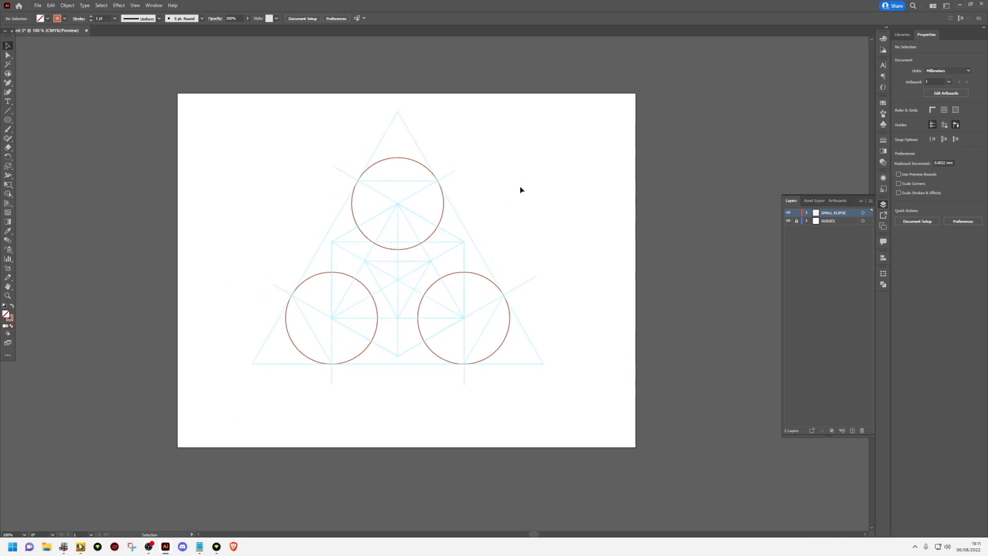
mouse_move(525, 154)
left_mouse_down()
mouse_move(486, 237)
mouse_move(268, 380)
left_mouse_up()
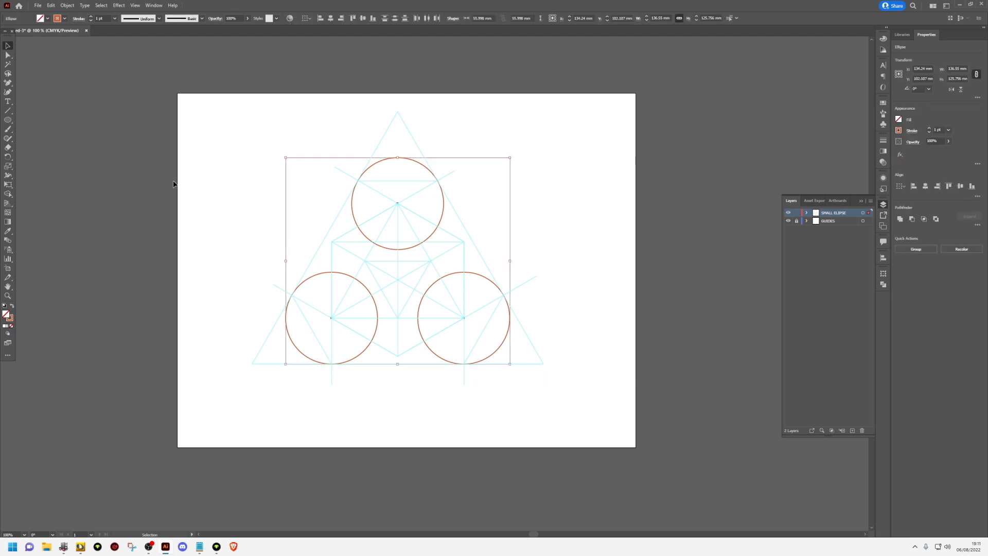
left_click(9, 85)
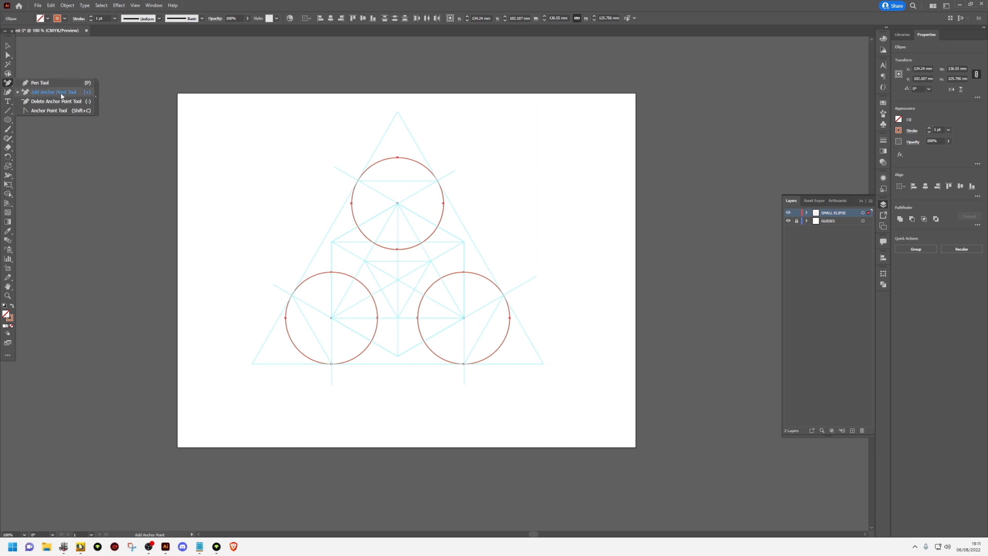
left_click(61, 96)
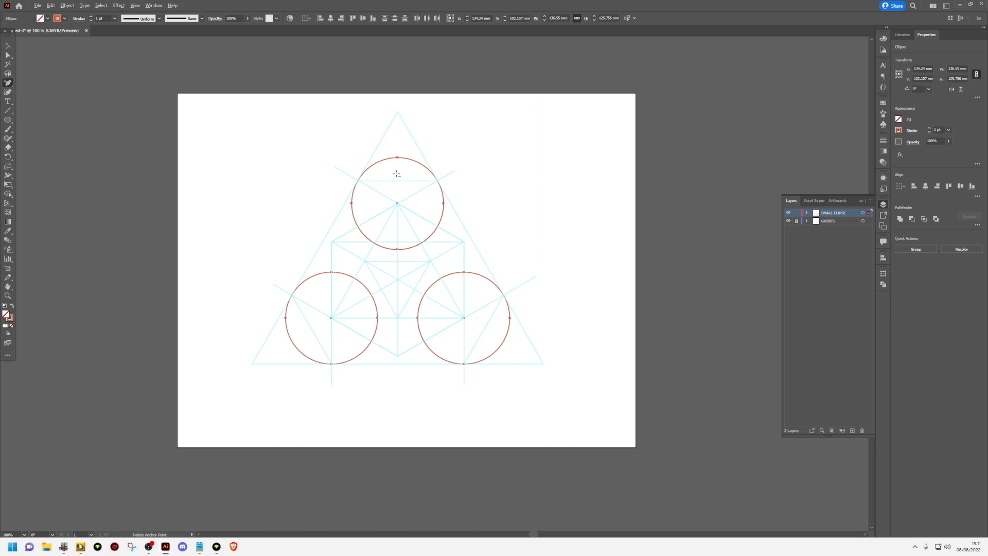
scroll(380, 172, "up", 3)
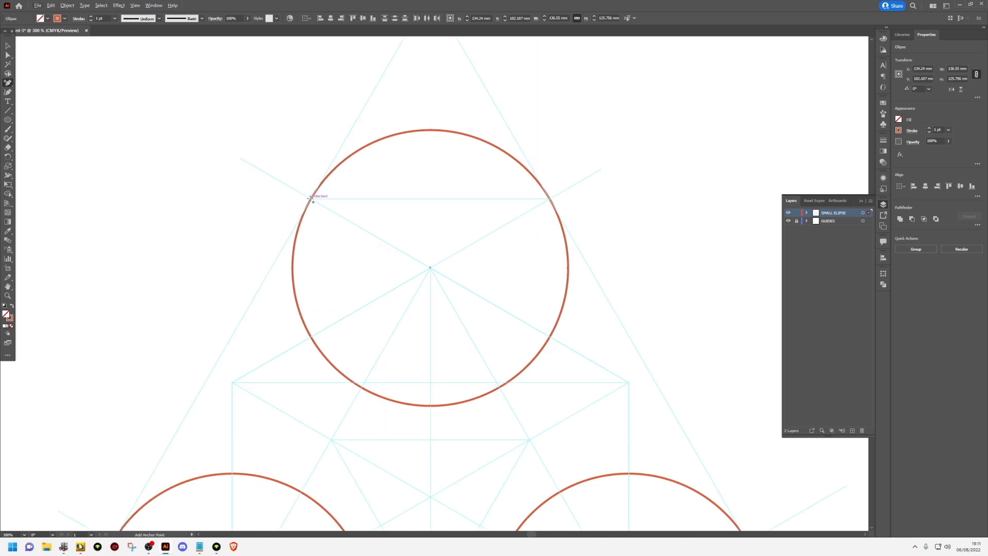
scroll(312, 200, "up", 4)
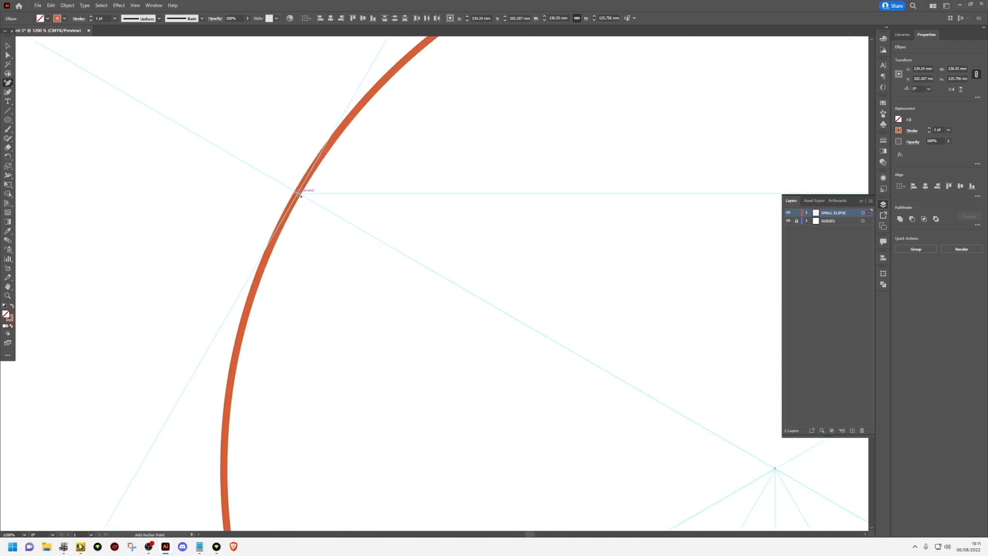
left_click(298, 194)
scroll(341, 194, "down", 3)
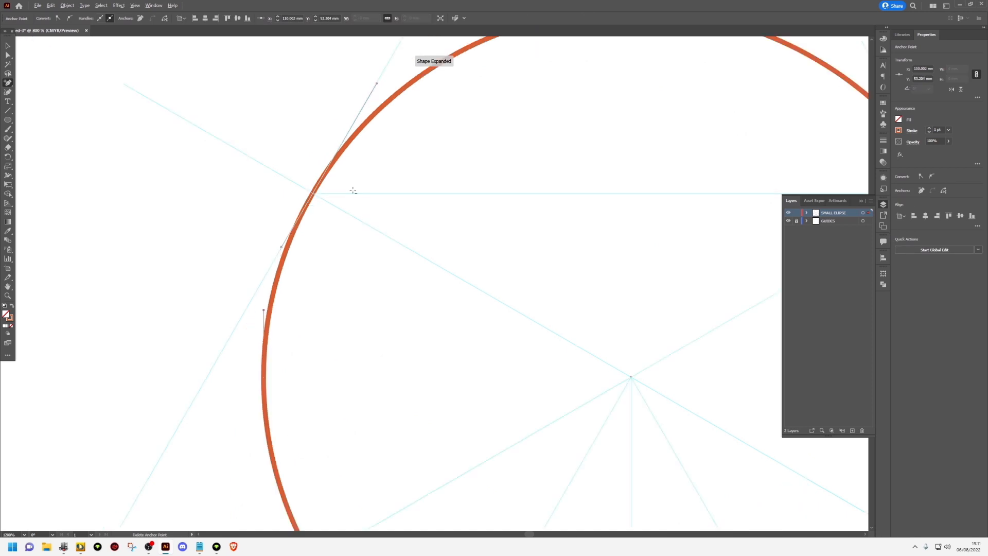
scroll(353, 177, "right", 3)
scroll(461, 198, "up", 2)
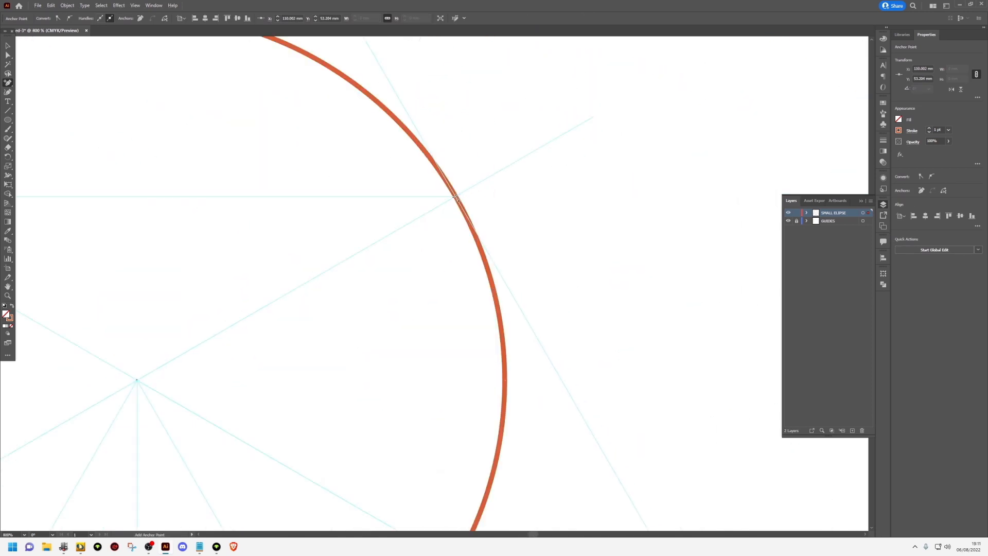
left_click(456, 197)
Add an anchor point to the lower-right circle where the hexagon's extension line meets the outer triangle's side
scroll(466, 206, "down", 3)
scroll(468, 141, "down", 5)
scroll(573, 260, "up", 3)
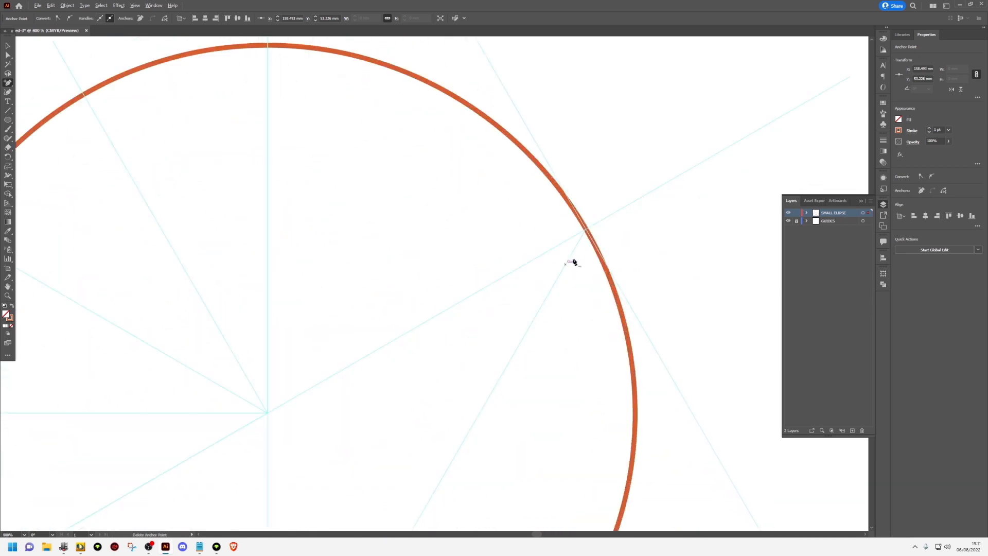
scroll(609, 223, "up", 1)
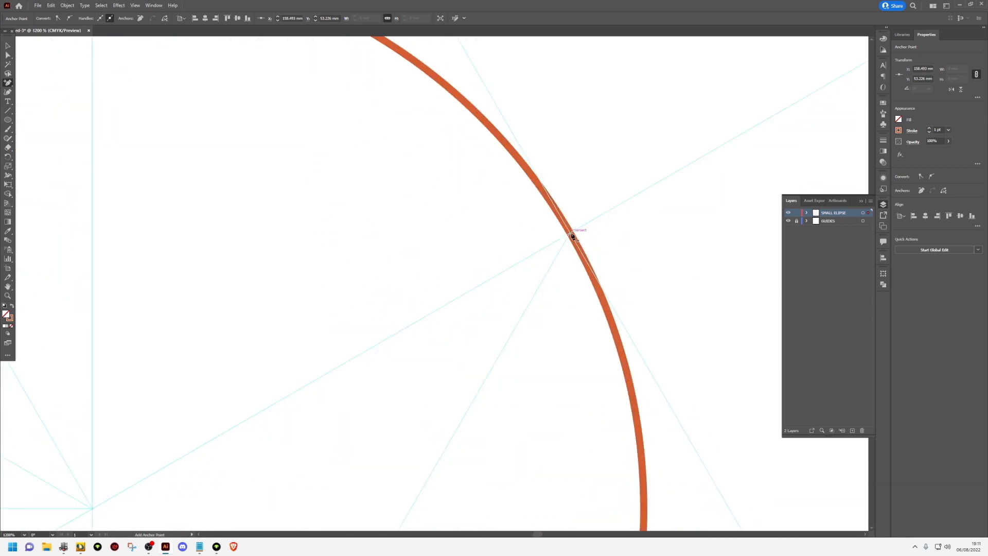
left_click(572, 236)
scroll(573, 237, "up", 4)
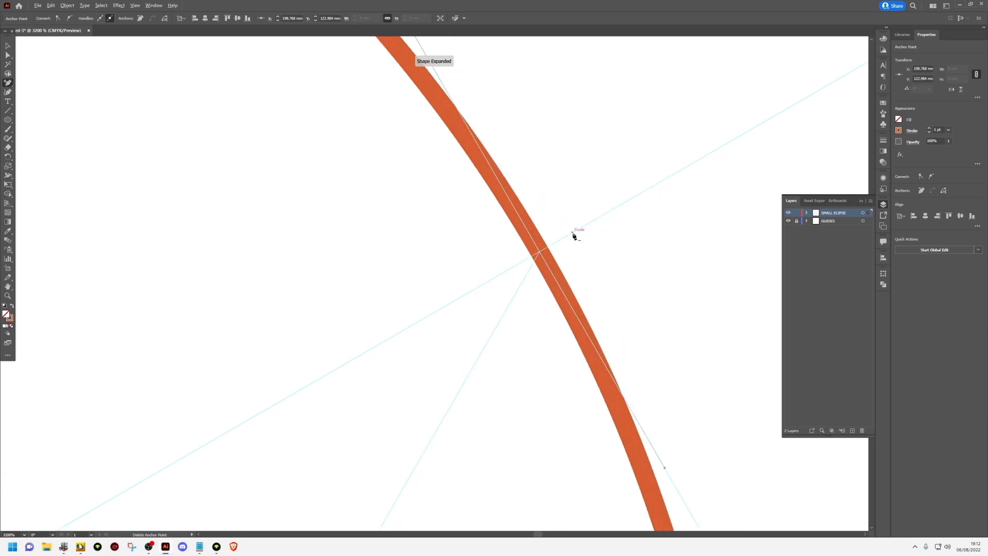
scroll(494, 263, "down", 8)
Add an anchor point to the lower-left circle where the hexagon's extension line meets the outer triangle's side
scroll(229, 337, "up", 3)
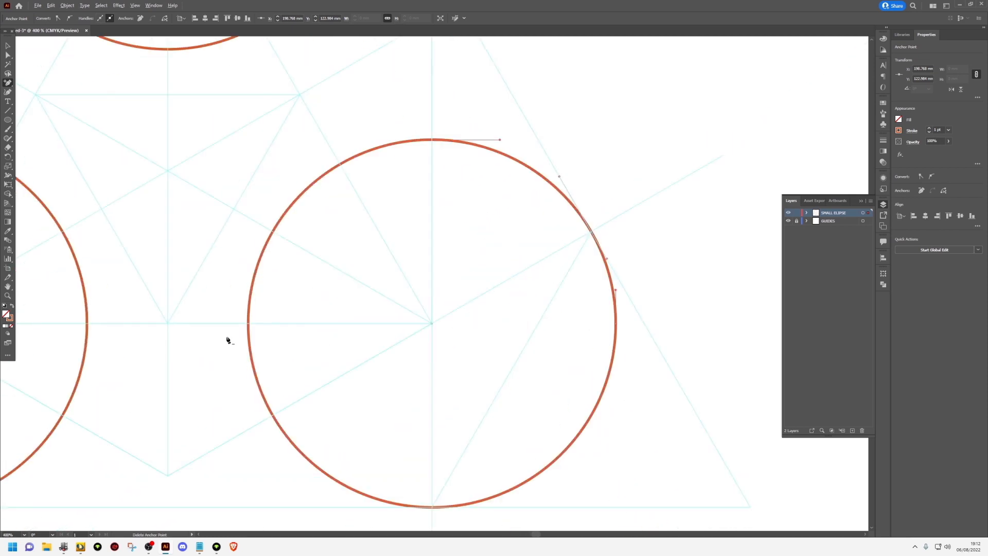
scroll(231, 337, "down", 3)
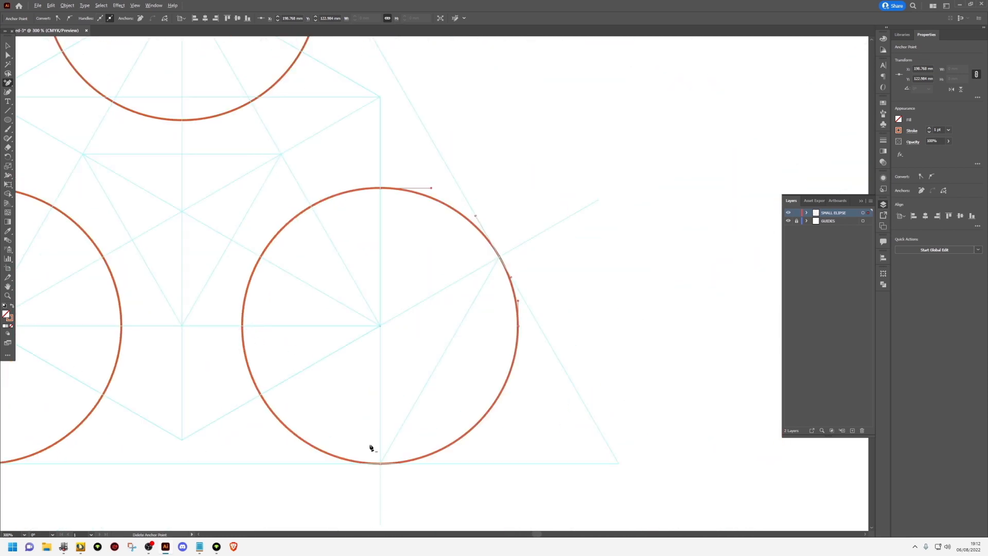
left_click_drag(369, 448, 570, 433)
left_click_drag(448, 351, 585, 338)
scroll(205, 219, "up", 4)
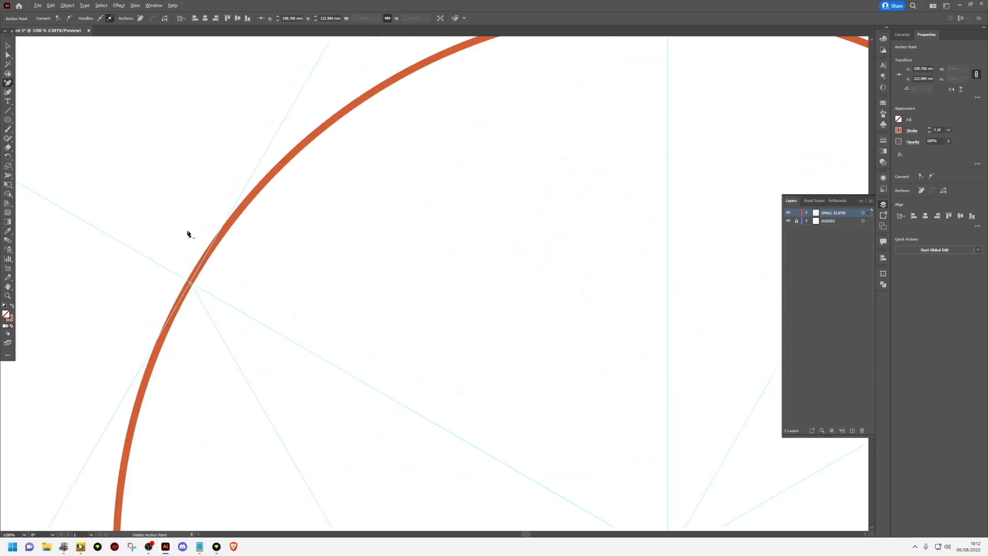
left_click(191, 286)
scroll(212, 282, "down", 6)
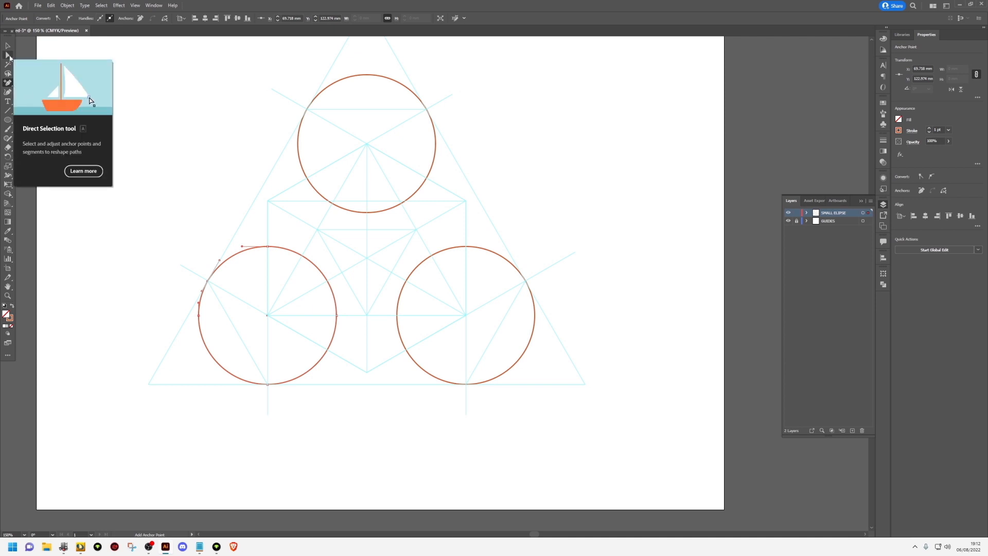
Delete the inner parts of the upper and lower-left circles, keeping only the arcs facing the outer triangle's corners
left_click(9, 57)
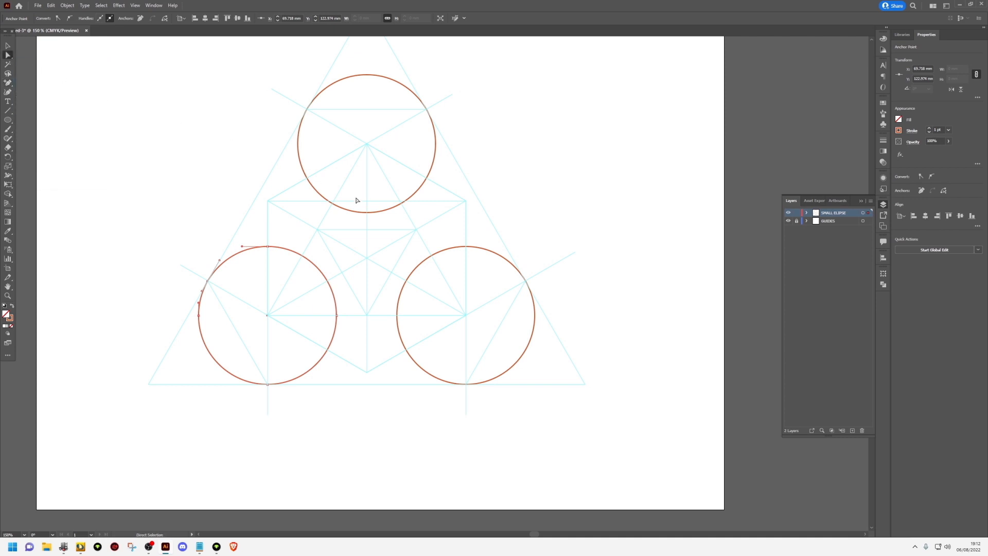
left_click_drag(500, 218, 223, 122)
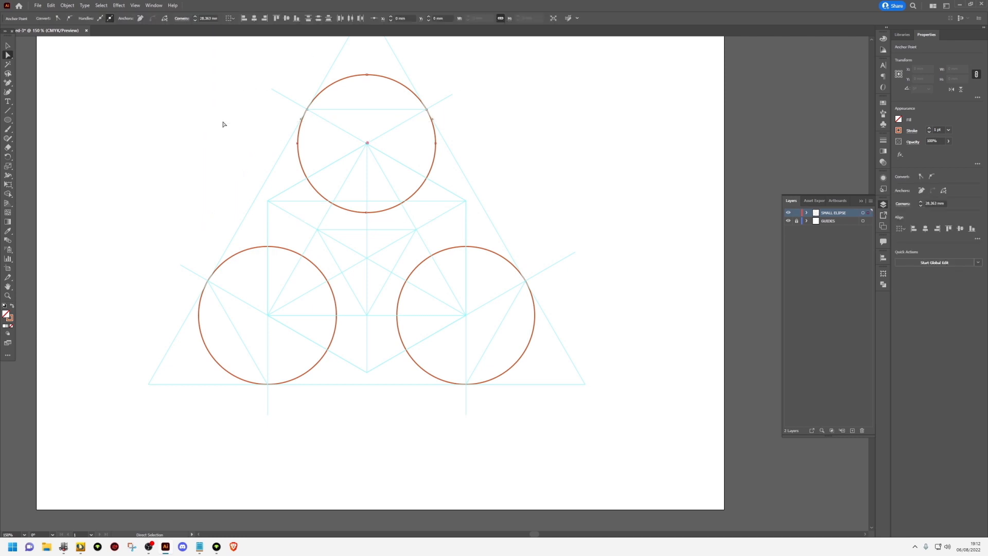
key("Delete")
left_click_drag(370, 214, 293, 443)
key("Delete")
Delete the inner part of the lower-right circle, keeping only the arc facing the outer triangle's corner
key("Delete")
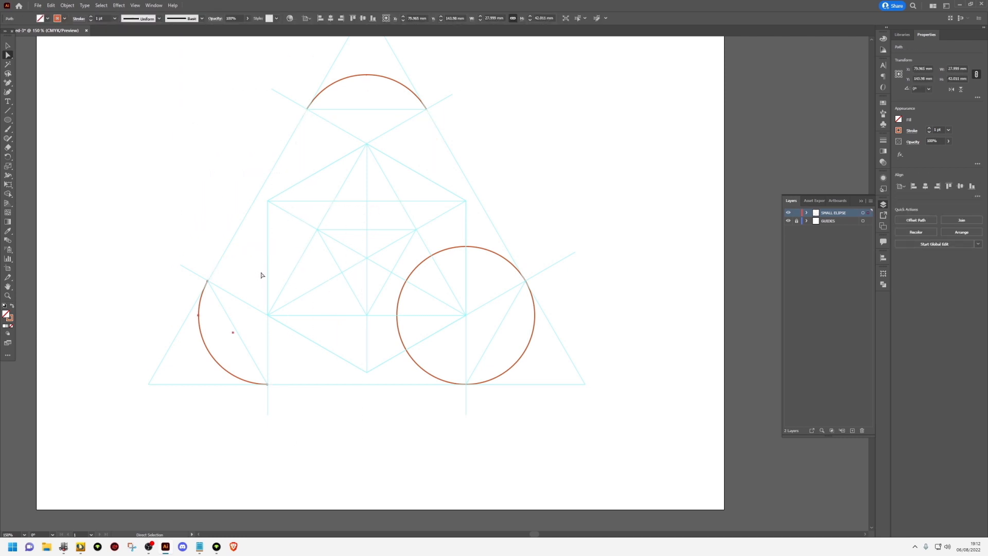
left_click_drag(369, 188, 443, 436)
key("Delete")
left_click_drag(410, 211, 482, 283)
key("Delete")
scroll(410, 229, "down", 1)
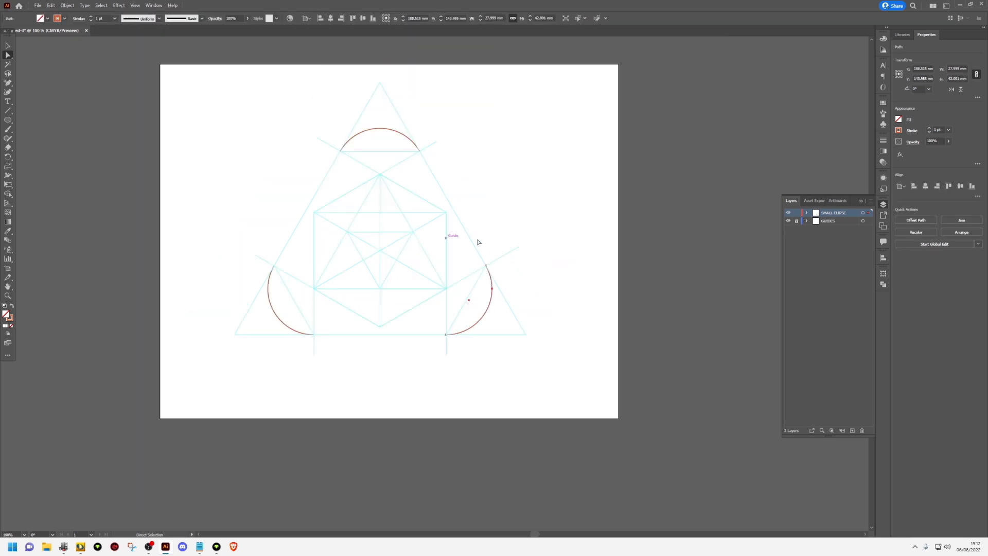
Lock the SMALL ELIPSE layer and create a new layer named LARGE ELIPSE
left_click(797, 213)
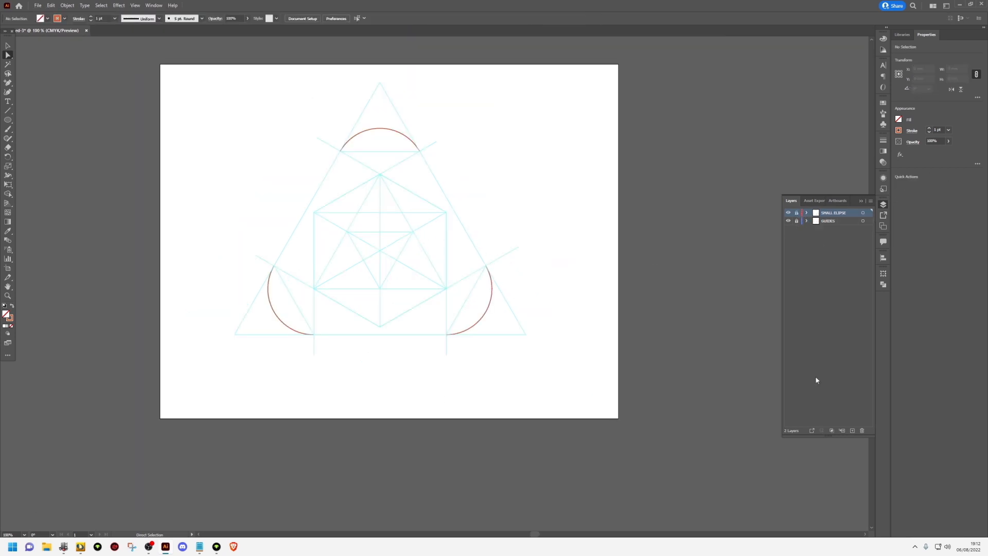
left_click(852, 430)
double_click(827, 216)
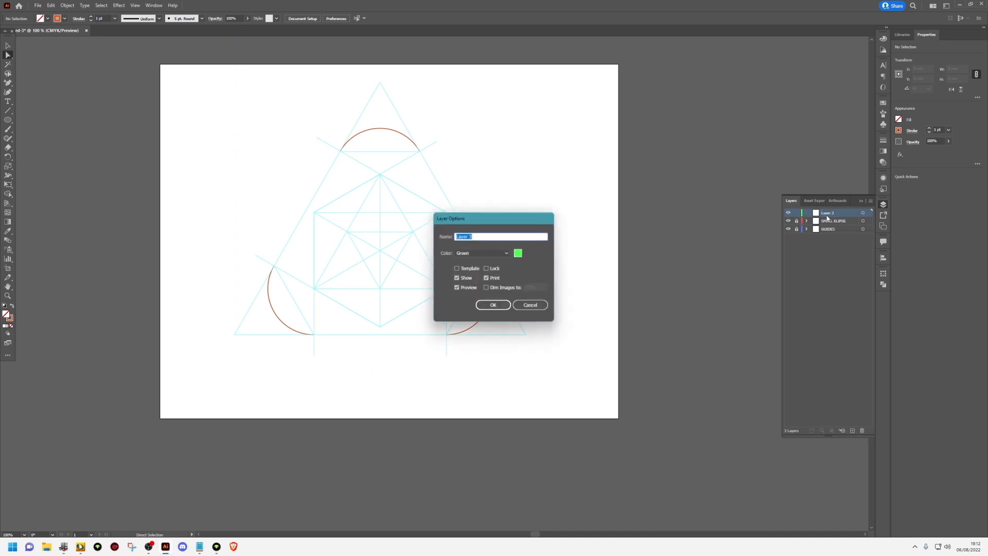
type("LART")
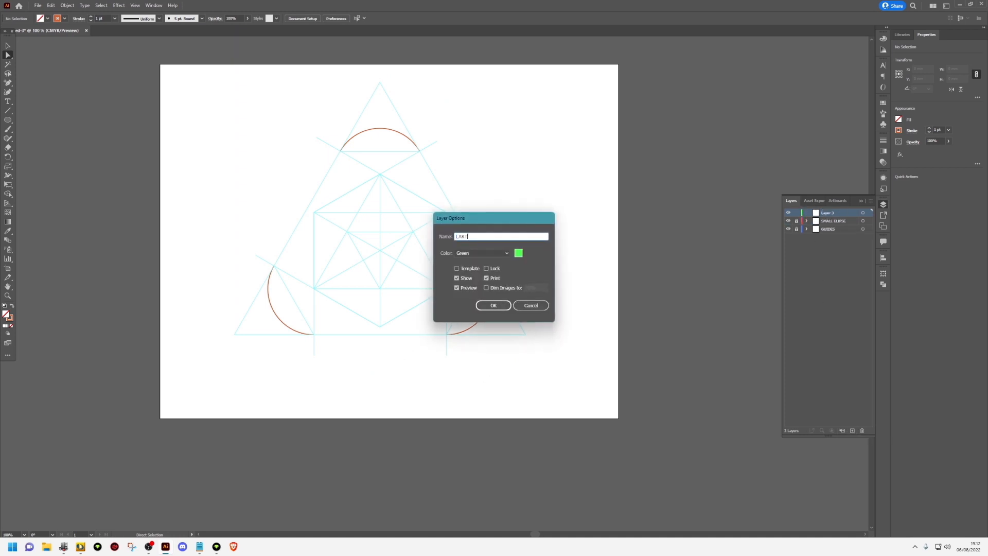
key("BackSpace")
type("GE ELIPSE")
key("Return")
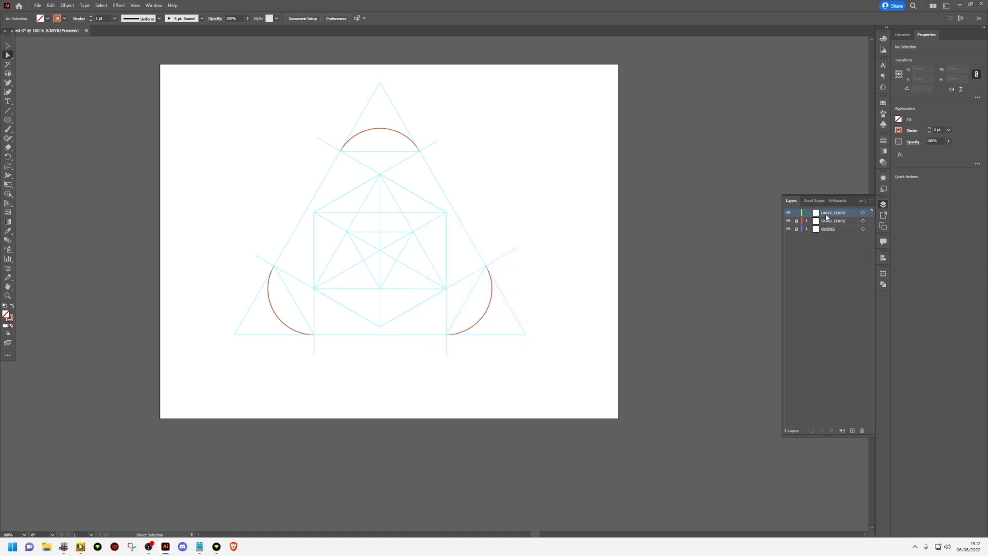
Set the stroke to red and draw a circle about 148.5 mm in diameter centred on the hexagon's bottom corner
left_click(65, 18)
left_click(59, 32)
left_click(8, 121)
left_click_drag(380, 326, 502, 404)
scroll(497, 263, "up", 4)
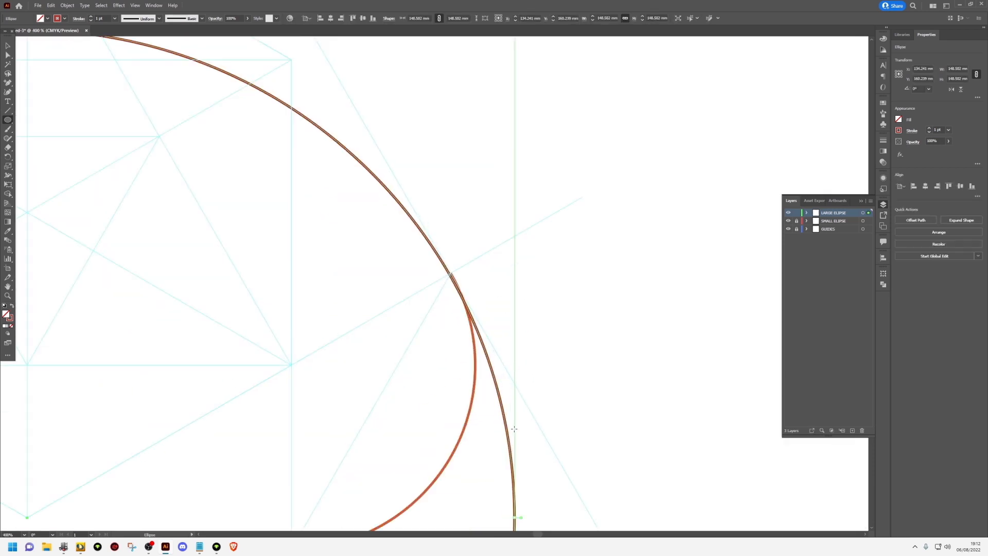
Scale the large circle about its centre to pass through the small arcs' upper ends, trying a diameter of 149 mm
key("v")
left_click_drag(515, 518, 517, 520)
scroll(448, 274, "up", 10)
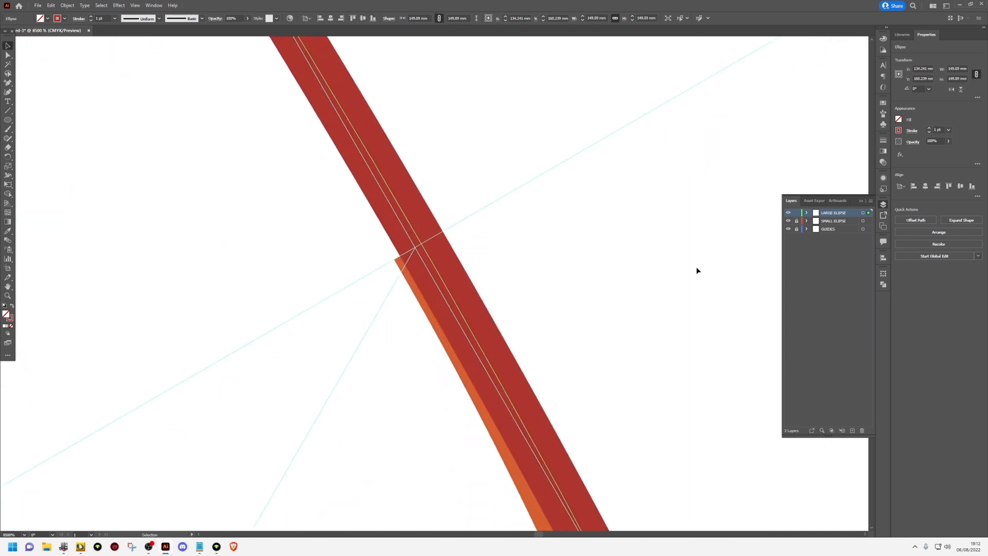
left_click(883, 274)
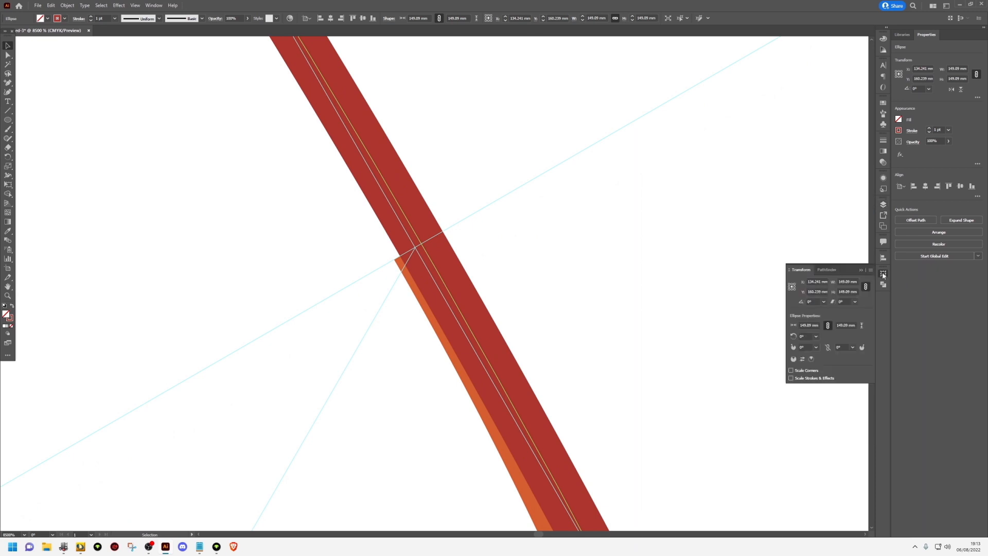
left_click(849, 281)
scroll(849, 281, "down", 1)
scroll(426, 264, "up", 2)
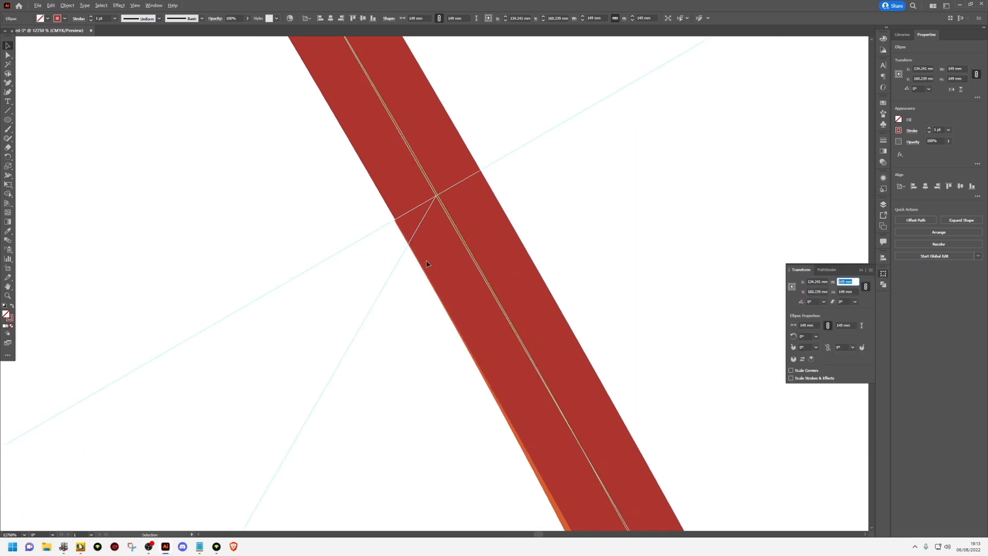
scroll(430, 229, "up", 1)
key("space")
left_click_drag(512, 202, 284, 273)
scroll(277, 270, "up", 1)
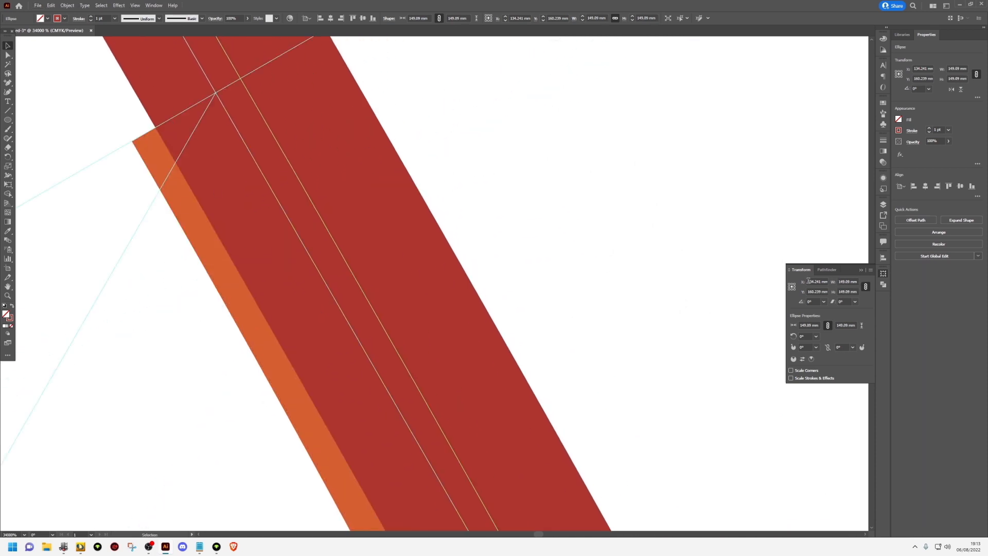
scroll(846, 289, "down", 1)
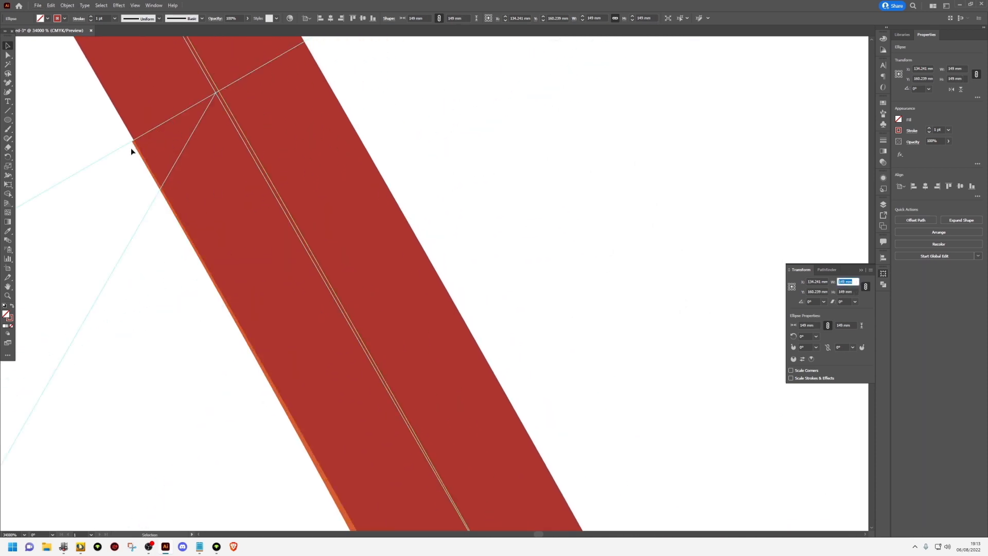
Try diameters of 148.99 mm and 148.98 mm for the large circle
left_click(843, 281)
type("8.99")
key("Return")
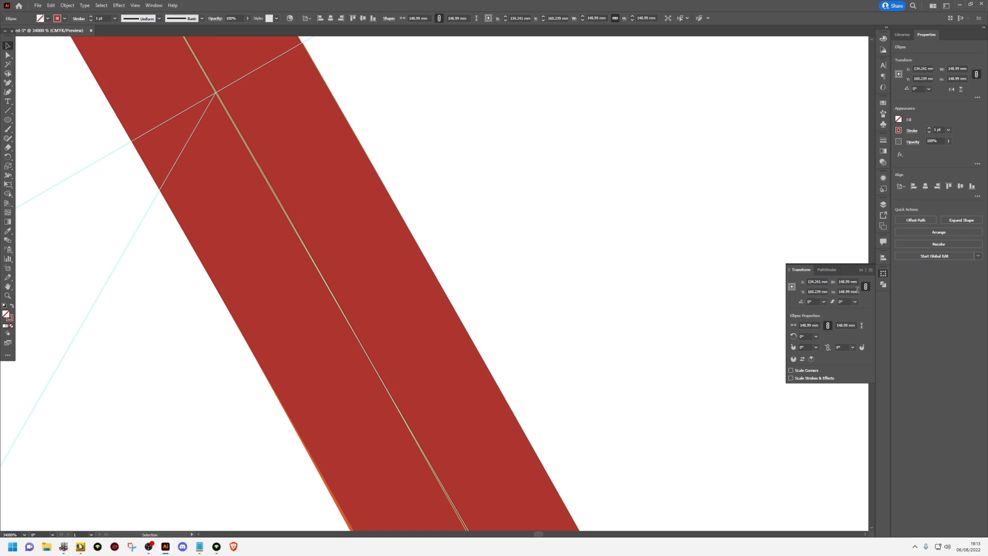
left_click(849, 281)
type("8")
key("Return")
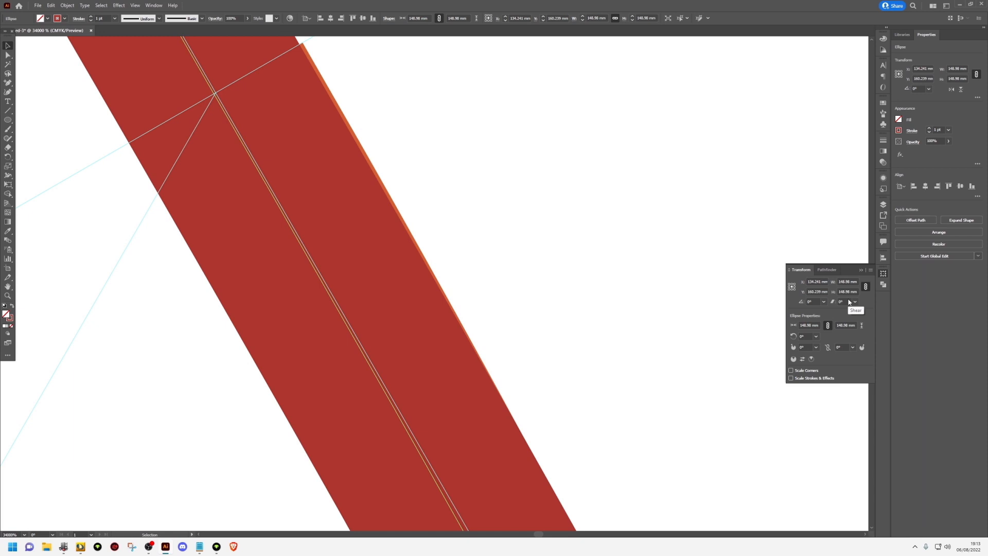
Try diameters of 148.999 mm and 148.995 mm for the large circle
left_click(847, 281)
type("99")
key("Return")
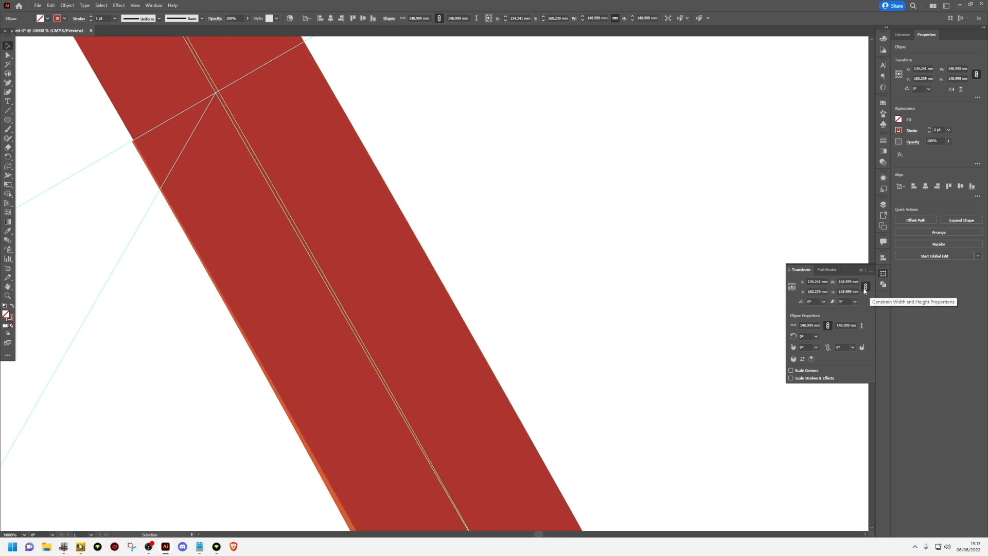
left_click(850, 285)
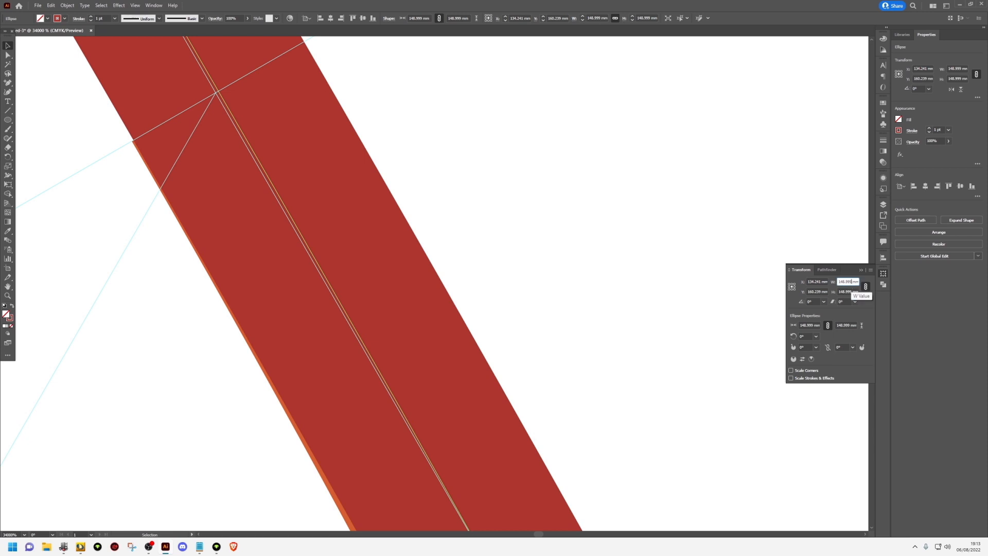
key("Return")
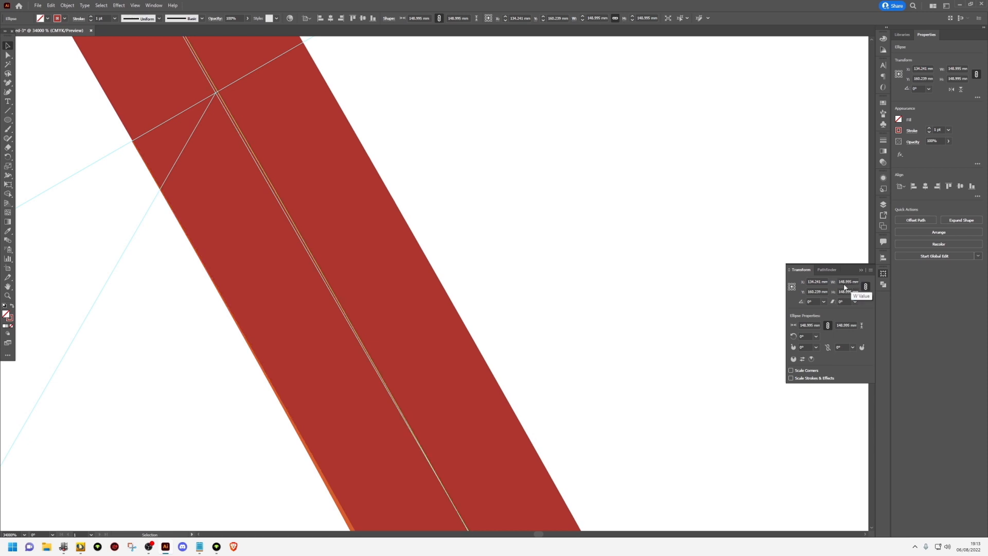
Set the large circle's width and height to 148.992 mm and deselect it
left_click(845, 283)
type("2")
key("Return")
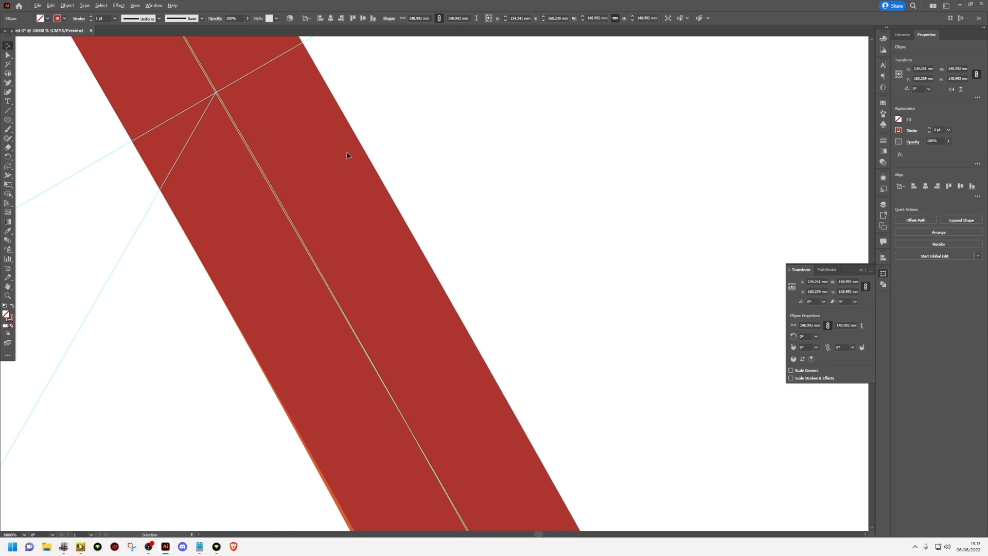
scroll(347, 155, "down", 15)
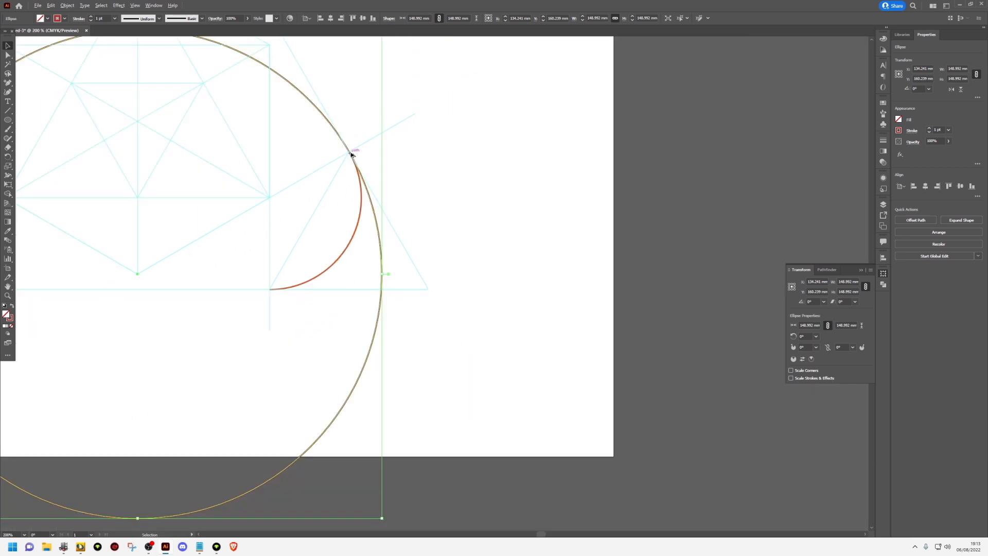
scroll(351, 154, "down", 6)
left_click(445, 229)
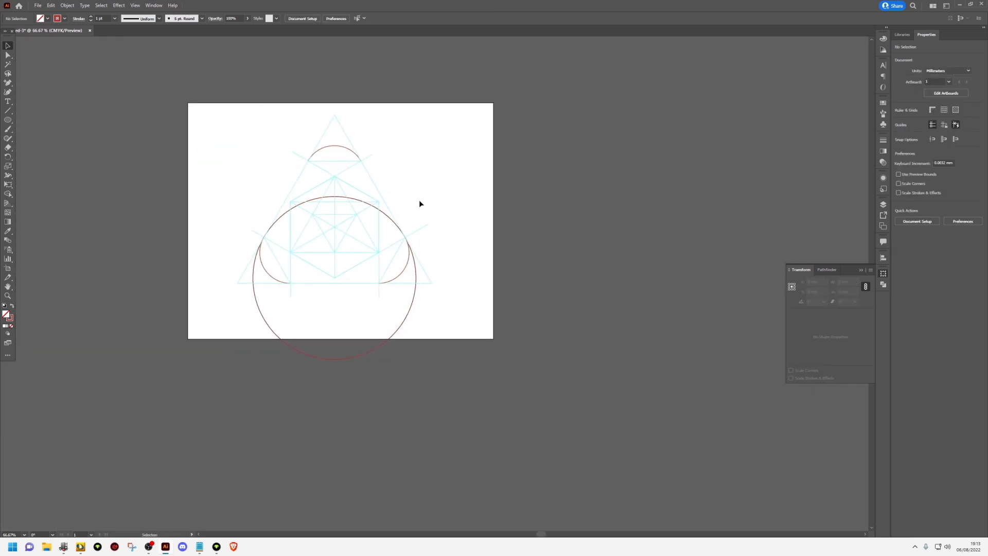
Duplicate the large circle, centre the copy exactly on the hexagon's upper-right corner, and deselect it
left_click_drag(402, 324, 461, 262)
scroll(388, 202, "up", 8)
left_click_drag(350, 219, 351, 204)
scroll(354, 208, "down", 8)
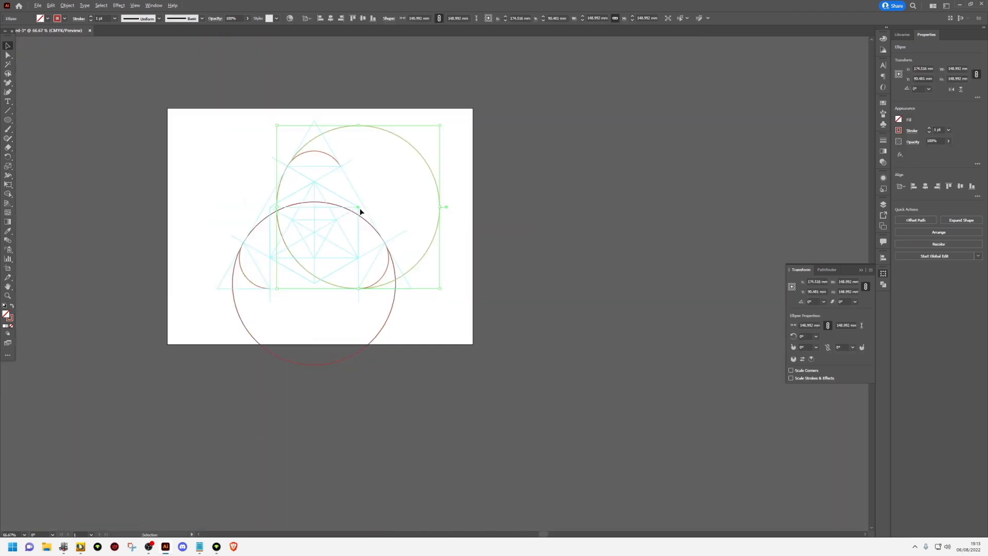
left_click(393, 212)
Duplicate the upper-right large circle and centre the copy exactly on the hexagon's upper-left corner
left_click_drag(441, 218, 379, 220)
scroll(280, 196, "up", 6)
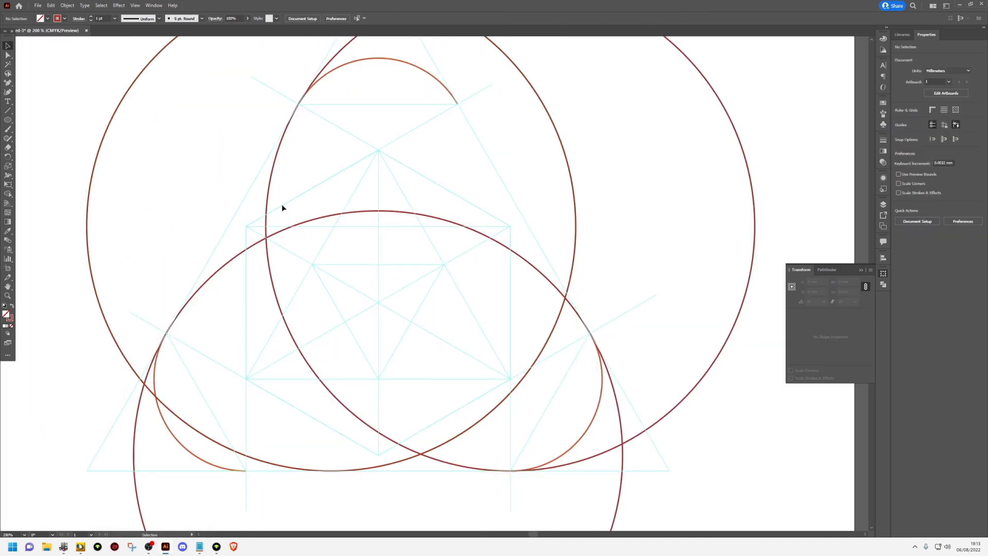
left_click_drag(86, 211, 1, 201)
left_click_drag(329, 229, 356, 237)
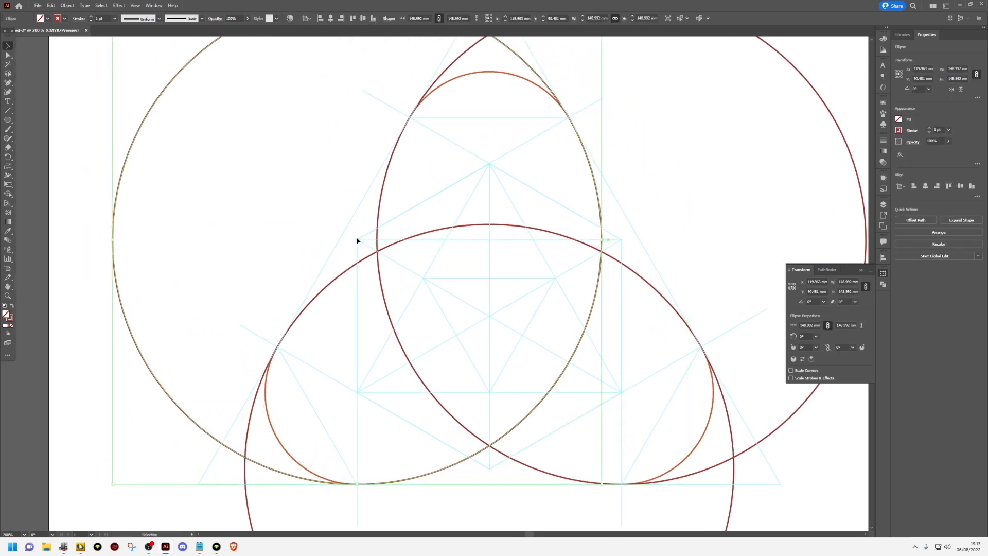
scroll(356, 237, "up", 2)
scroll(359, 243, "down", 2)
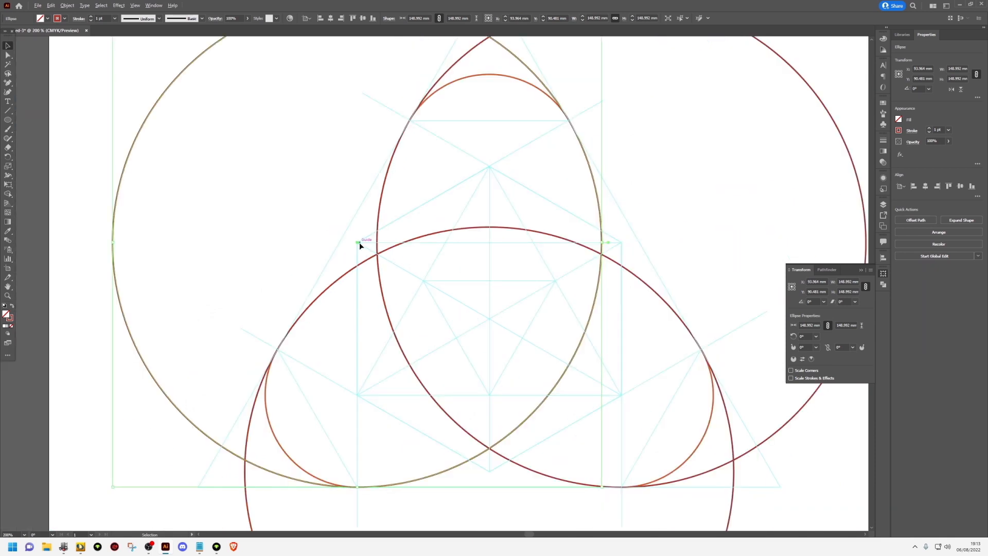
scroll(359, 242, "down", 3)
Select all large circles and add anchor points on the upper two where they meet the ends of the top small arc
key("ctrl+a")
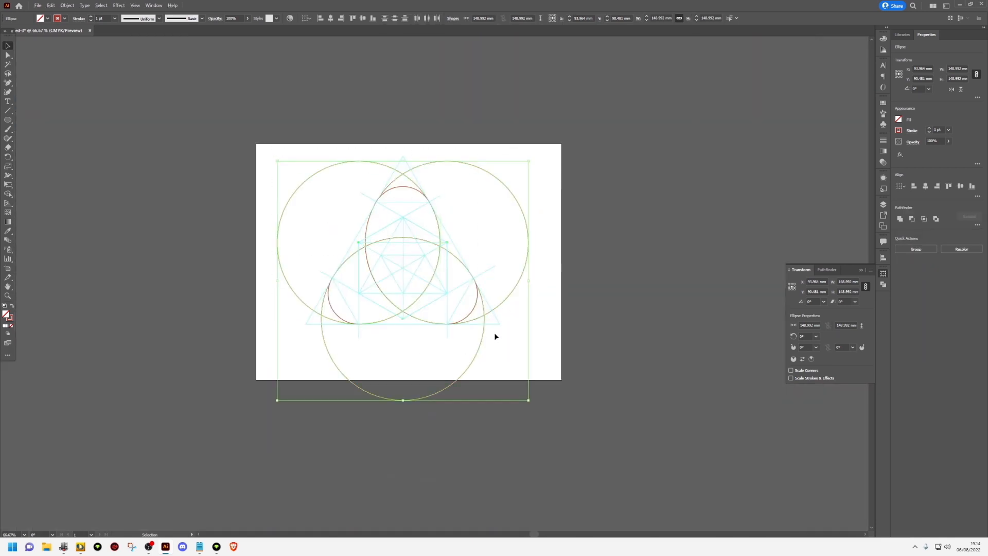
scroll(463, 293, "up", 1)
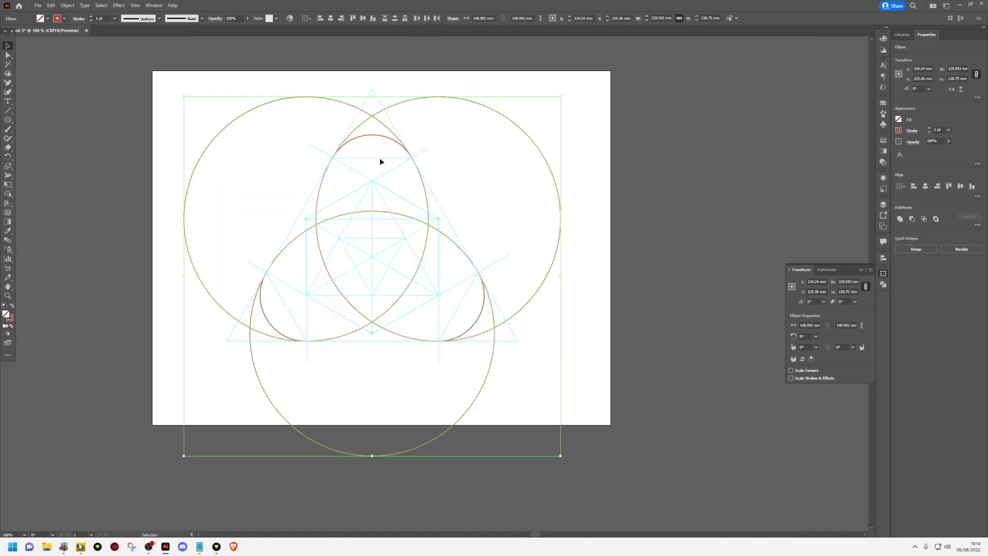
left_click(8, 82)
left_click(56, 100)
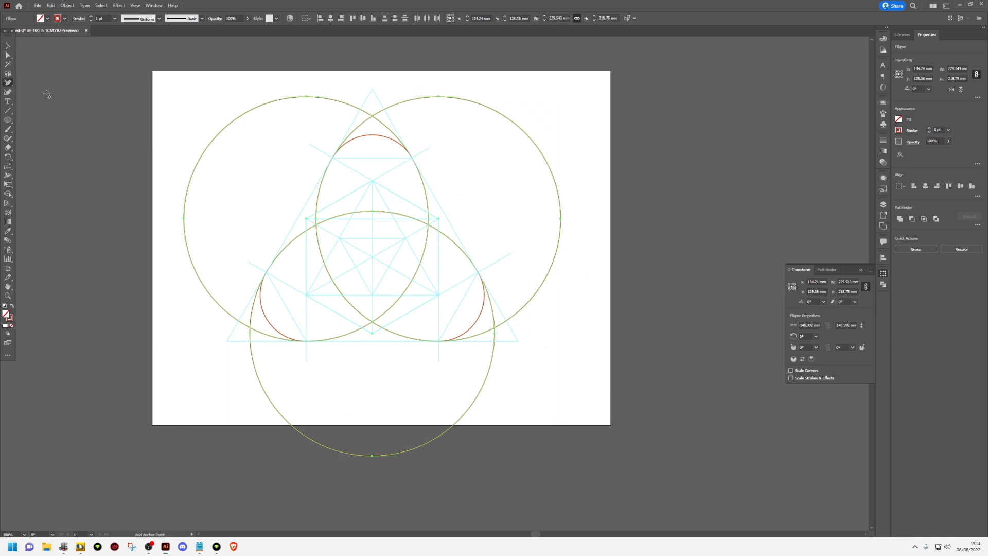
scroll(334, 149, "up", 4)
scroll(332, 158, "up", 2)
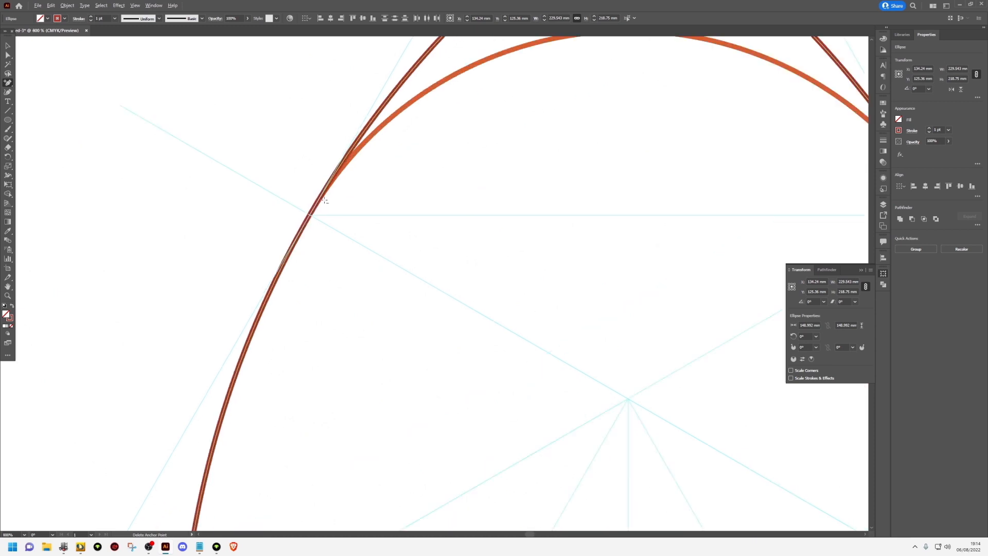
scroll(310, 213, "up", 3)
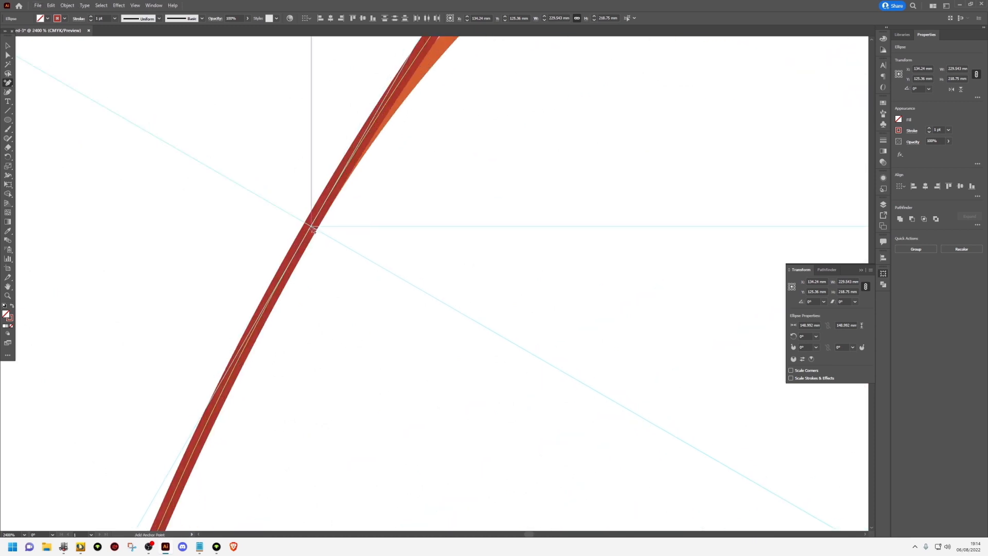
left_click(310, 226)
scroll(387, 227, "down", 4)
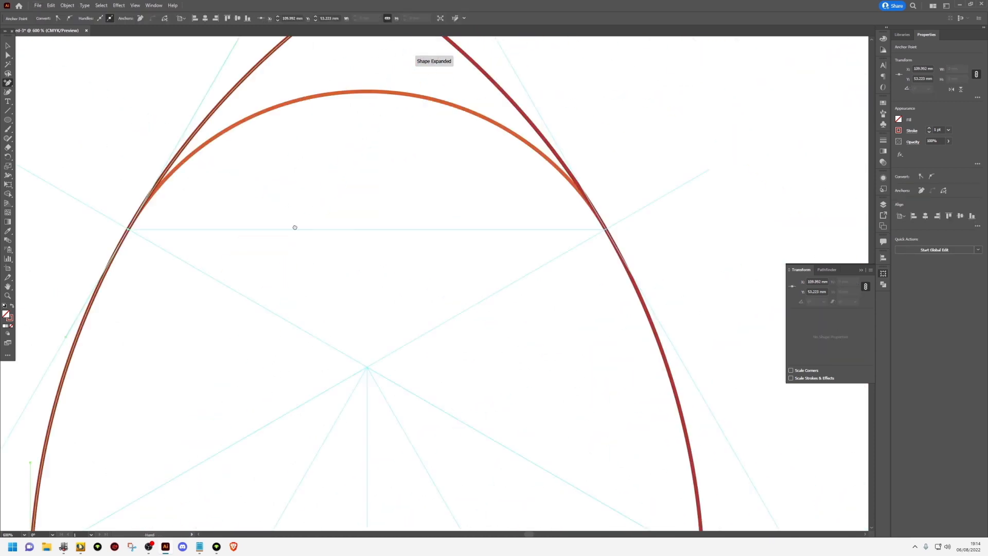
scroll(479, 225, "up", 2)
left_click(466, 222)
scroll(466, 222, "down", 5)
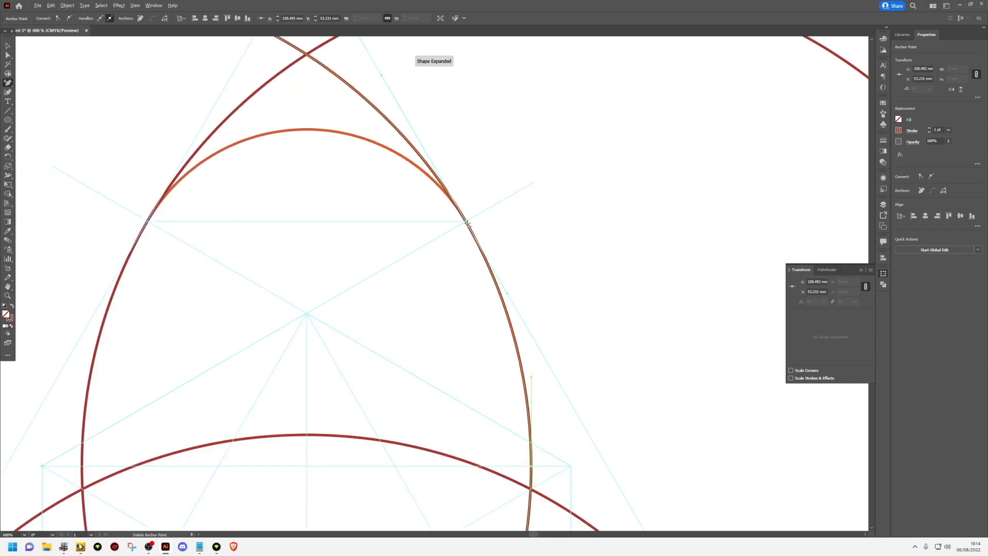
Add anchor points on the bottom large circle where it meets the upper ends of the right and left small arcs
scroll(514, 311, "up", 2)
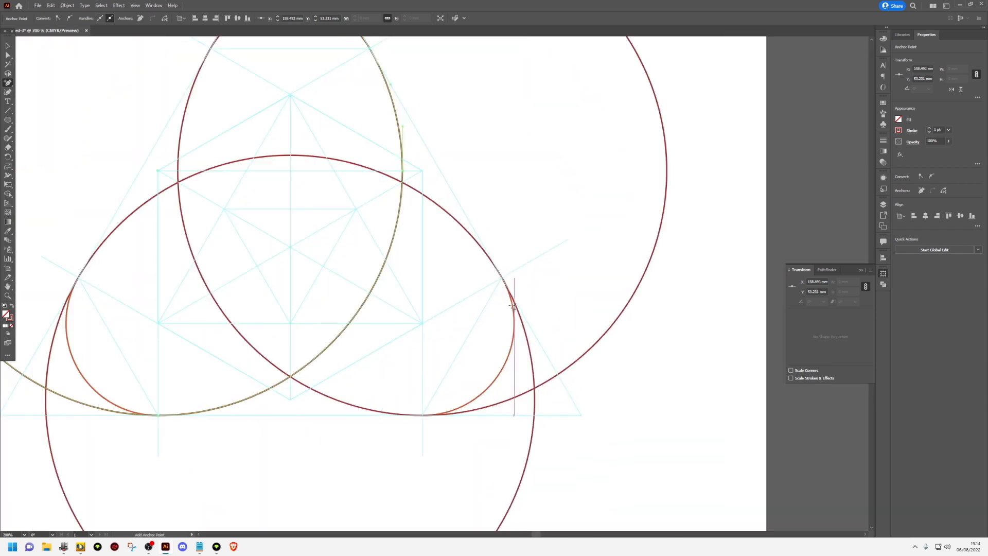
left_click(502, 279)
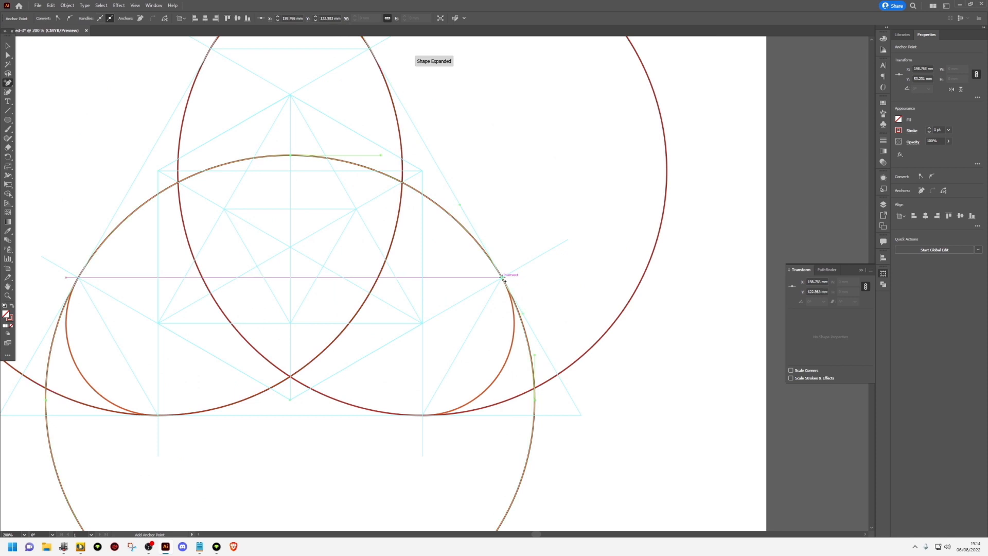
left_click(80, 277)
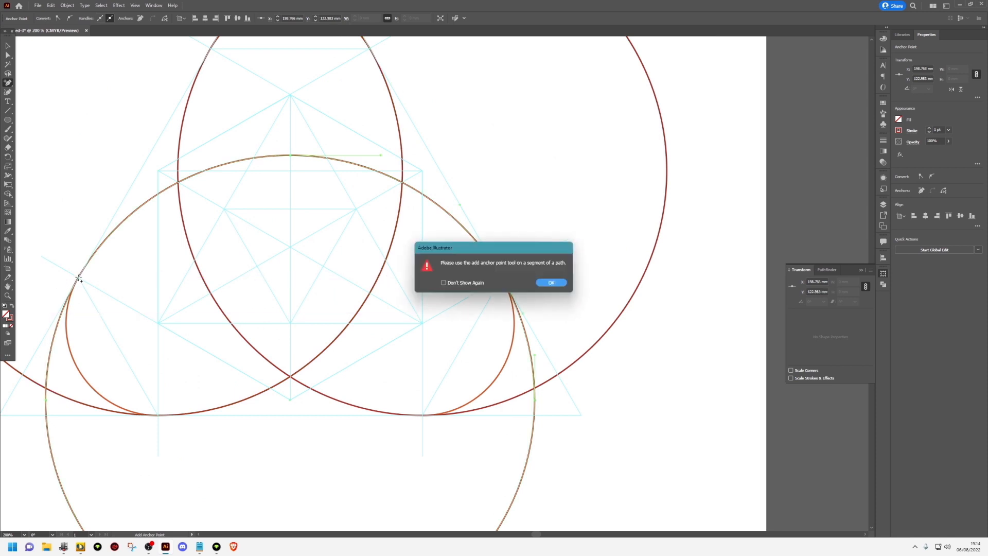
key("Return")
scroll(79, 278, "up", 4)
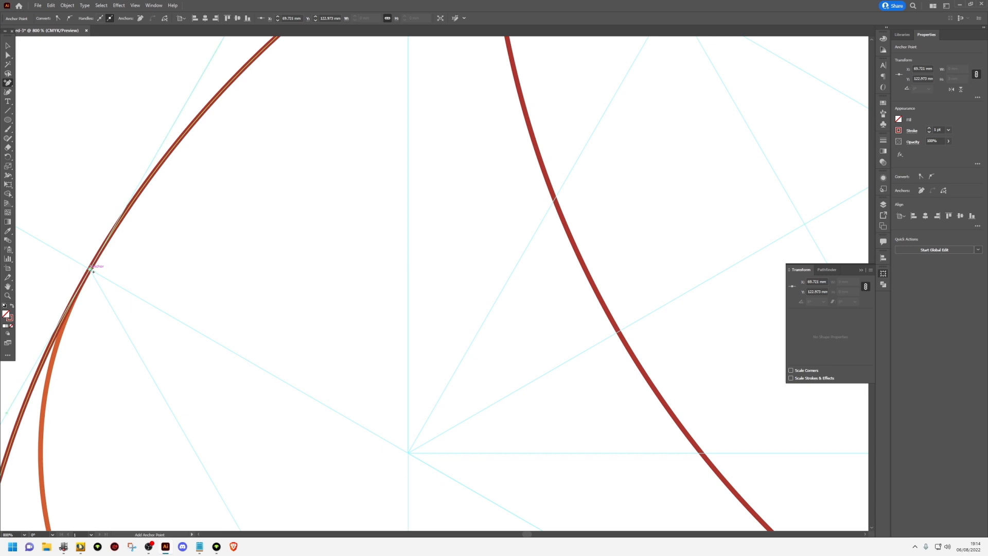
scroll(90, 269, "down", 7)
left_click_drag(116, 235, 209, 238)
scroll(209, 238, "up", 2)
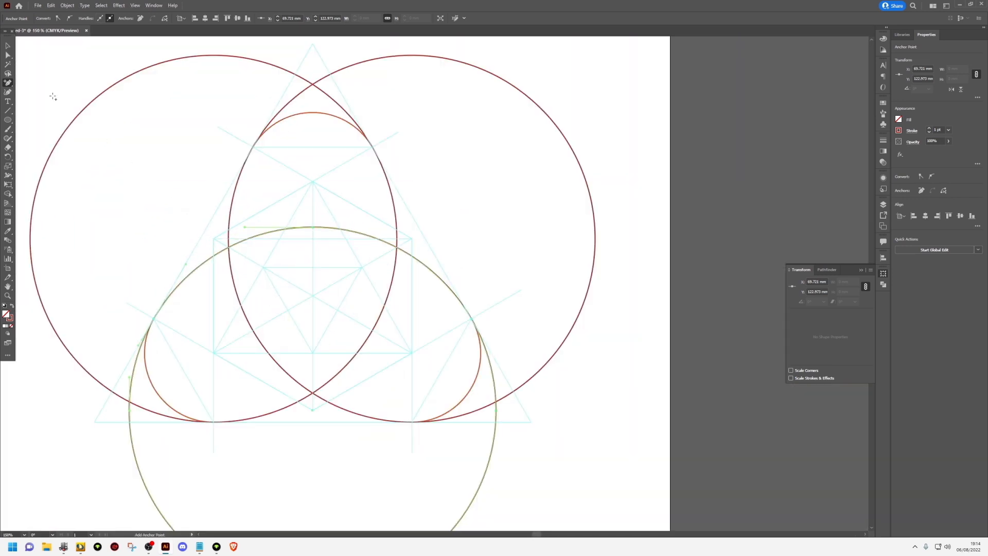
Delete the upper segments of the two upper large circles that extend beyond the top small arc
left_click(8, 55)
scroll(66, 84, "down", 1)
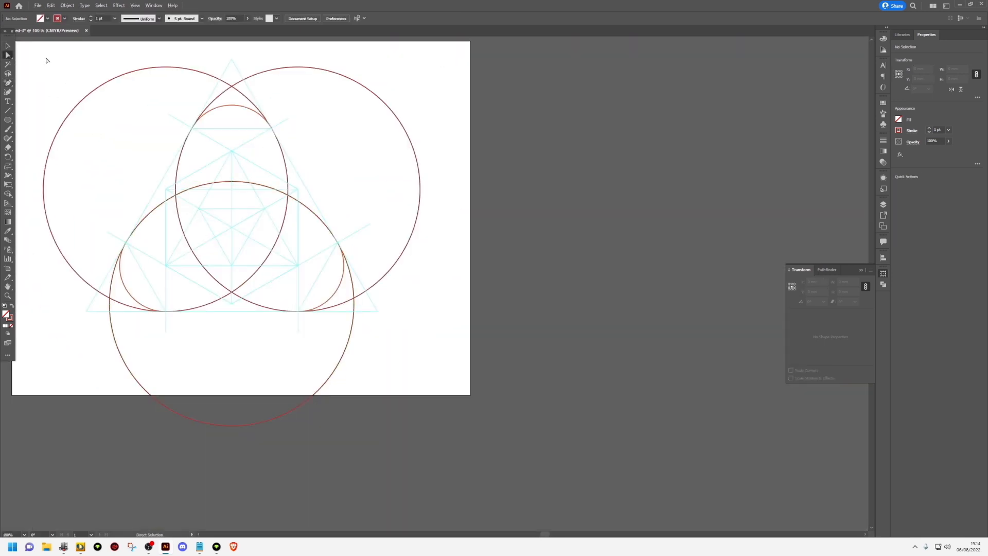
left_click_drag(46, 59, 161, 156)
key("Delete")
left_click_drag(129, 43, 366, 95)
key("Delete")
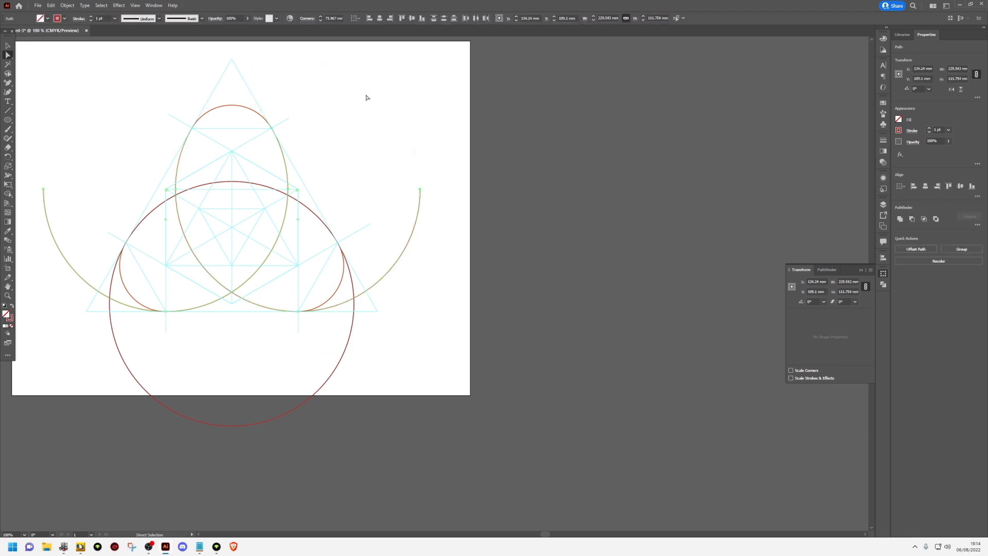
Delete the remaining outer segments of all three large circles, leaving only the arcs that connect the small arcs
left_click_drag(456, 108, 91, 337)
key("Delete")
key("Delete")
key("Delete")
left_click_drag(93, 290, 94, 290)
key("Delete")
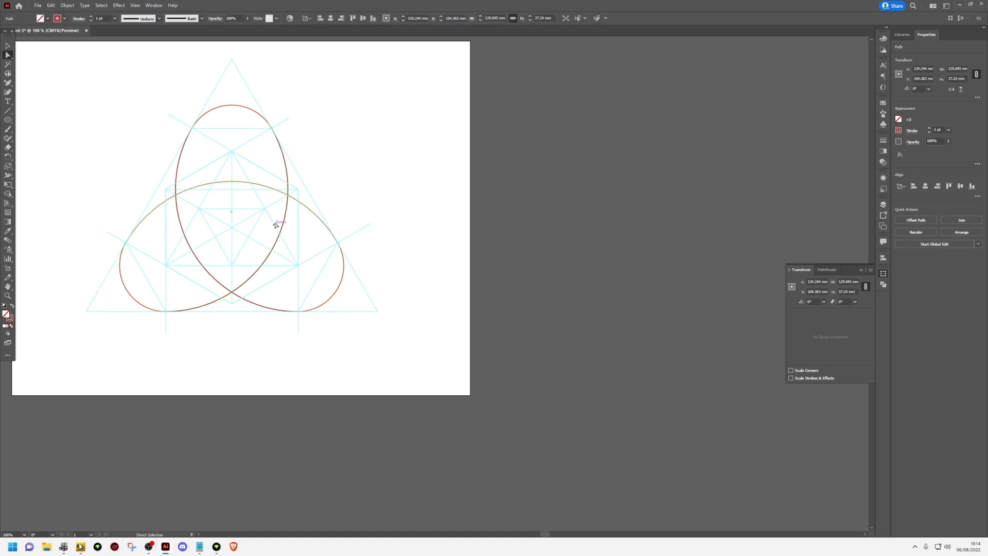
Deselect the artwork, hide the GUIDES layer and unlock the SMALL ELIPSE layer
key("ctrl+a")
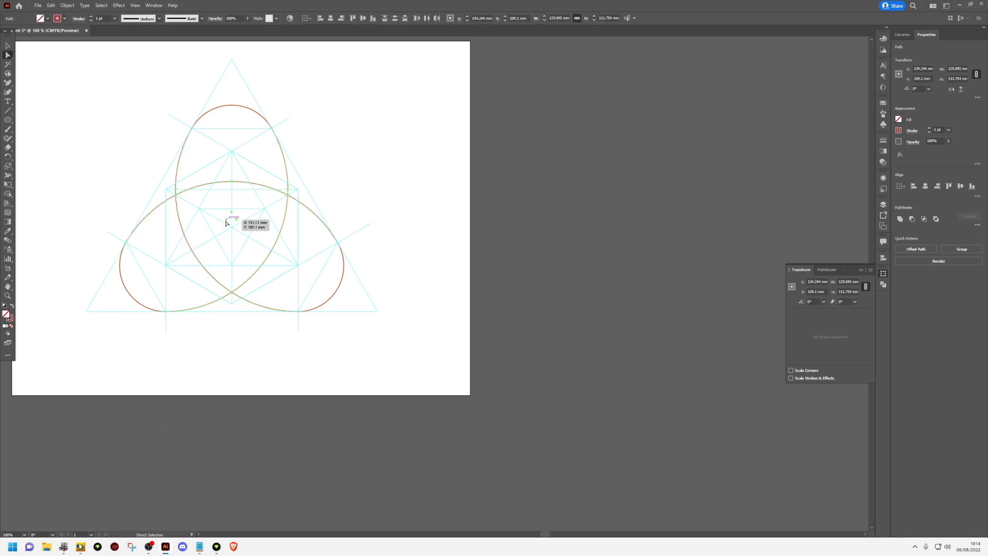
key("v")
left_click(249, 233)
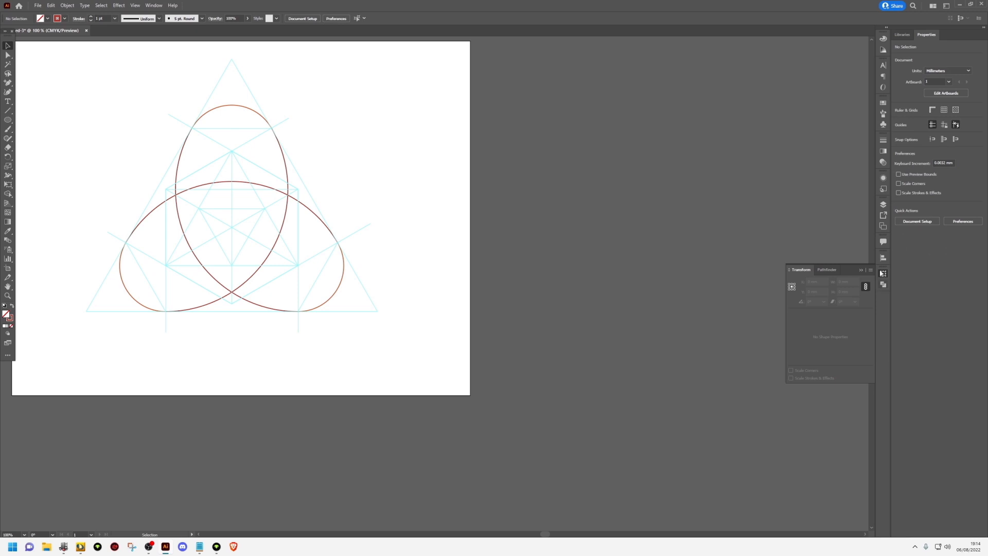
left_click(883, 205)
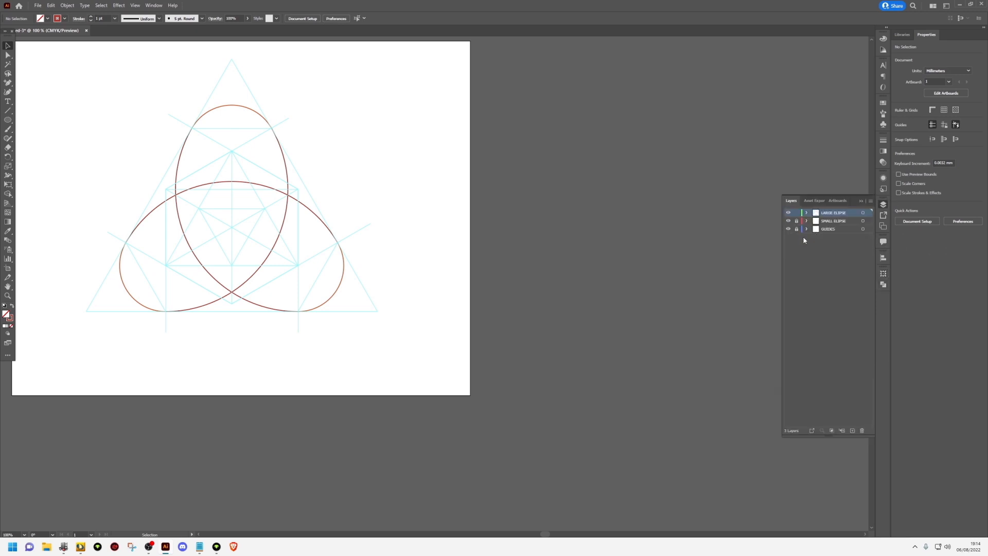
left_click(789, 229)
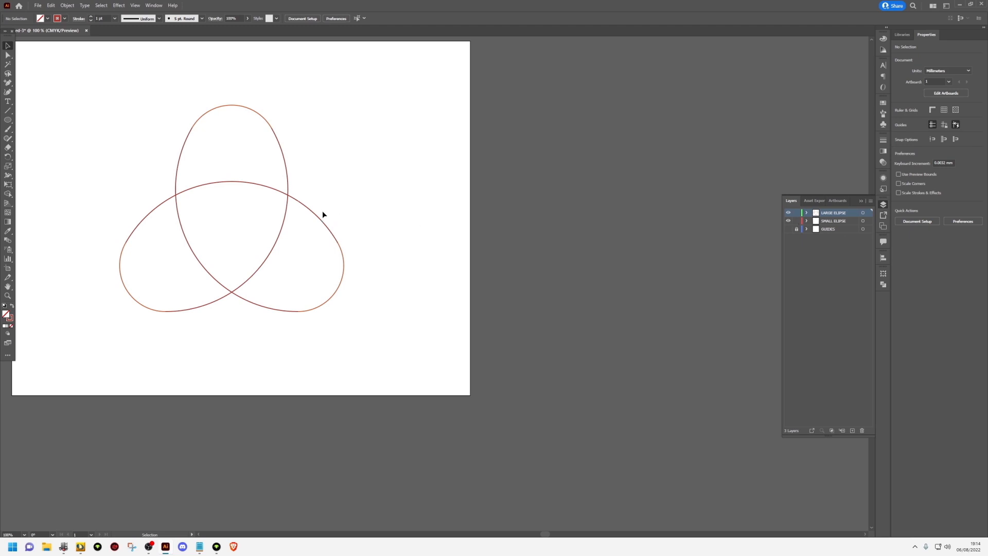
Select all the large and small arcs and set their stroke weight to 18 pt
left_click_drag(330, 211, 425, 225)
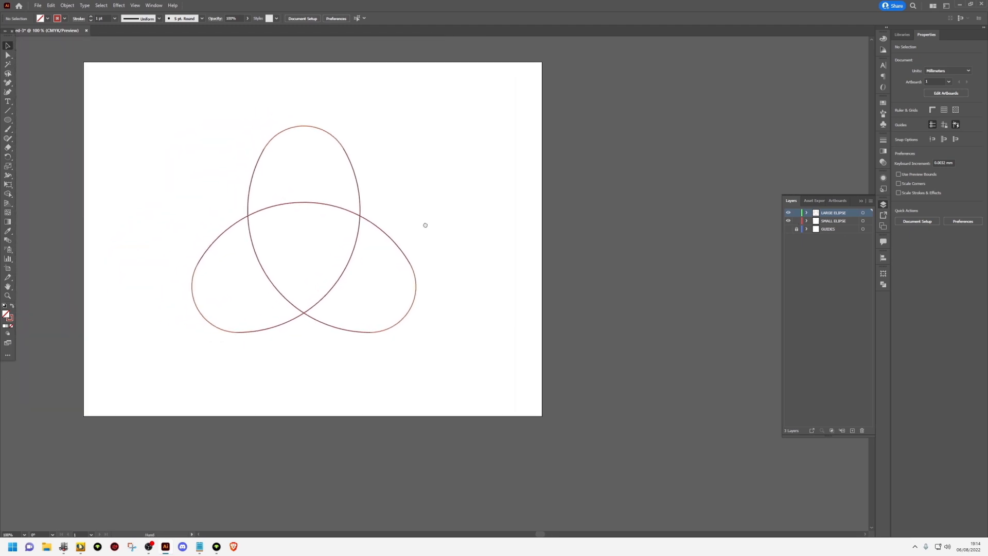
left_click_drag(164, 367, 166, 367)
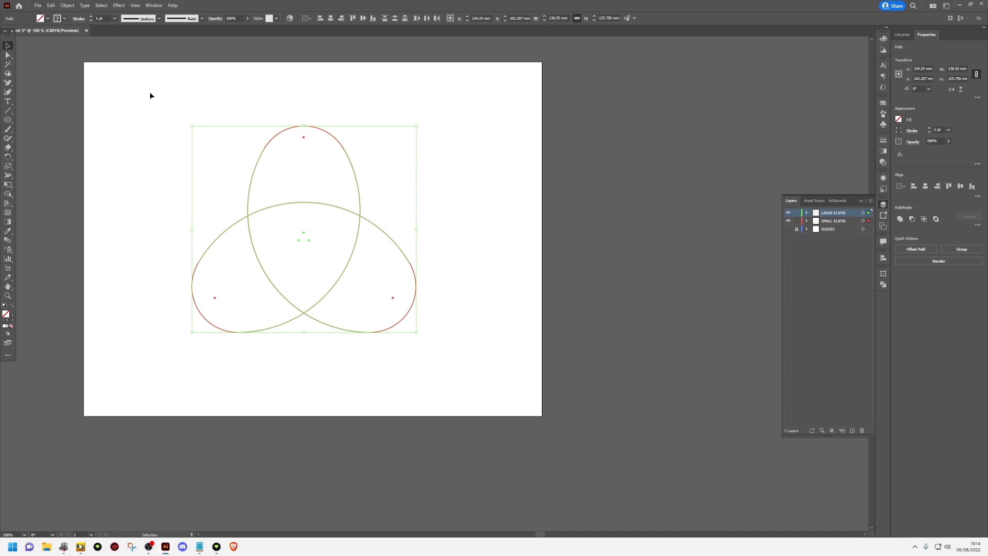
left_click(101, 18)
key("Up")
key("Up")
key("Up")
key("Up")
key("Up")
key("Up")
key("Up")
key("Up")
key("Up")
key("Up")
key("Up")
key("Up")
key("Up")
key("Up")
key("Up")
key("Up")
key("Up")
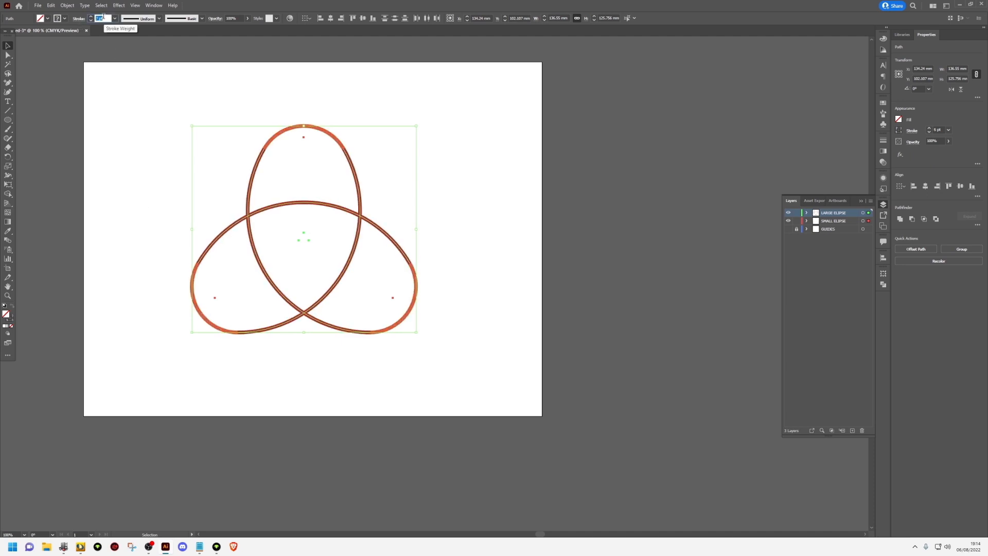
Give the selected arcs projecting caps and increase their stroke weight to 51 pt
left_click(76, 20)
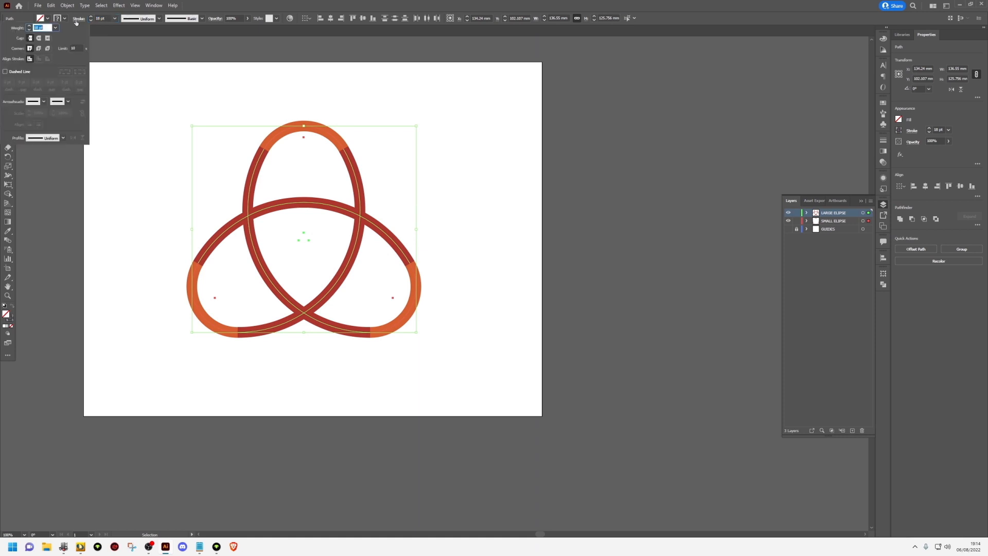
left_click(49, 39)
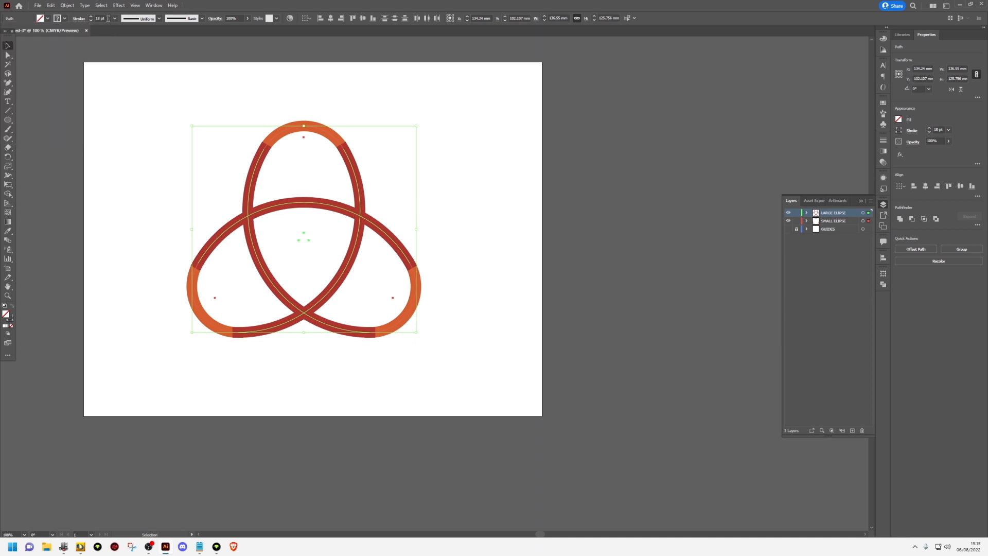
scroll(107, 18, "up", 15)
scroll(107, 18, "up", 15)
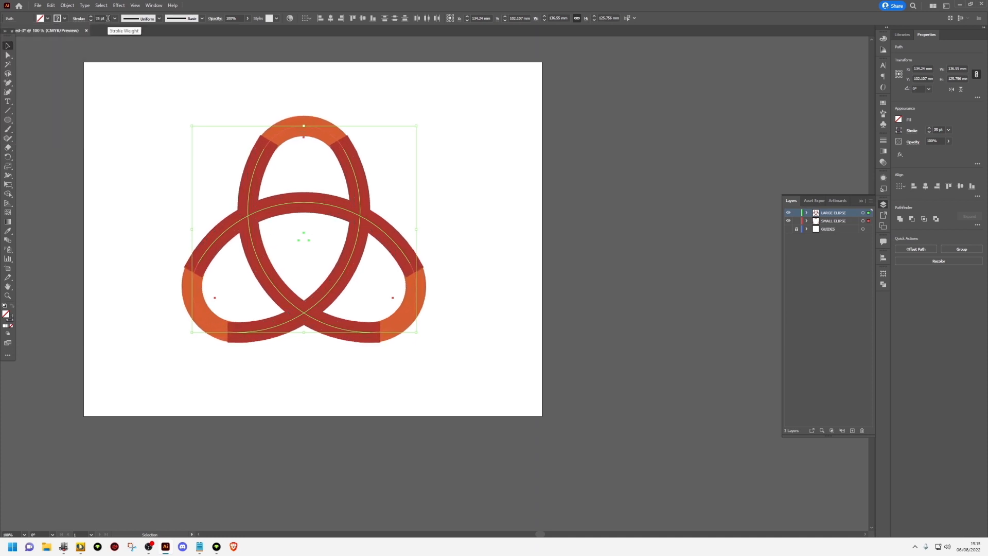
scroll(108, 18, "up", 3)
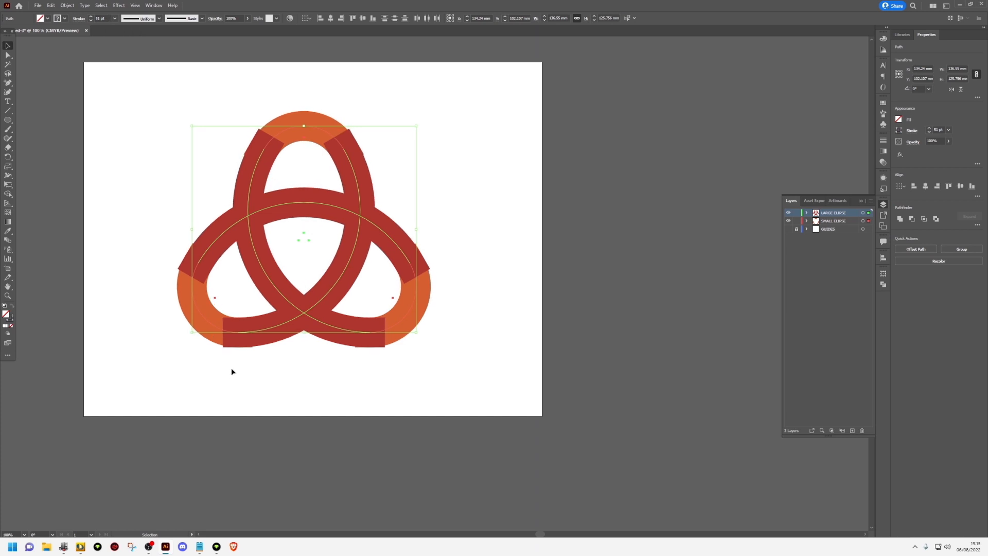
Expand the selected arcs into shapes with both Fill and Stroke enabled
left_click(68, 6)
left_click(92, 98)
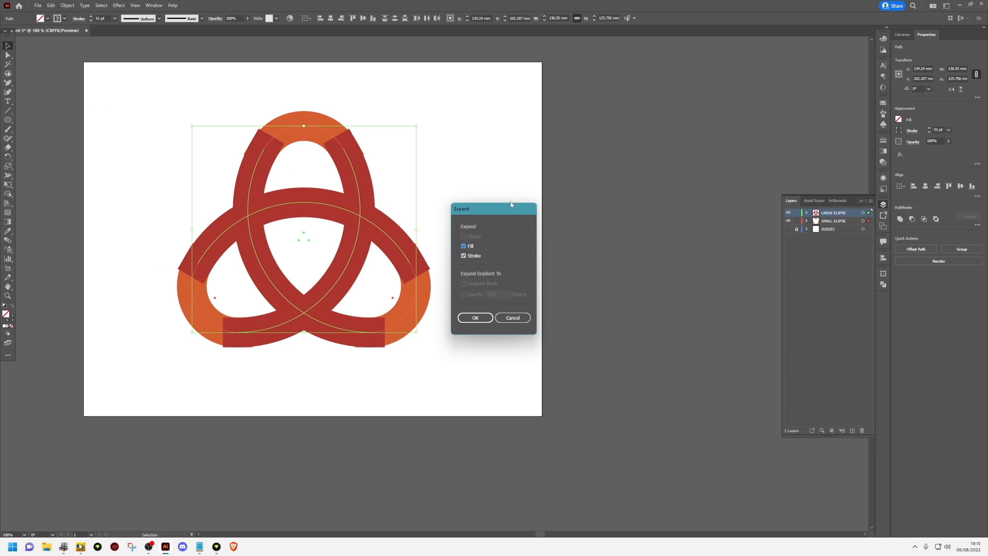
left_click(478, 318)
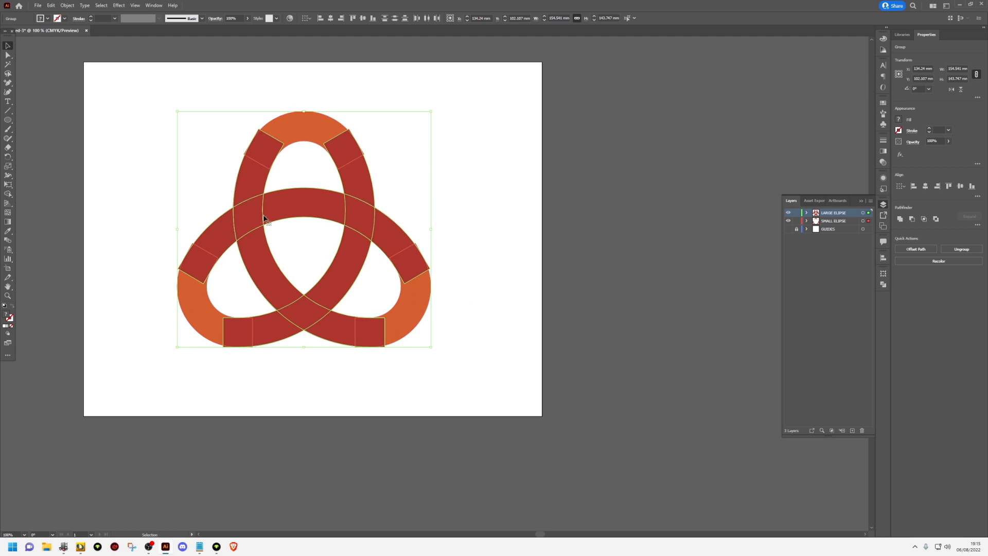
Remove the overhanging corner slivers at the left lobe's upper joint with the Shape Builder tool
scroll(177, 268, "up", 5)
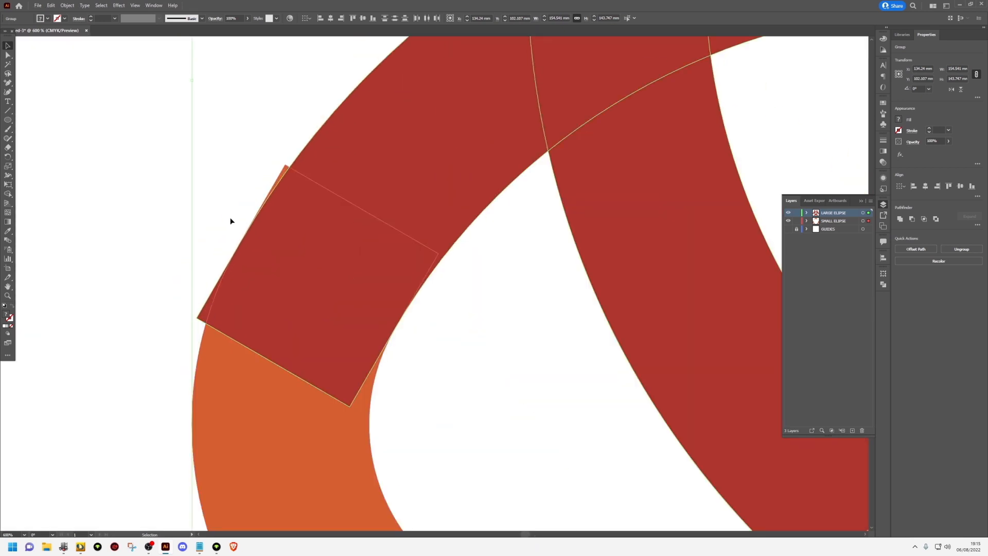
scroll(271, 186, "down", 2)
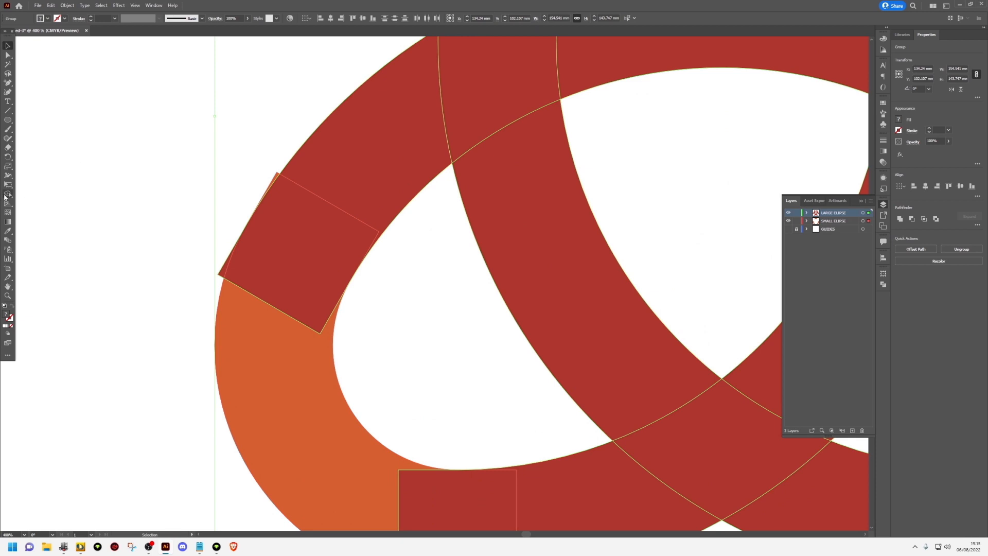
left_click(7, 195)
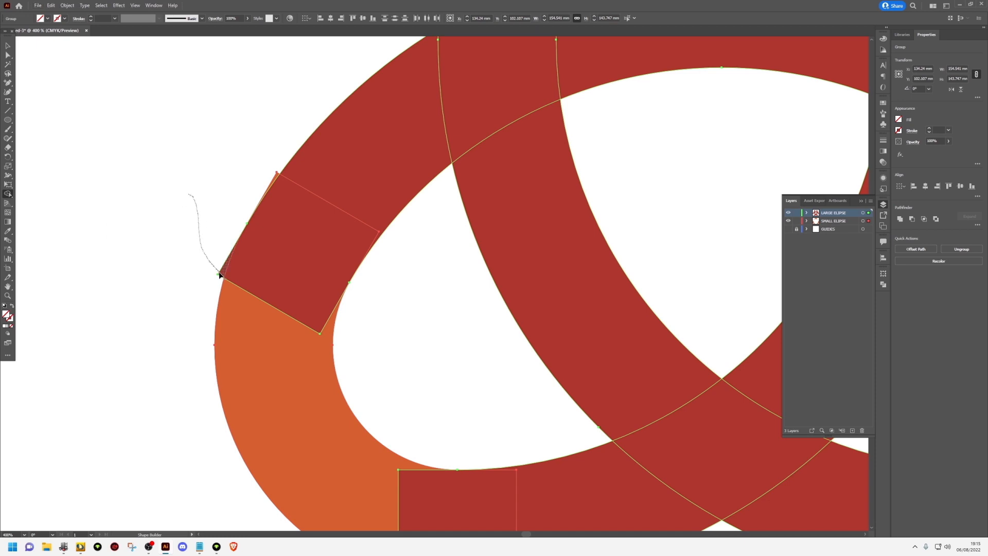
left_click_drag(220, 275, 220, 273)
scroll(277, 178, "down", 1)
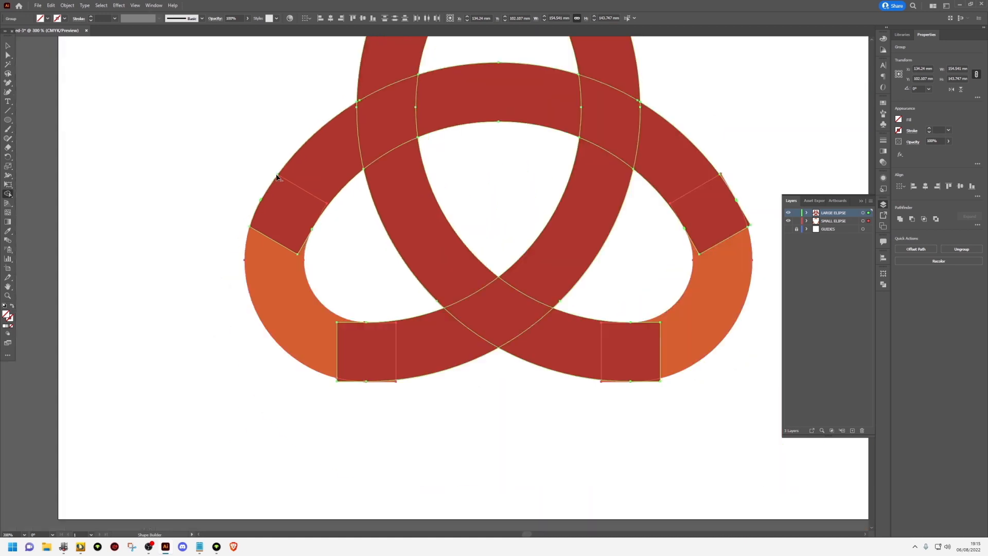
Remove the overhanging slivers along the bottom edge at the joints of both lower lobes with the Shape Builder tool
scroll(348, 377, "up", 4)
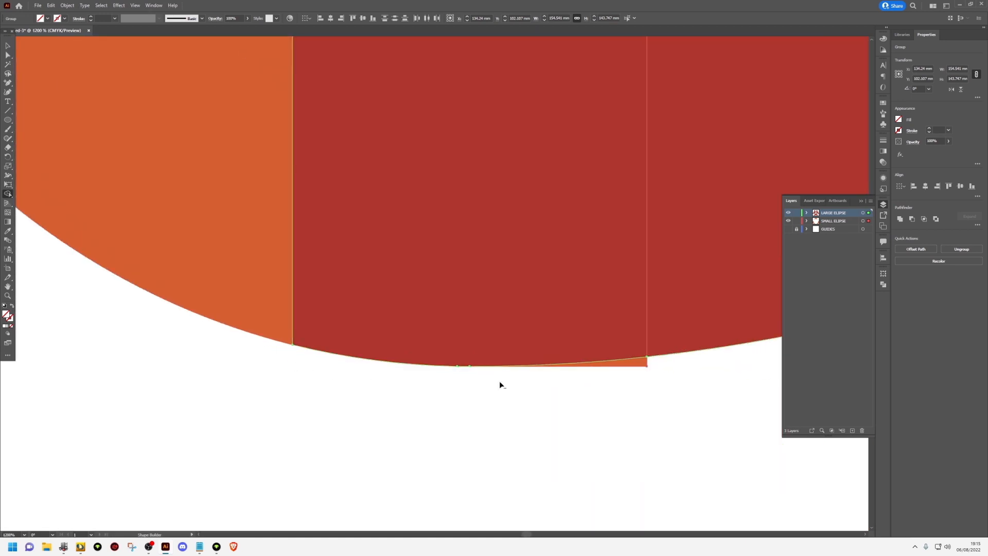
scroll(566, 378, "down", 4)
scroll(596, 386, "up", 3)
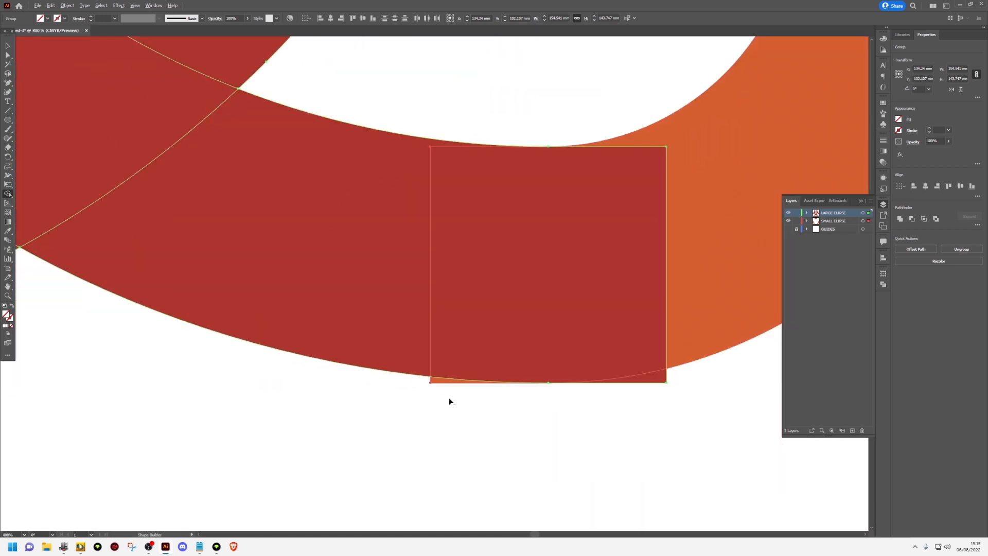
left_click(432, 381, "alt")
left_click(661, 378, "alt")
scroll(667, 375, "down", 6)
scroll(741, 265, "up", 3)
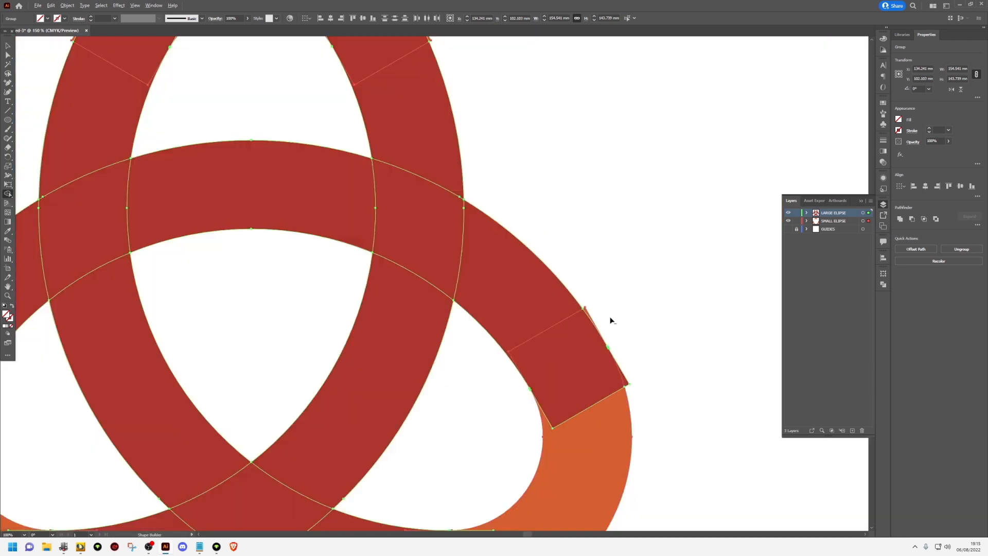
Remove the overhanging slivers at the right lobe's upper joint and the top lobe's right joint with the Shape Builder tool
scroll(610, 320, "up", 4)
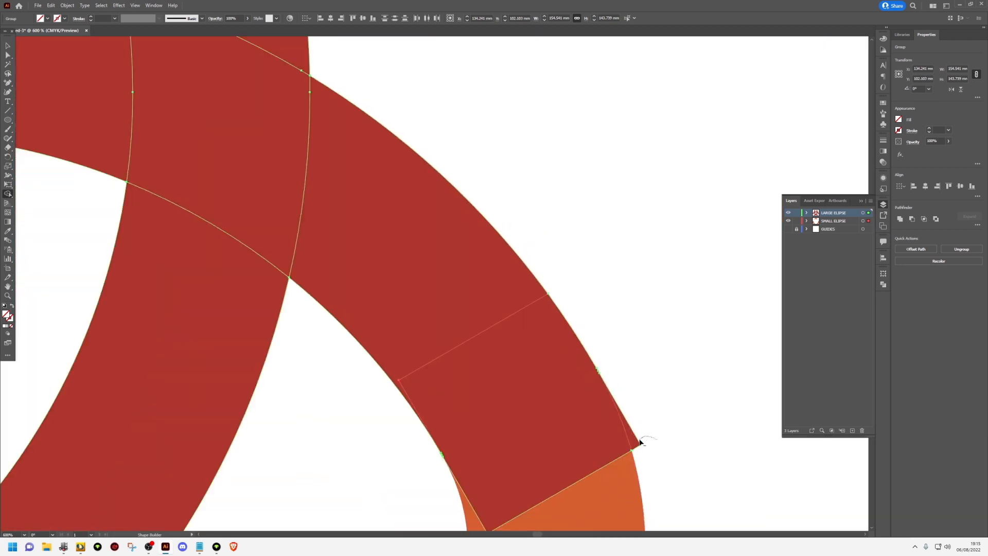
scroll(644, 408, "down", 4)
scroll(399, 96, "up", 5)
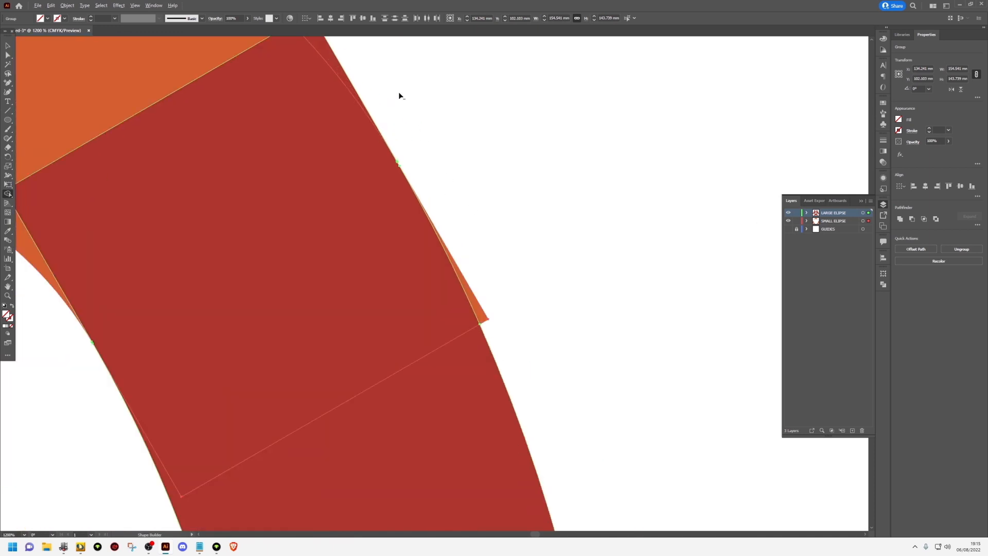
left_click_drag(336, 56, 331, 60, "alt")
left_click_drag(508, 312, 485, 319, "alt")
scroll(499, 311, "down", 5)
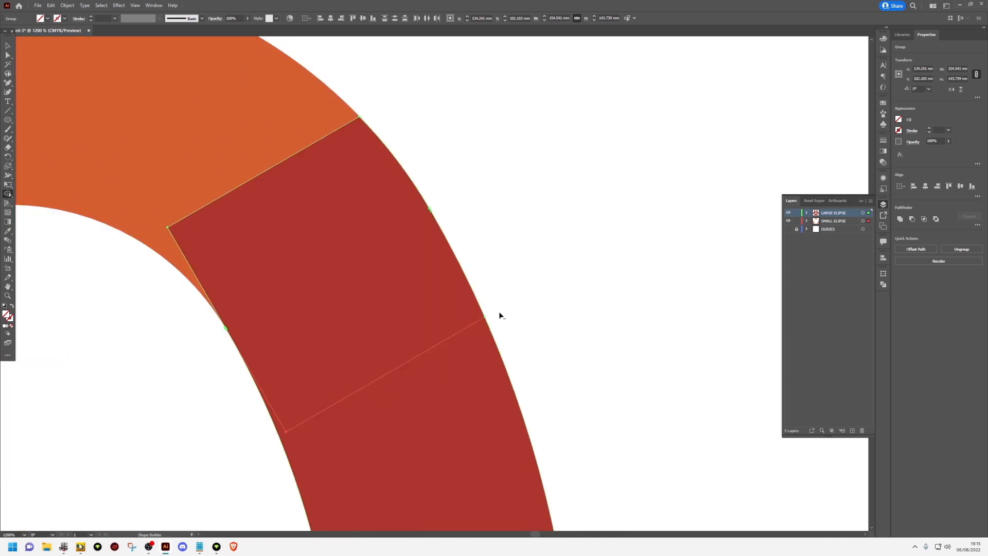
Remove the overhanging slivers on the outer edge at the top lobe's left joint with the Shape Builder tool
scroll(290, 268, "up", 3)
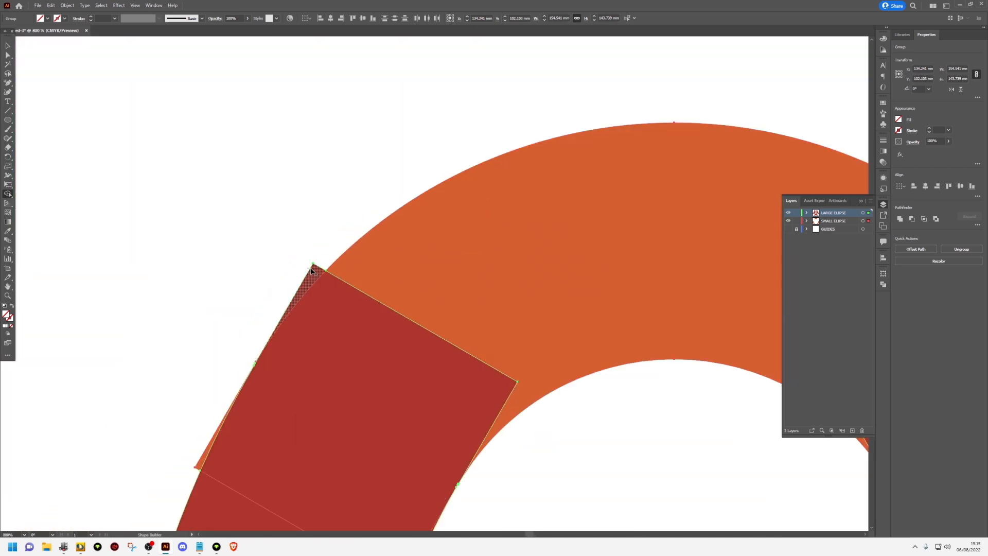
scroll(195, 442, "down", 4)
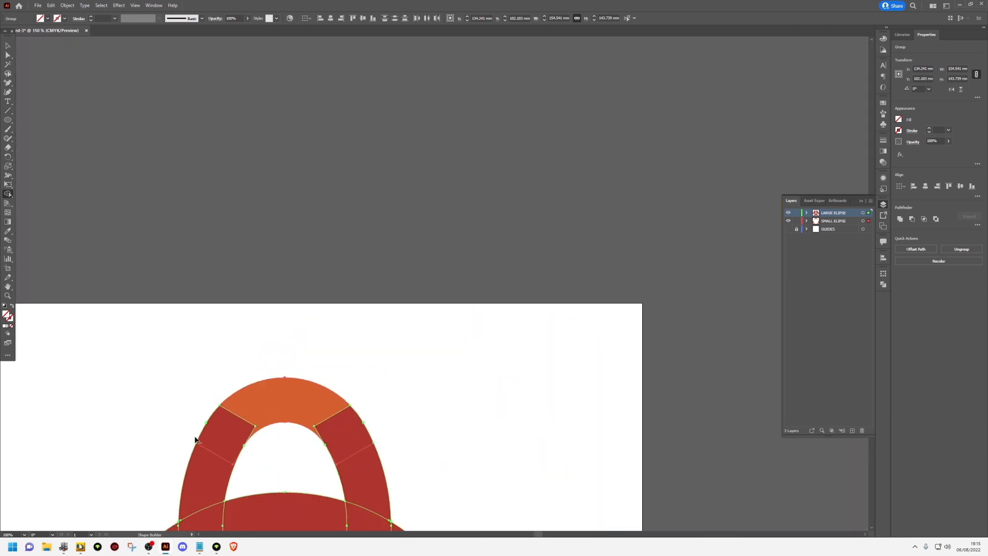
scroll(276, 303, "down", 3)
left_click_drag(275, 302, 296, 163)
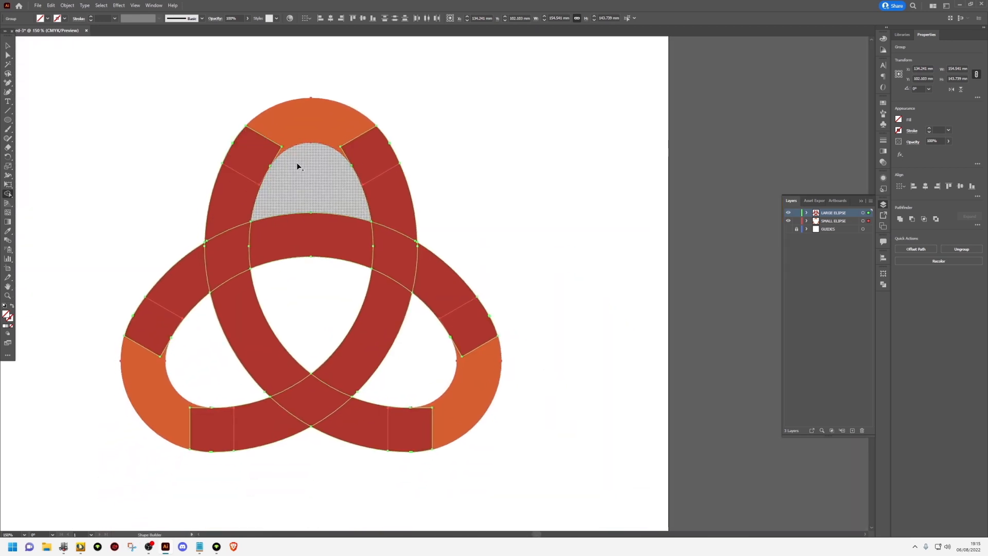
Select the orange lobe caps and red arcs in turn to check which cap pairs with which arc, leaving nothing selected
key("v")
left_click(296, 163)
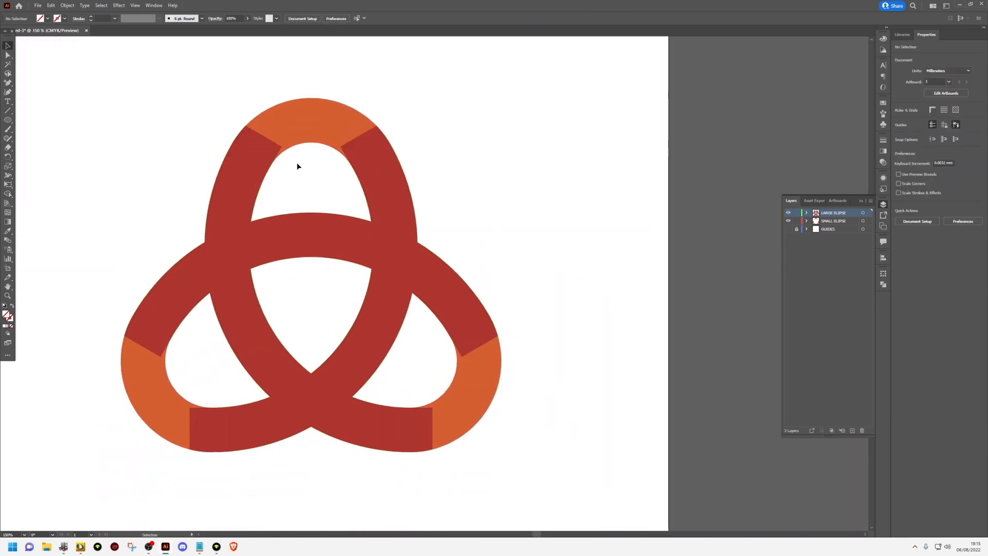
left_click(305, 138)
left_click(381, 216)
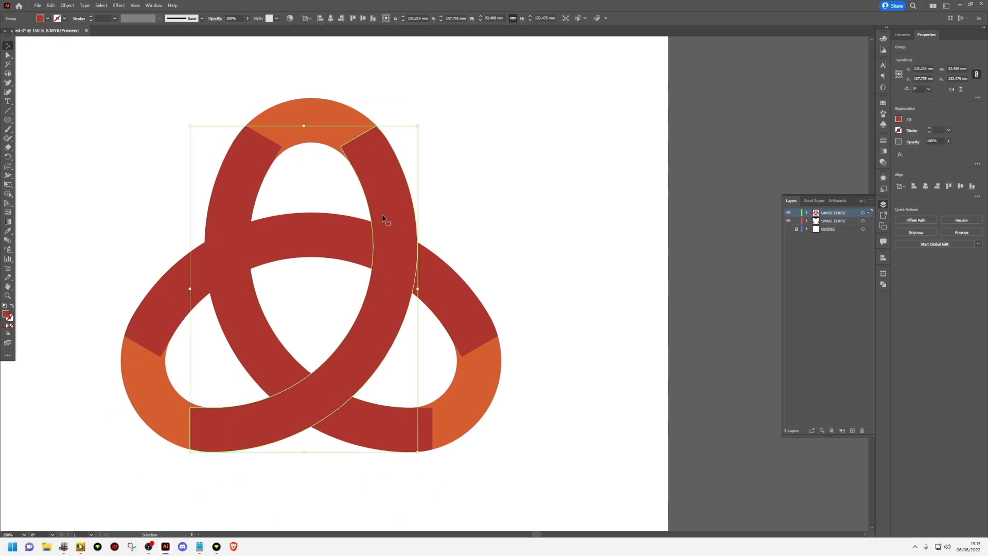
left_click(131, 404)
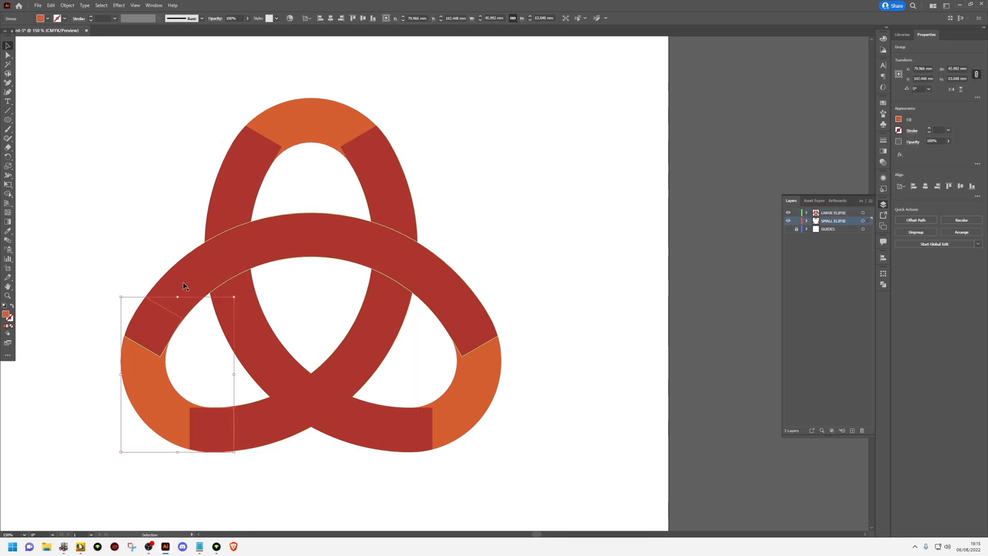
left_click(184, 284)
left_click(467, 406)
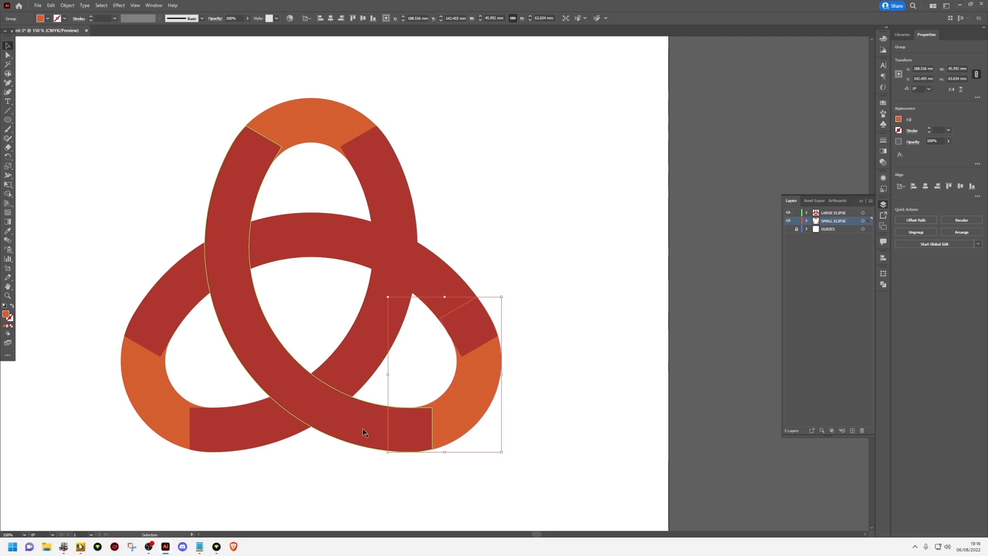
left_click(364, 433)
left_click(365, 478)
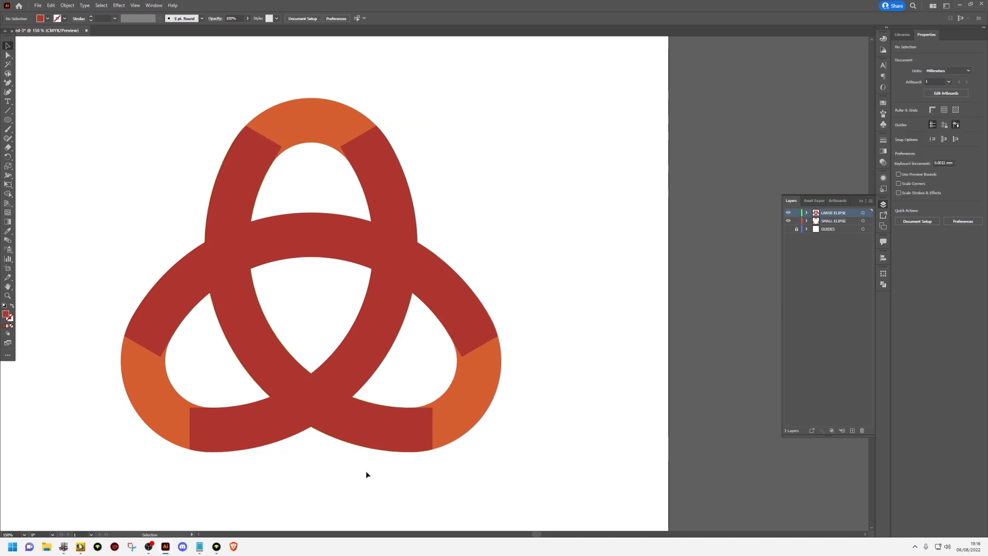
Collapse the layer list and display the Pathfinder options
left_click(861, 201)
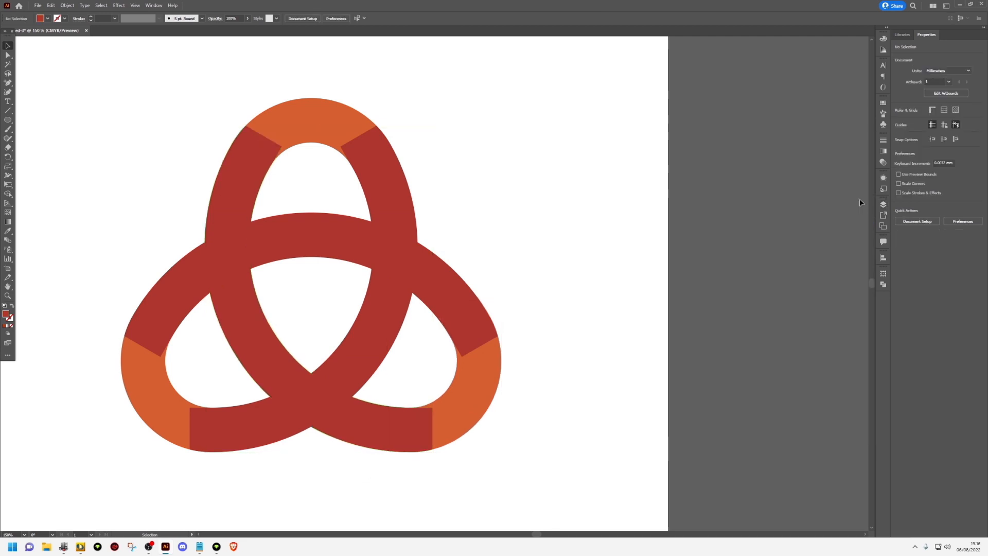
left_click(886, 287)
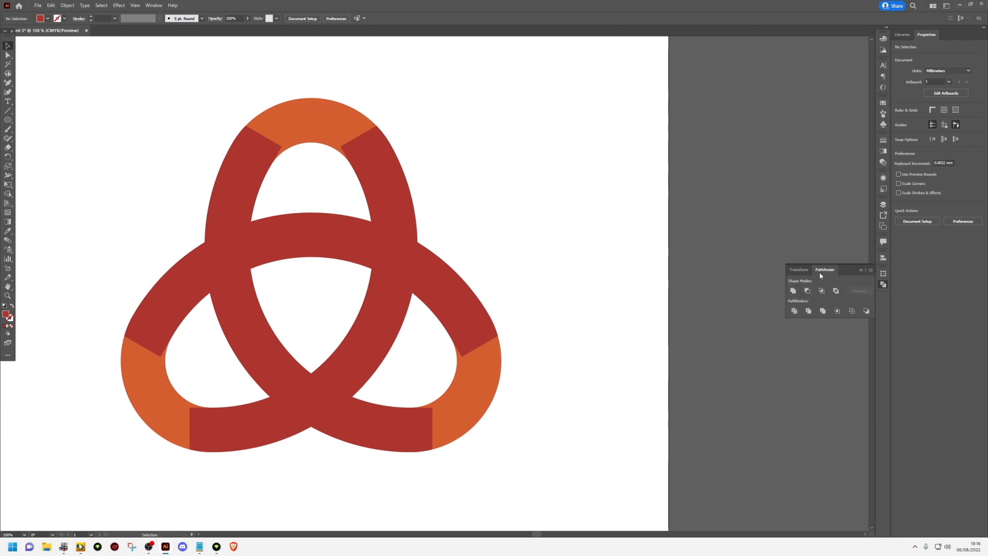
left_click(135, 7)
mouse_move(154, 5)
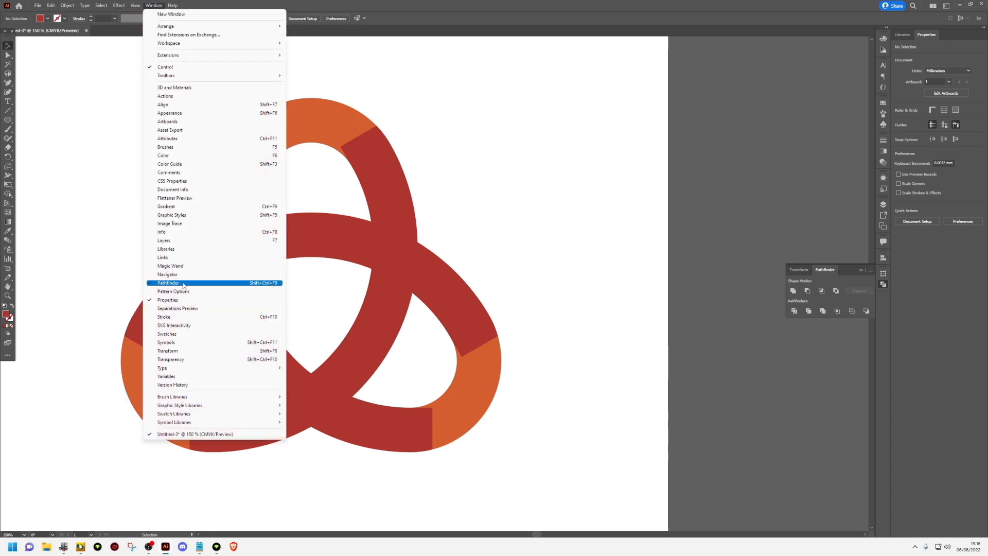
left_click(543, 233)
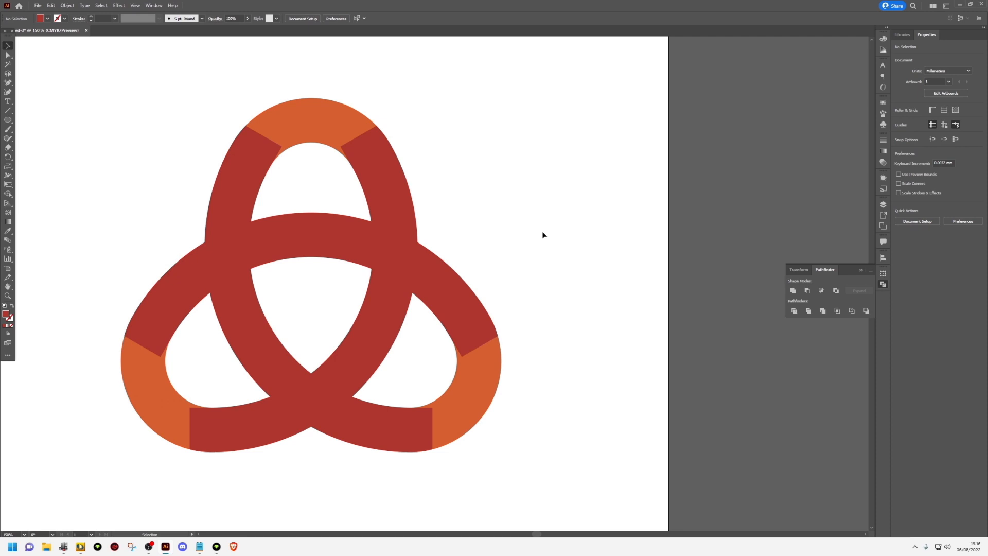
Unite the top orange cap with the arc running down its right side and fill the merged band with light orange
left_click(337, 122)
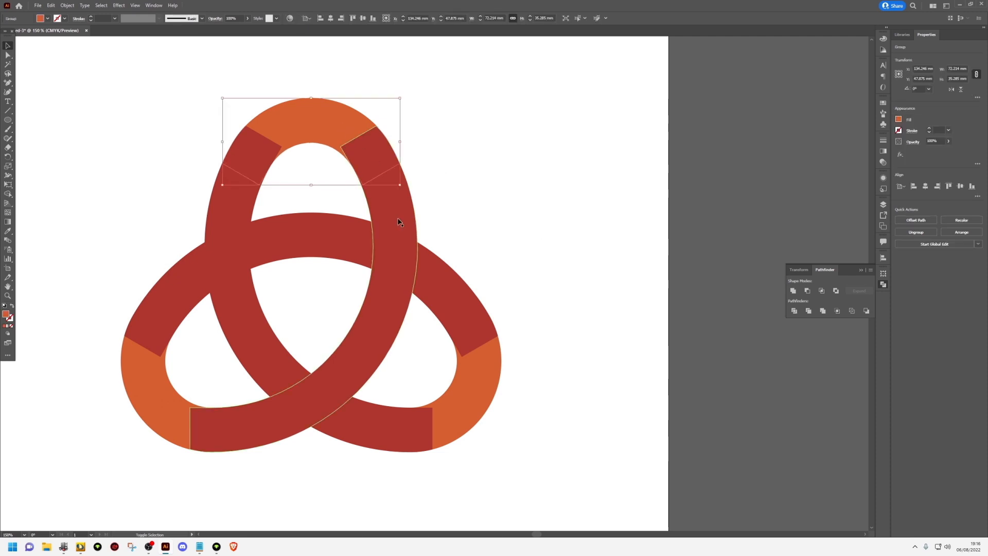
left_click(793, 290)
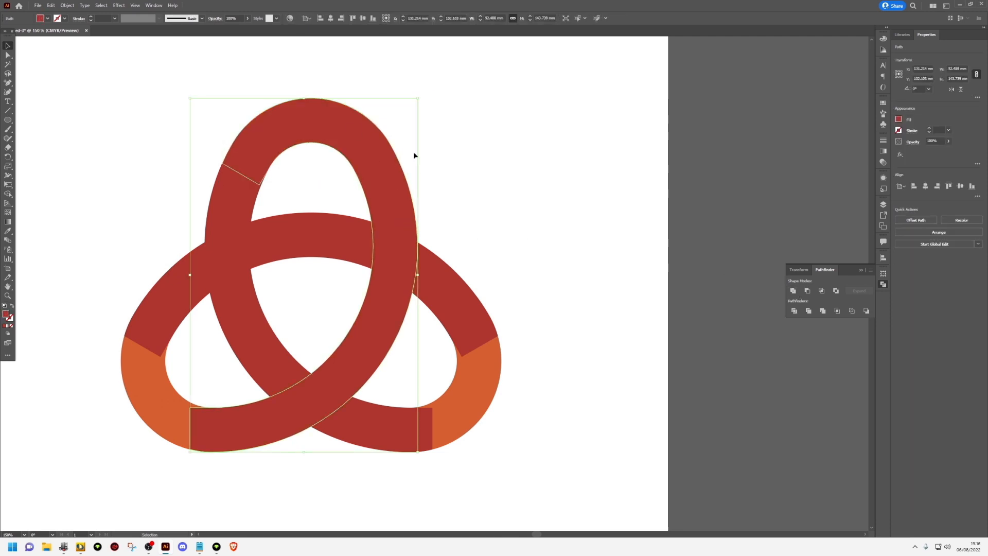
left_click(48, 18)
left_click(75, 31)
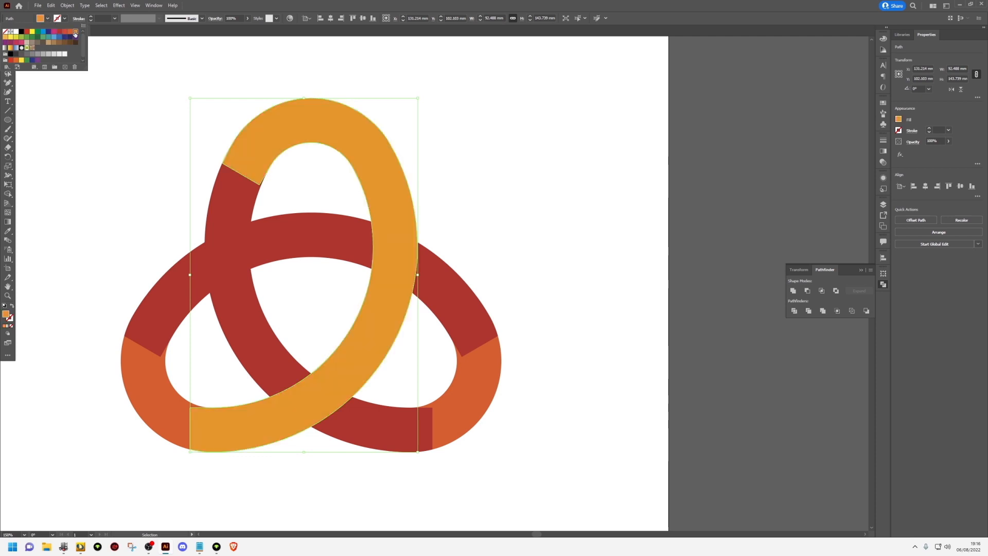
left_click(91, 356)
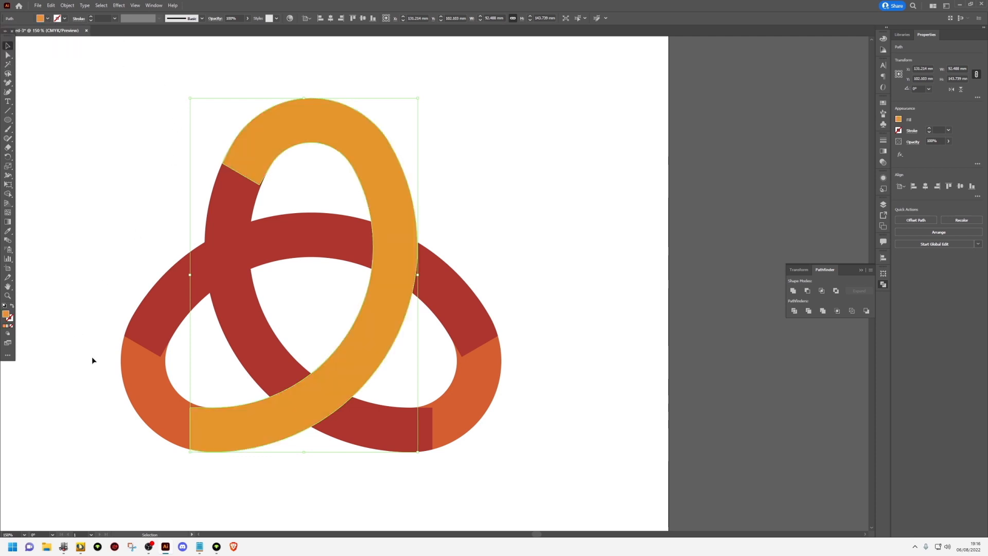
Unite the lower-left orange cap with the wide horizontal arc and fill the merged band with light blue
left_click(133, 397)
left_click(178, 289, "shift")
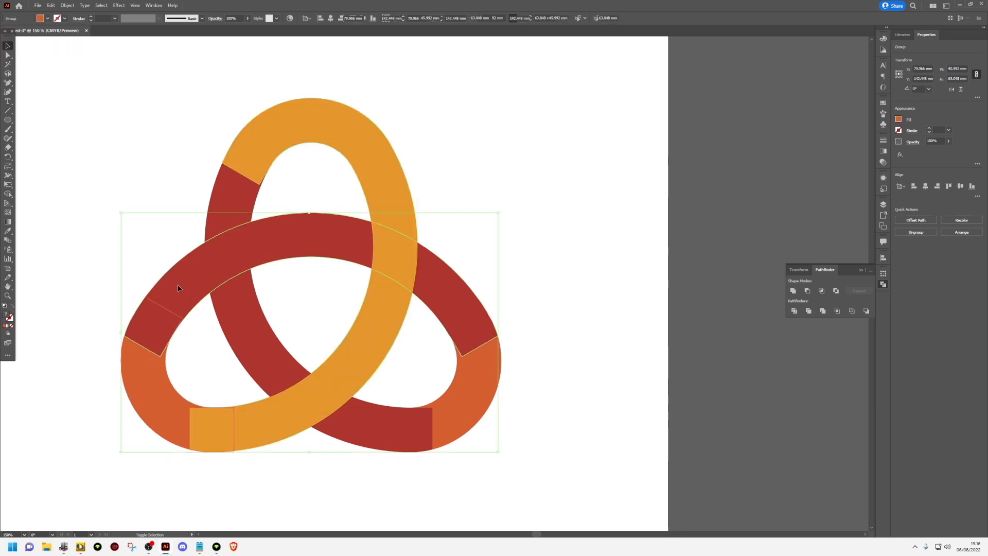
left_click(793, 291)
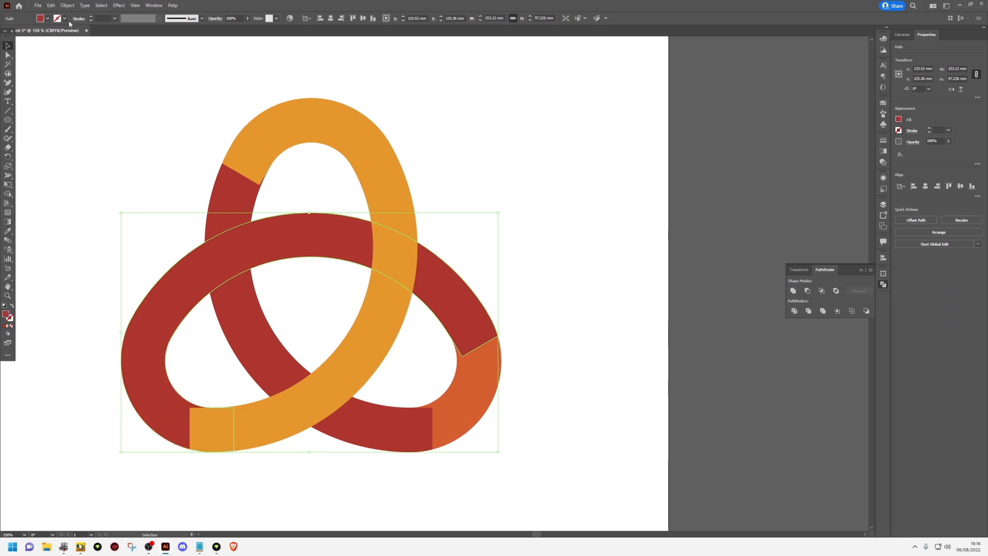
left_click(48, 19)
left_click(53, 37)
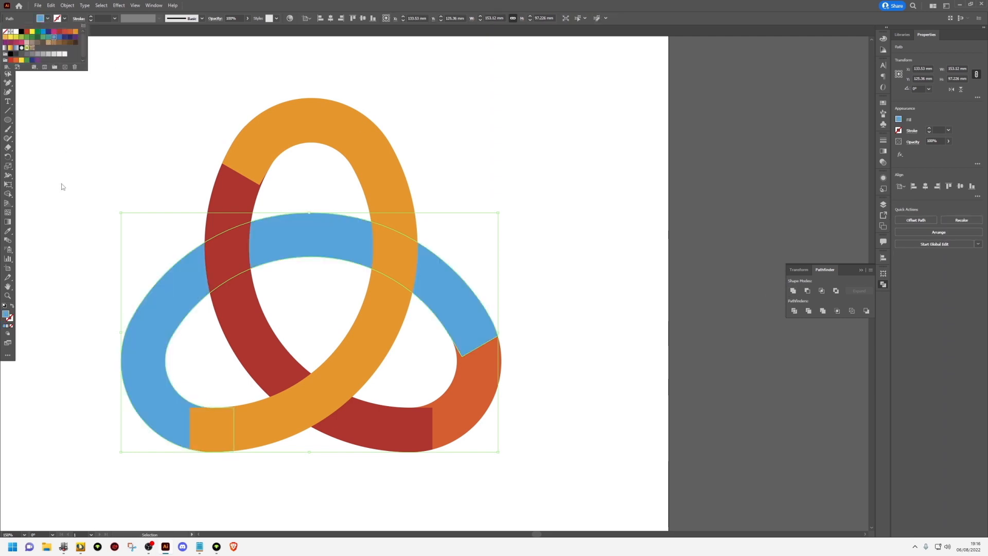
left_click(66, 250)
Unite the lower-right orange cap with the remaining red arc into one red band and deselect it
left_click(420, 496)
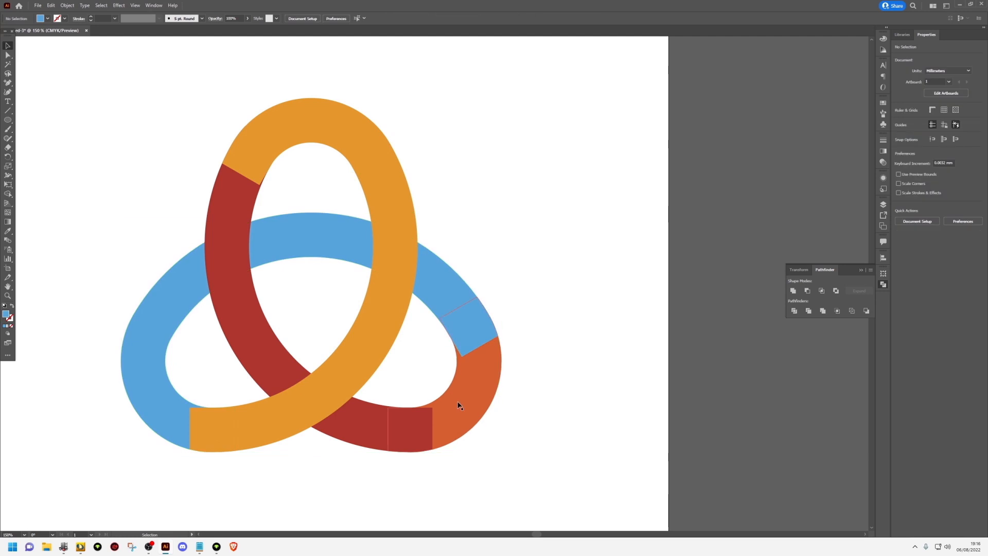
left_click(458, 405)
left_click(351, 416, "shift")
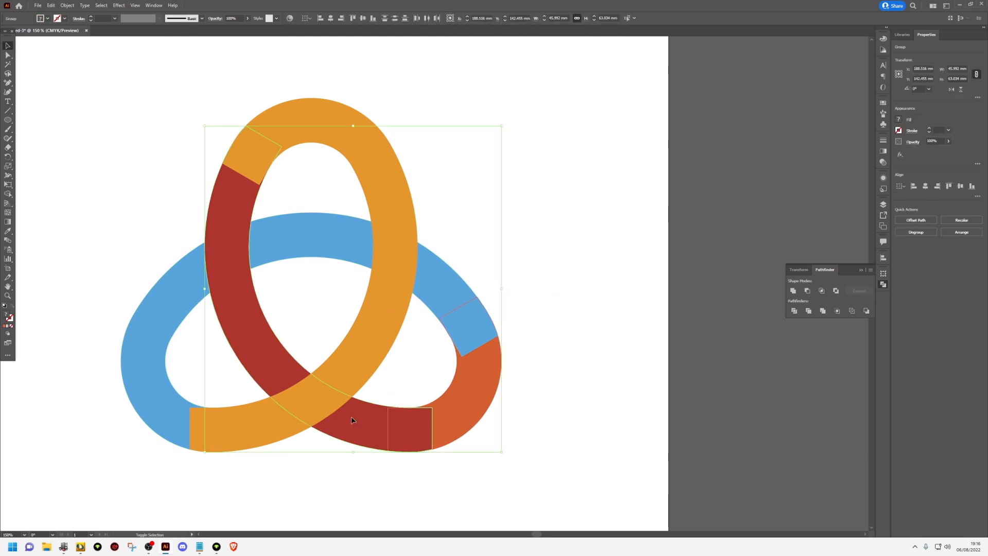
left_click(792, 291)
left_click(100, 127)
scroll(141, 133, "down", 1)
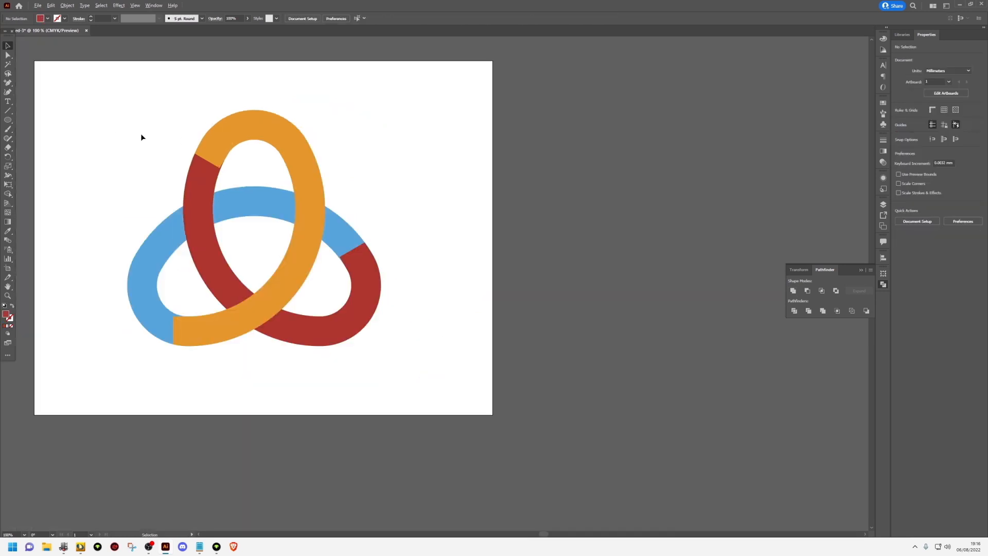
Select the orange, blue and red bands in turn to check that each is a single separate shape
left_click(248, 126)
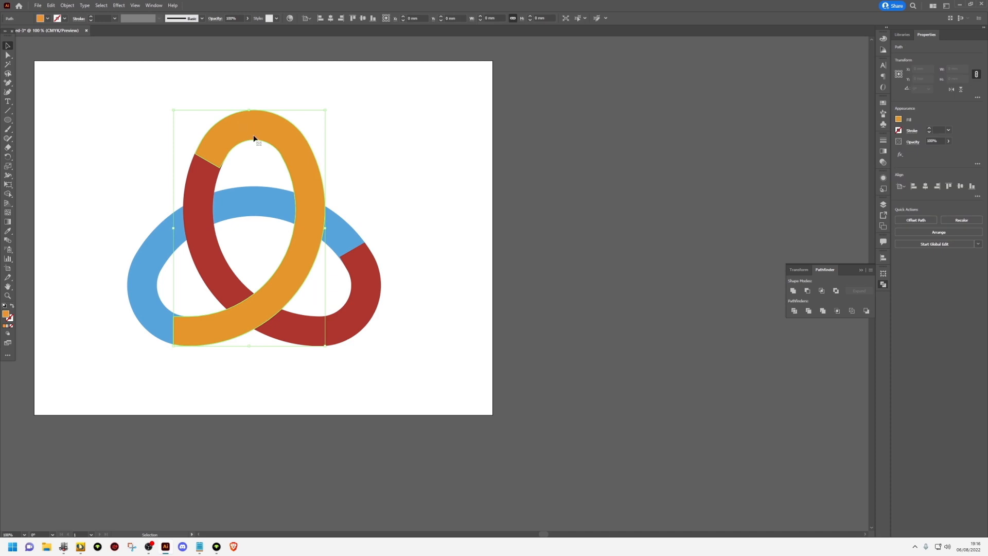
left_click(141, 284)
left_click(329, 331)
left_click(448, 286)
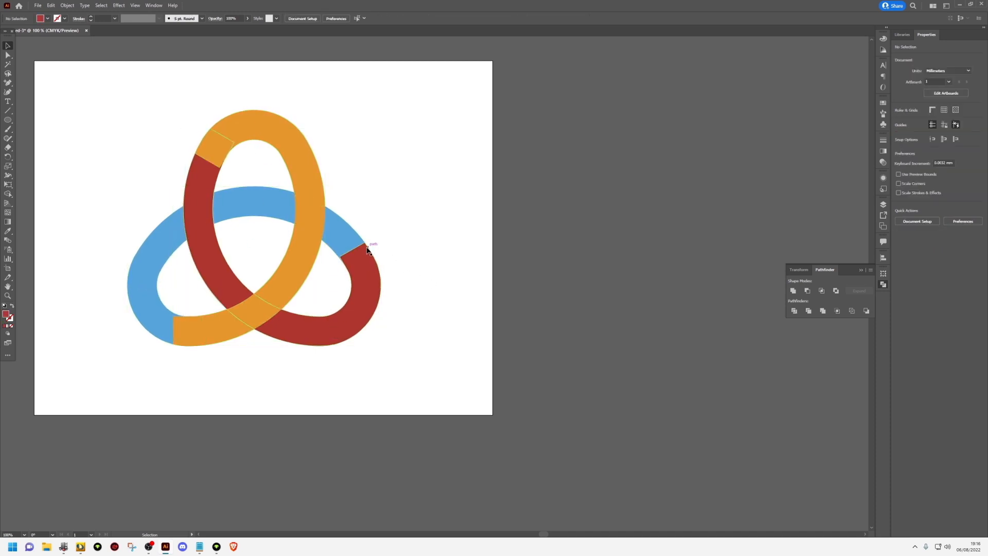
Offset the paths of all three bands by 6 mm with Miter joins and a miter limit of 4
left_click_drag(453, 375, 98, 109)
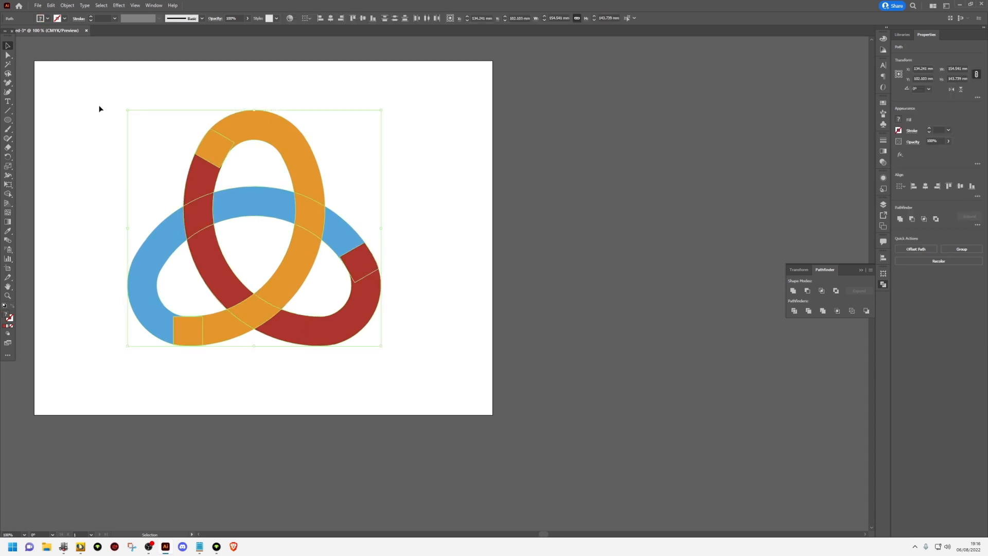
left_click(69, 7)
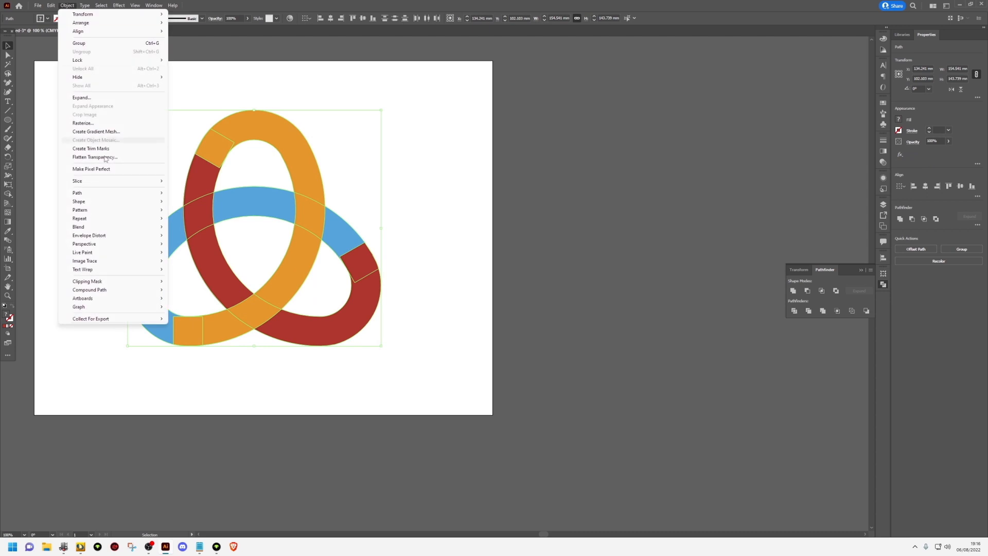
mouse_move(149, 201)
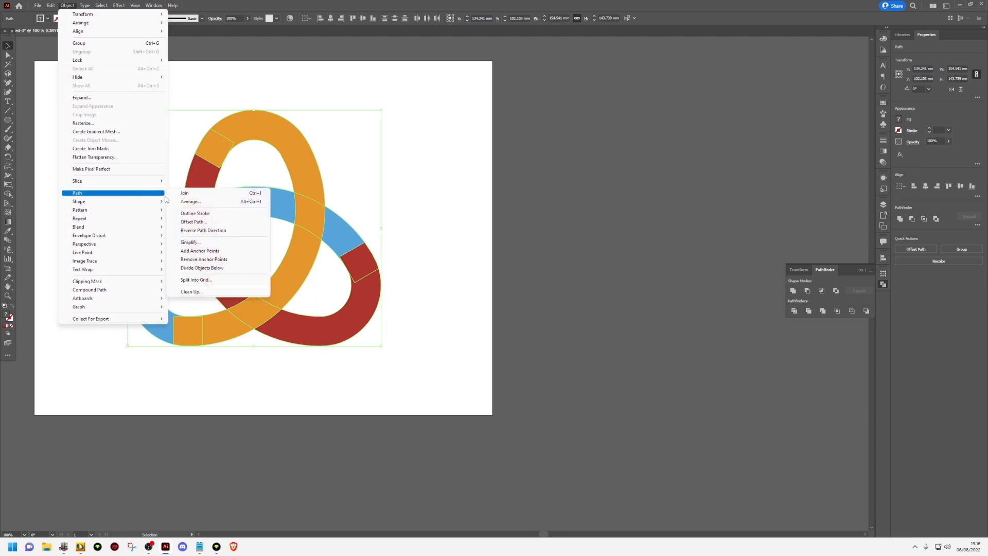
left_click(203, 222)
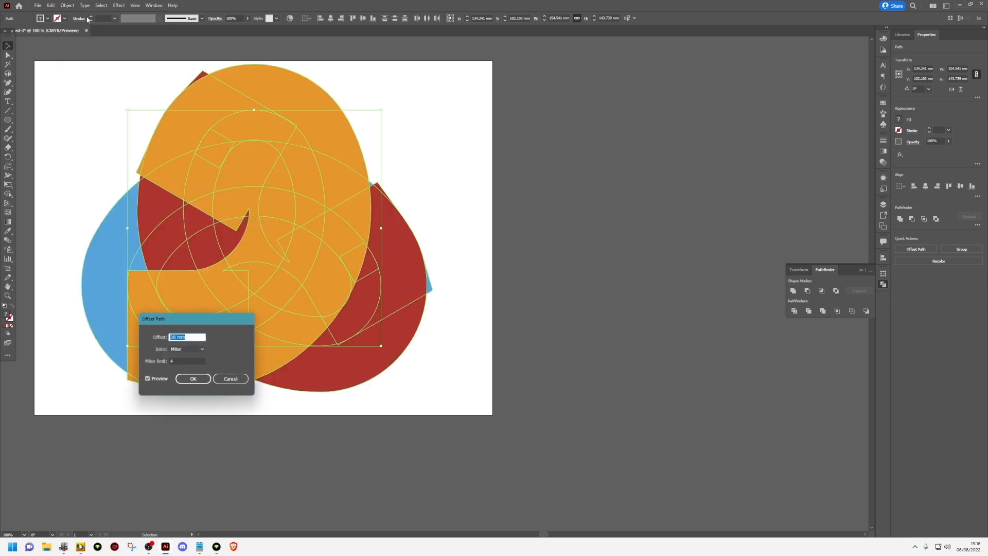
left_click(103, 20)
left_click(192, 338)
scroll(192, 338, "down", 6)
scroll(192, 338, "down", 17)
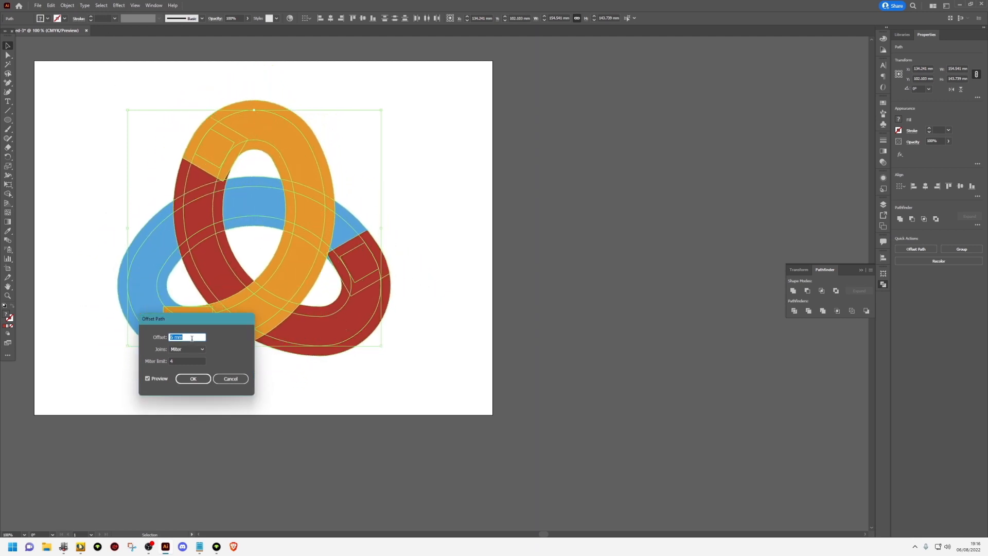
left_click(193, 378)
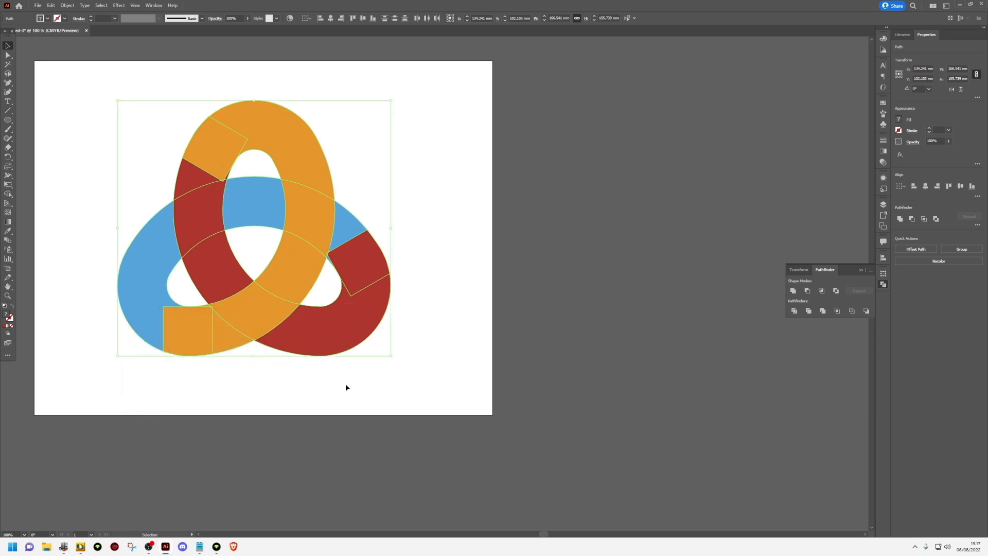
Select all bands with their offset paths and erase the outer and inner rim strips of the upper loop with Shape Builder
left_click(345, 384)
left_click_drag(451, 367, 93, 79)
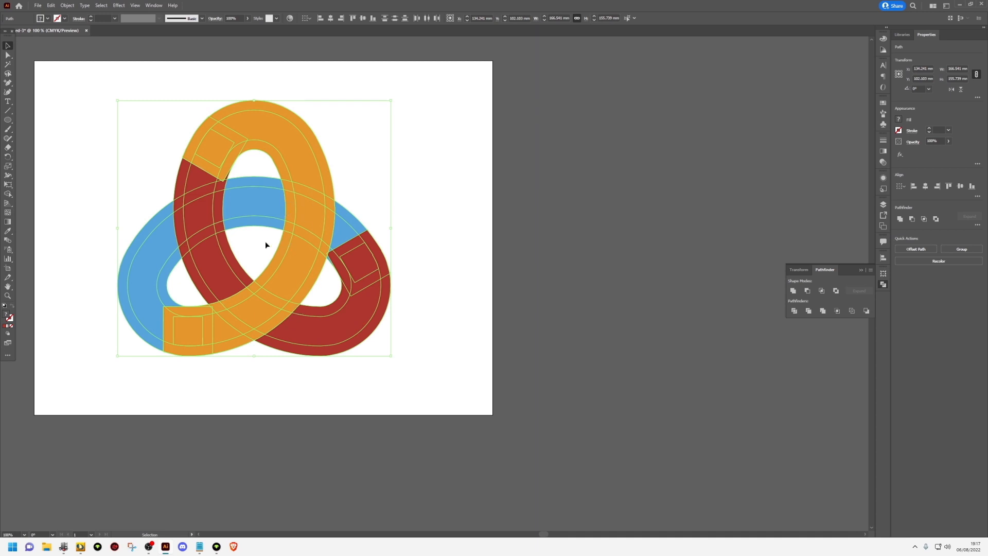
left_click(82, 130)
left_click_drag(80, 122, 440, 358)
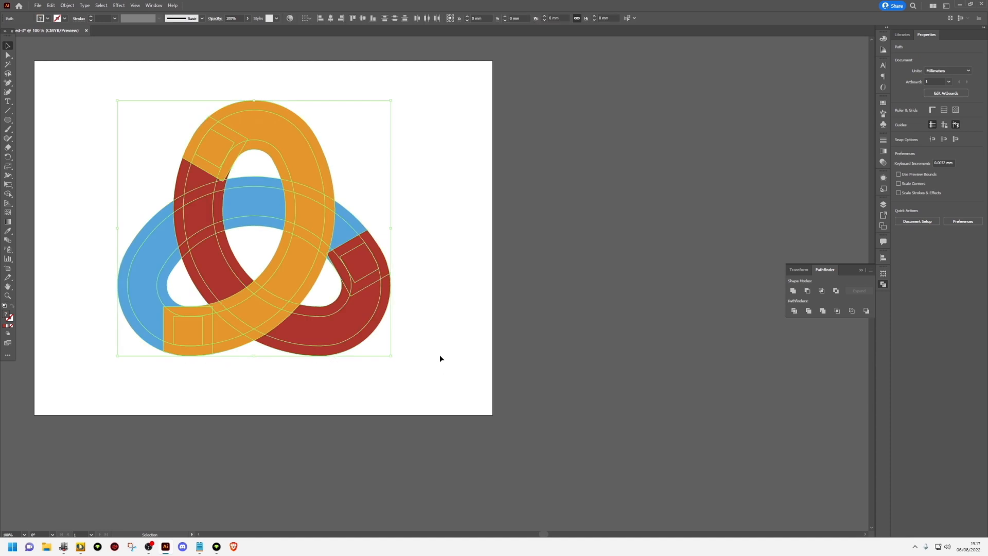
left_click(8, 195)
left_click_drag(174, 179, 189, 151)
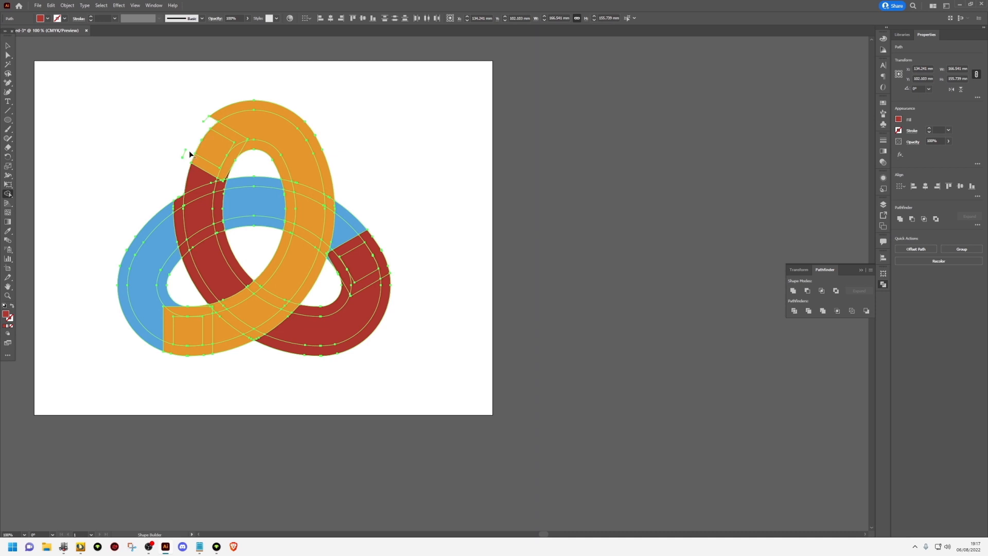
left_click(211, 118, "alt")
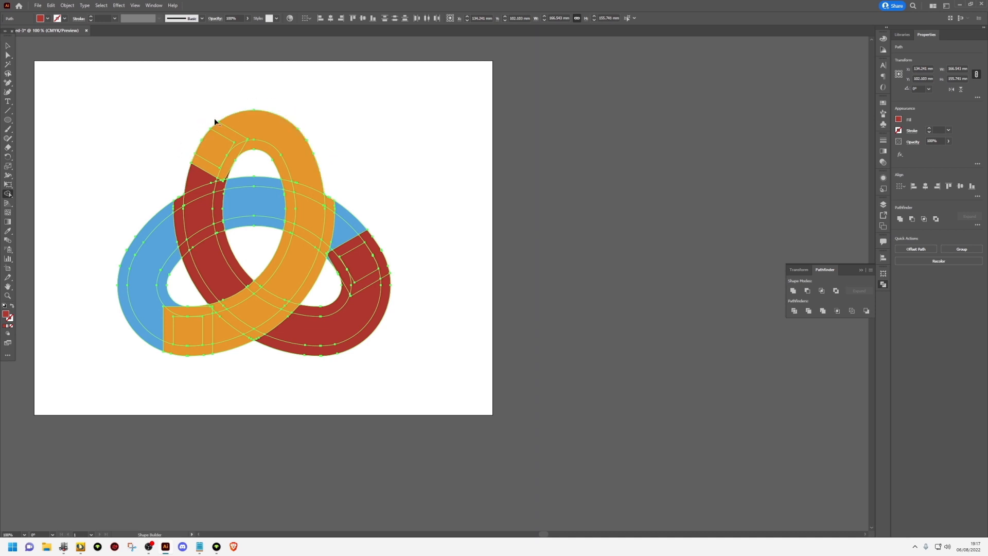
left_click(228, 172, "alt")
left_click(220, 184, "alt")
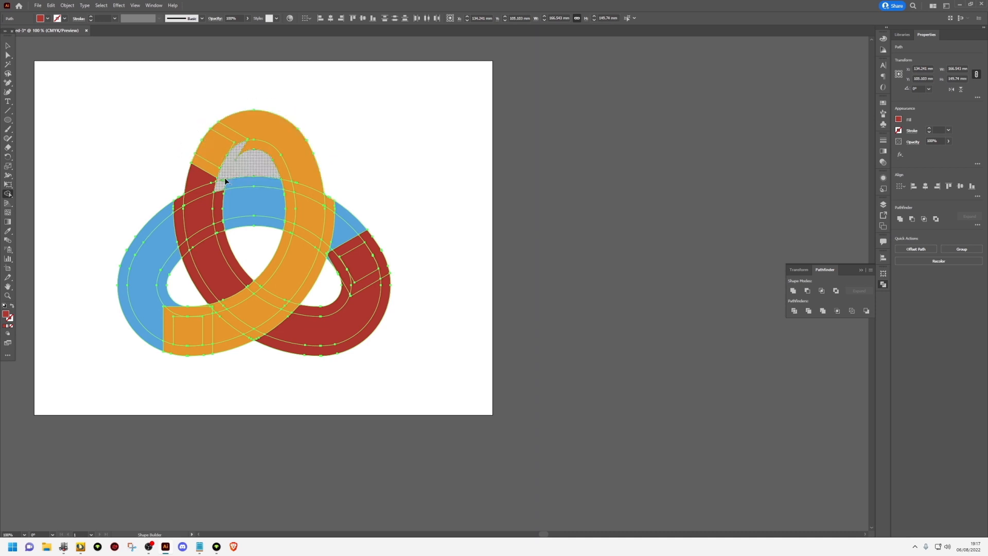
left_click(230, 182, "alt")
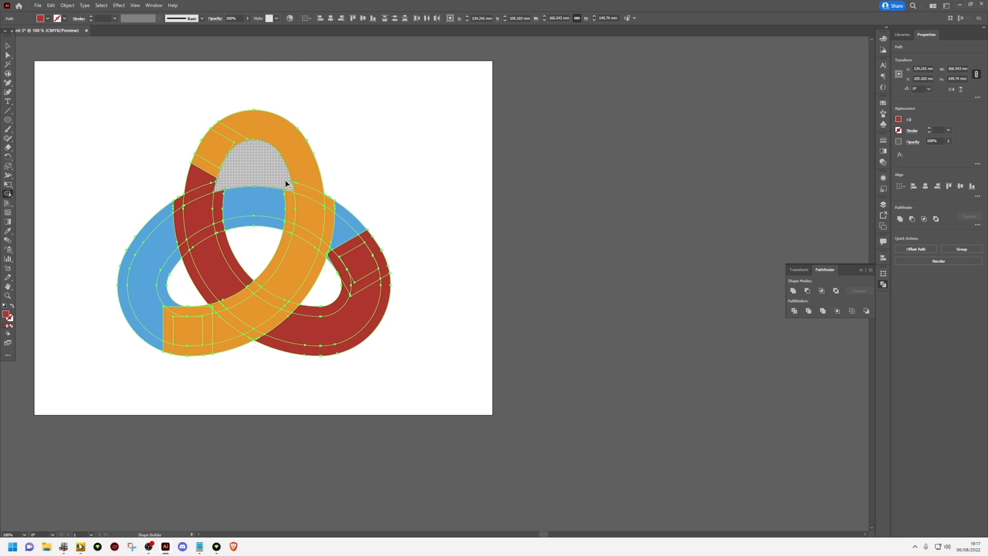
Erase the rim strips of the lower-right loop and around the central opening with Shape Builder
left_click_drag(367, 230, 385, 228)
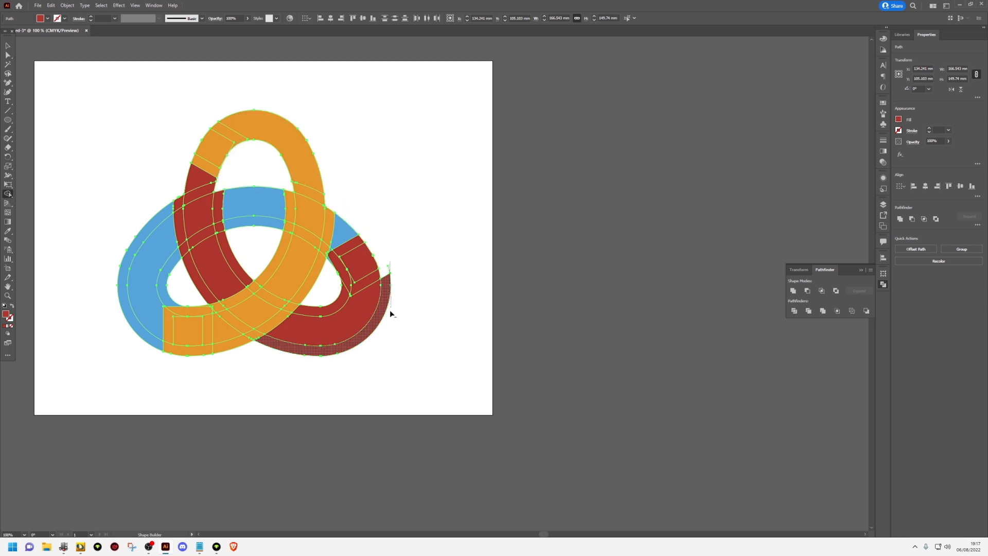
left_click_drag(390, 309, 390, 310)
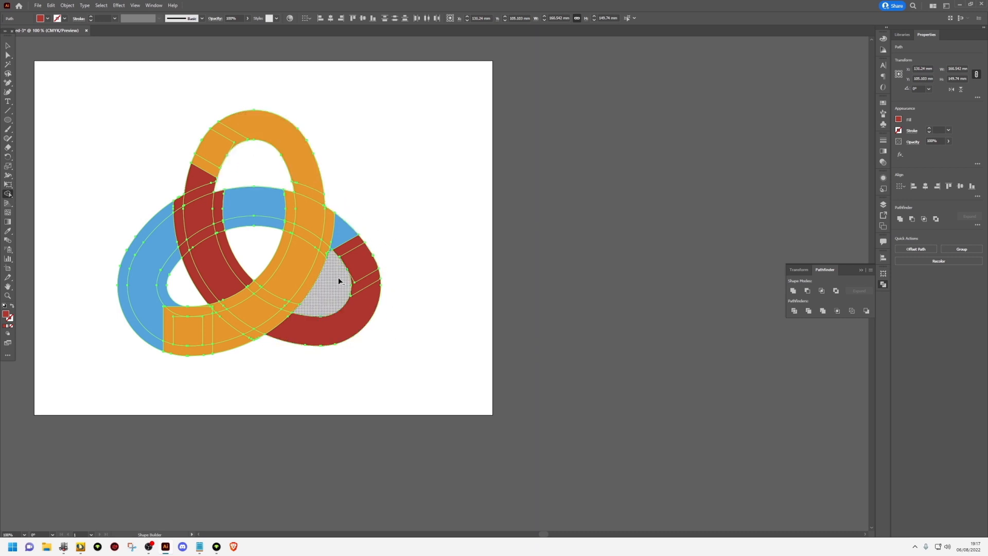
scroll(329, 258, "up", 3)
scroll(331, 249, "down", 2)
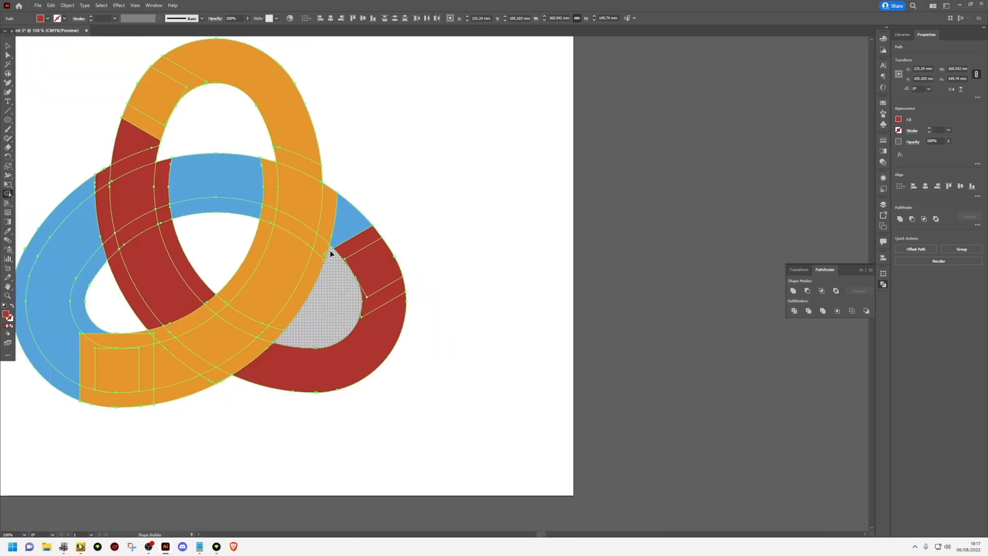
mouse_move(264, 216)
left_mouse_down()
mouse_move(208, 216)
mouse_move(184, 251)
mouse_move(194, 226)
left_mouse_up()
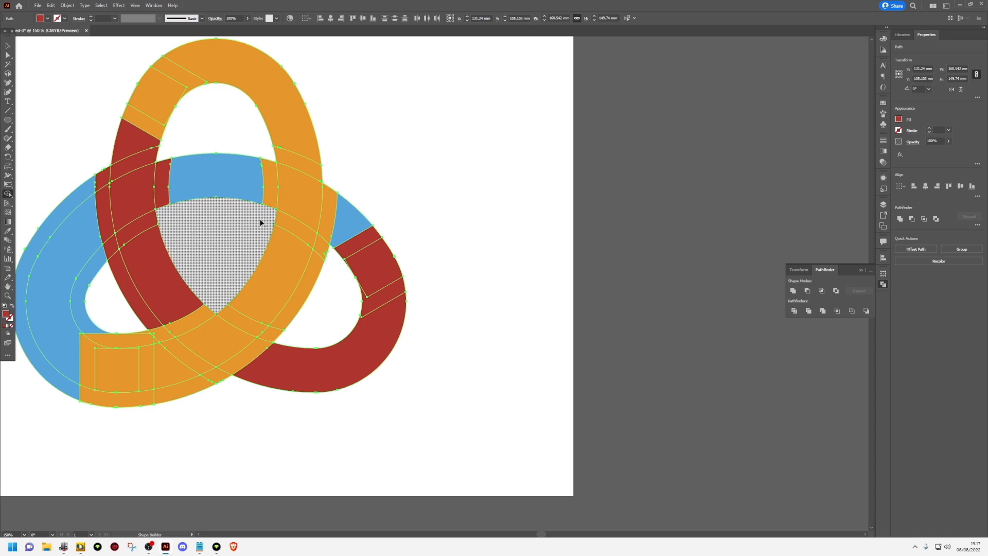
Erase the inner and outer rim strips of the lower-left loop with Shape Builder
left_click(162, 336, "alt")
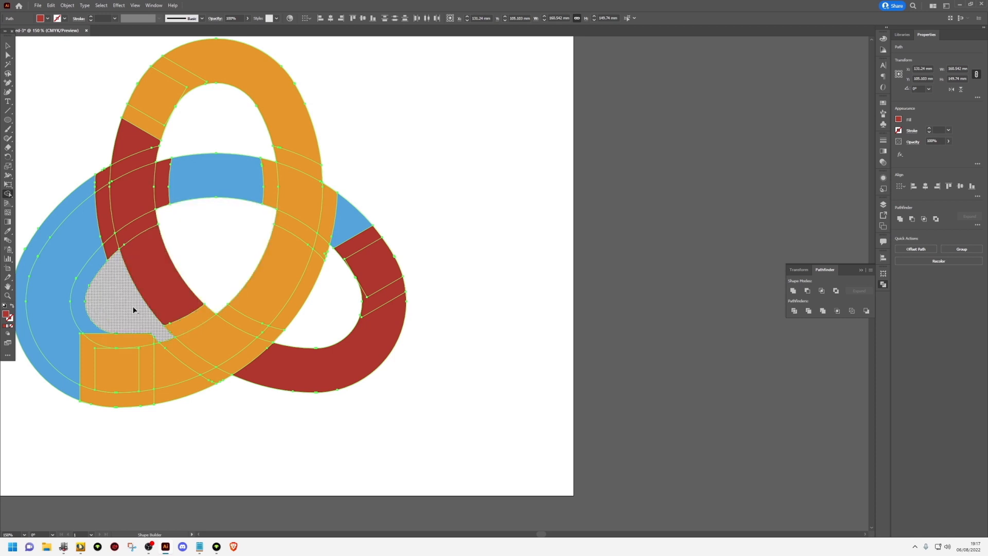
mouse_move(114, 253)
left_mouse_down()
mouse_move(101, 277)
mouse_move(118, 334)
mouse_move(157, 344)
left_mouse_up()
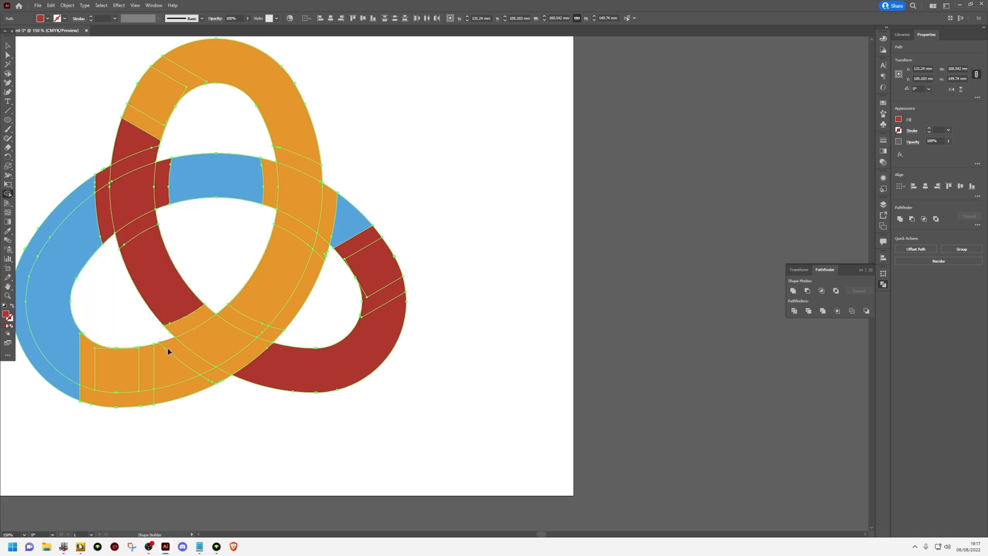
left_click_drag(219, 380, 106, 412)
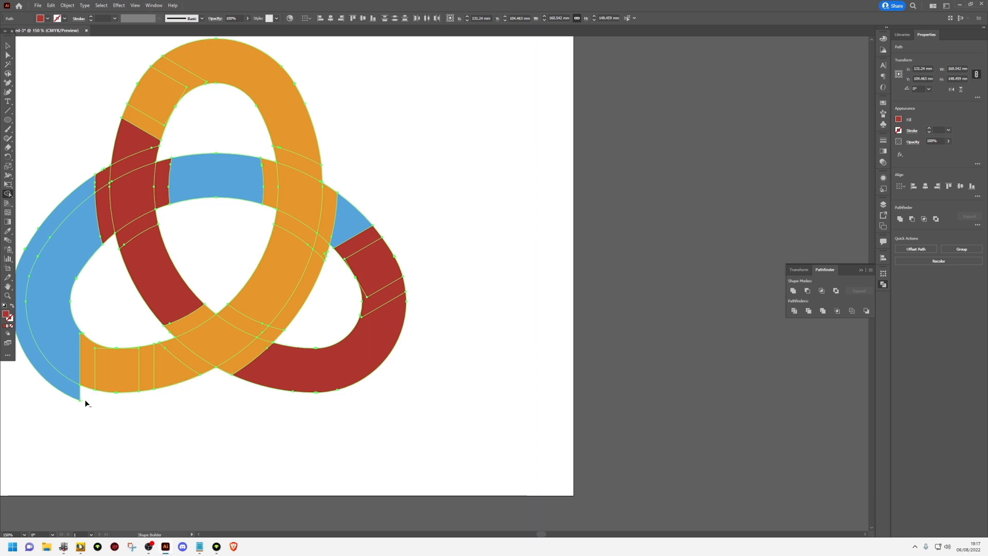
left_click(58, 396, "alt")
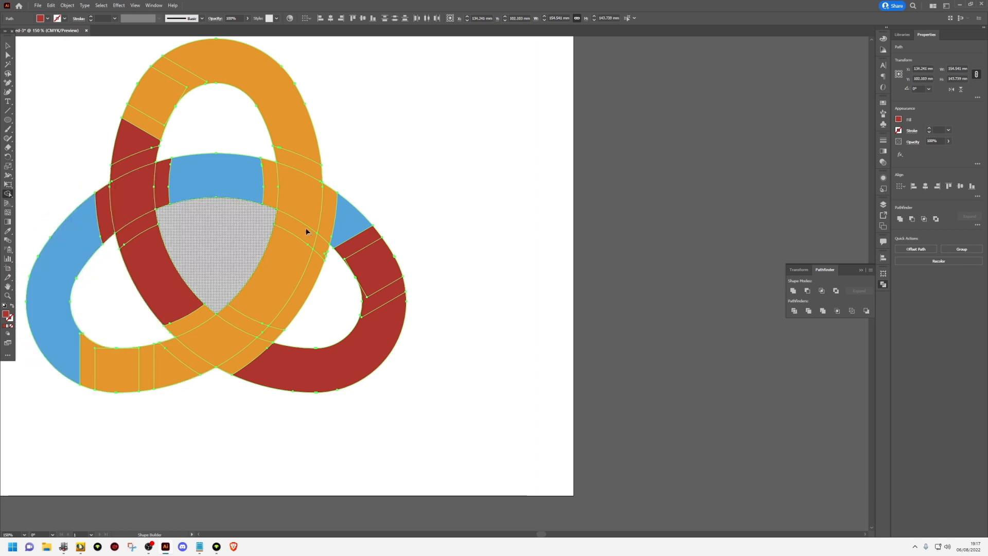
Remove the remaining orange edge strip and the under-passing strips at the three crossings to open the interlacing gaps, and deselect the artwork
mouse_move(321, 245)
left_mouse_down()
mouse_move(309, 290)
mouse_move(279, 331)
left_mouse_up()
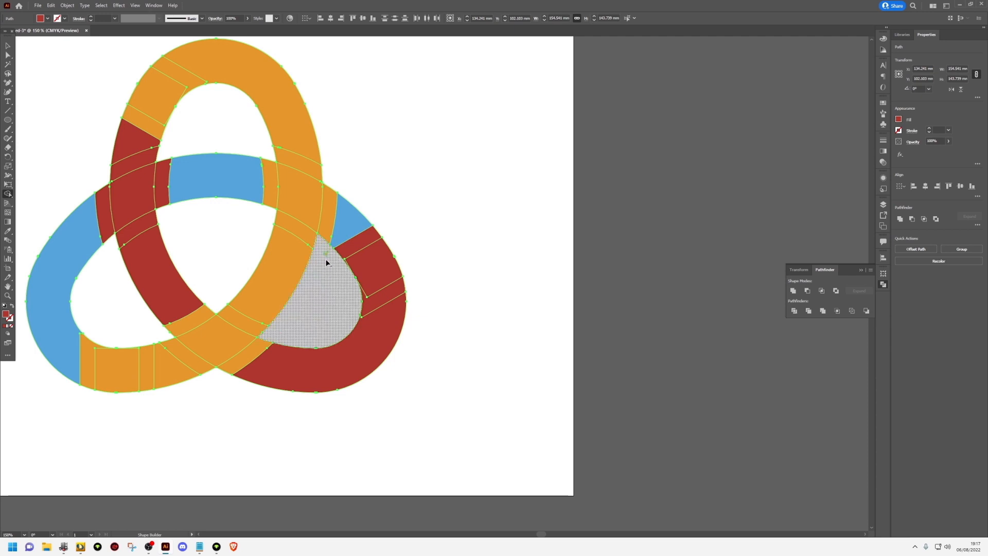
scroll(325, 261, "down", 1)
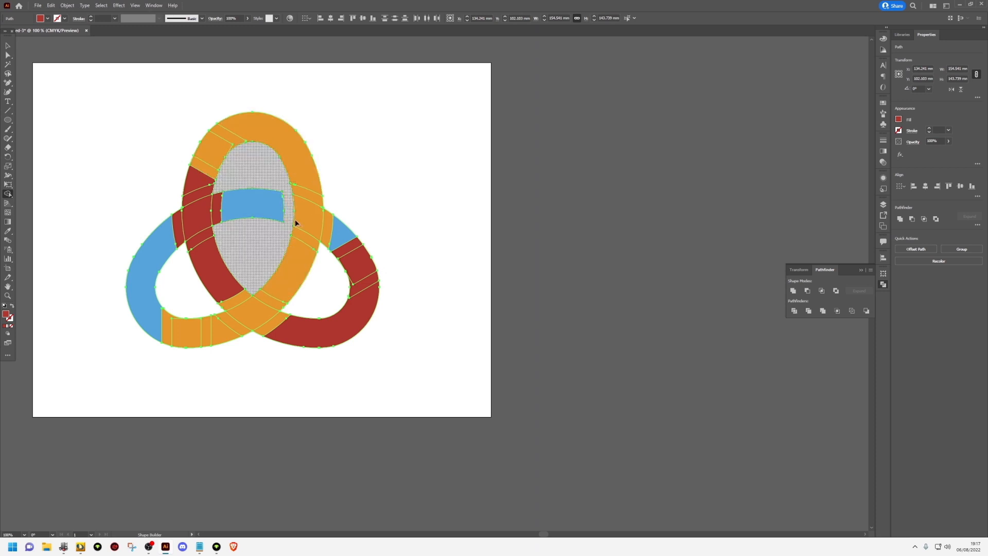
left_click(270, 301, "alt")
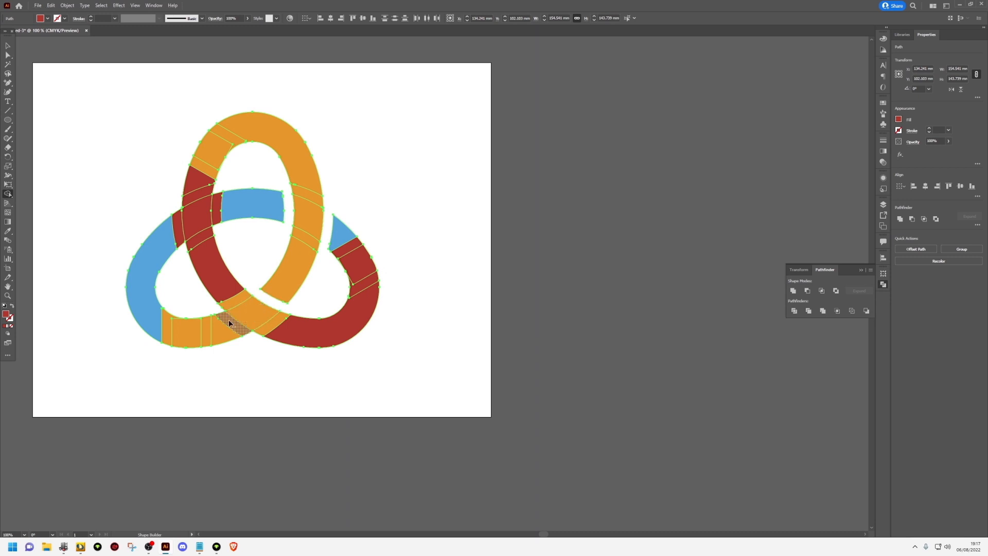
left_click(230, 325, "alt")
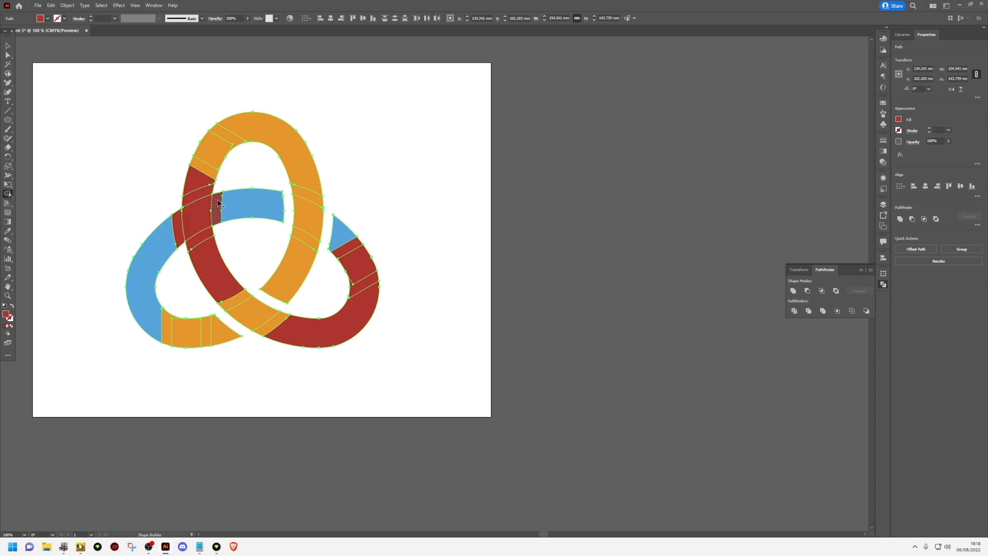
left_click(199, 238, "alt")
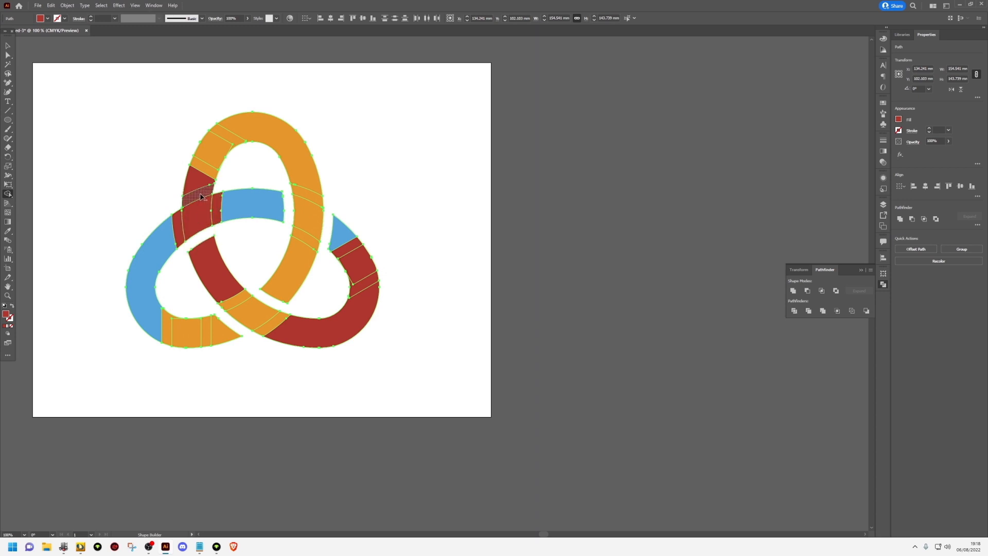
scroll(143, 205, "down", 2)
key("v")
left_click(116, 154)
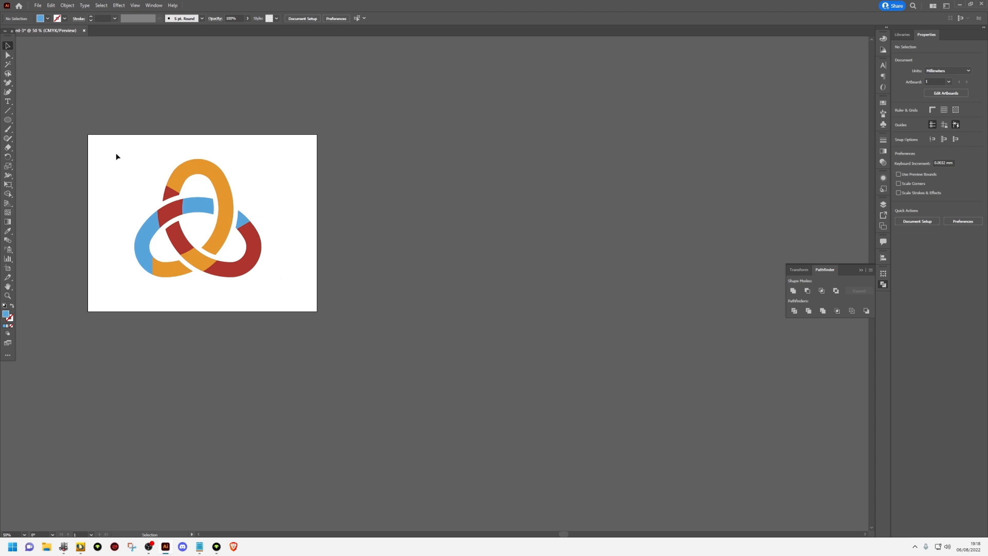
Select the whole trefoil and unite its coloured pieces with Pathfinder
left_click_drag(101, 147, 273, 293)
scroll(152, 225, "up", 3)
left_click_drag(175, 218, 230, 270)
left_click(794, 291)
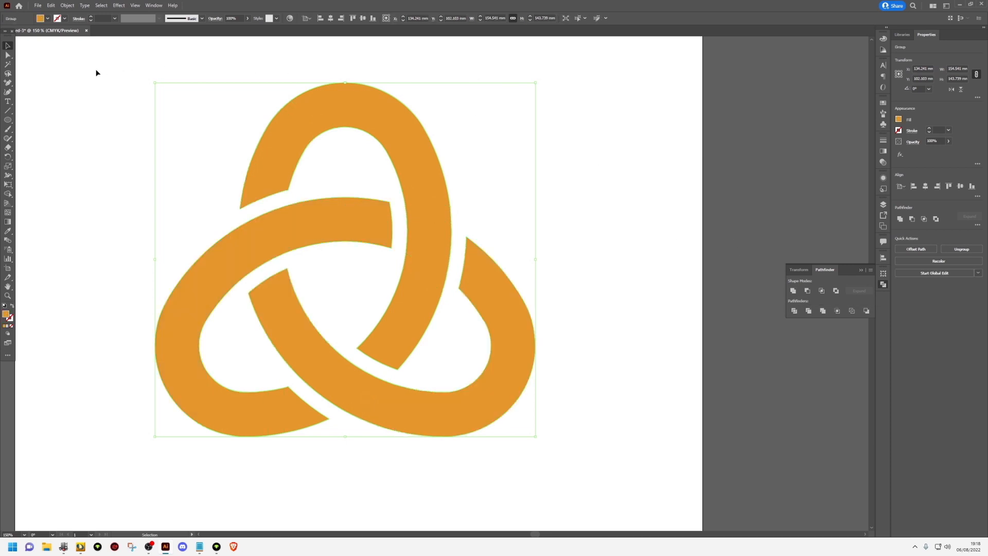
Fill the united trefoil with black and deselect it
left_click(48, 19)
left_click(11, 33)
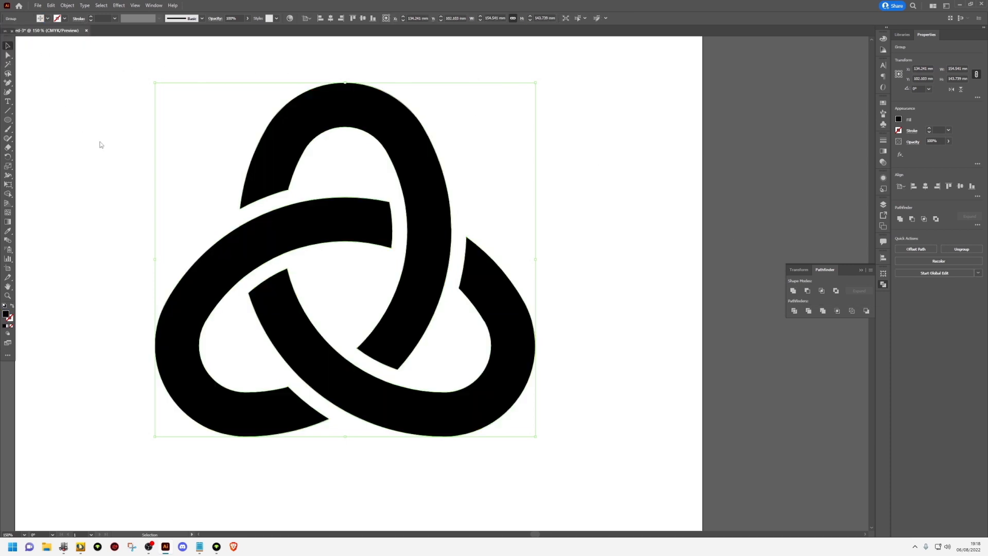
left_click(101, 143)
scroll(101, 143, "down", 1)
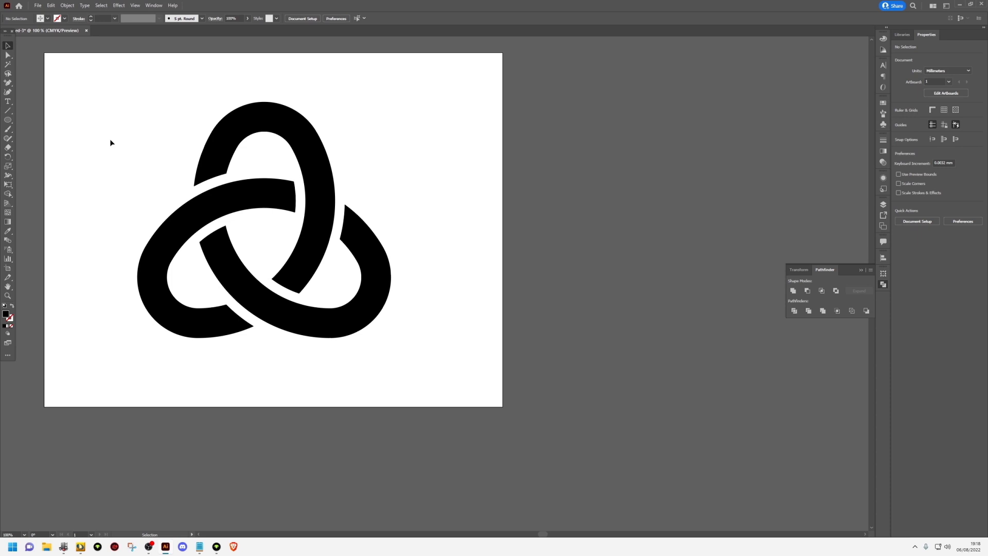
Duplicate the black trefoil beside the artboard and fill the copy with white
left_click_drag(249, 194, 584, 214)
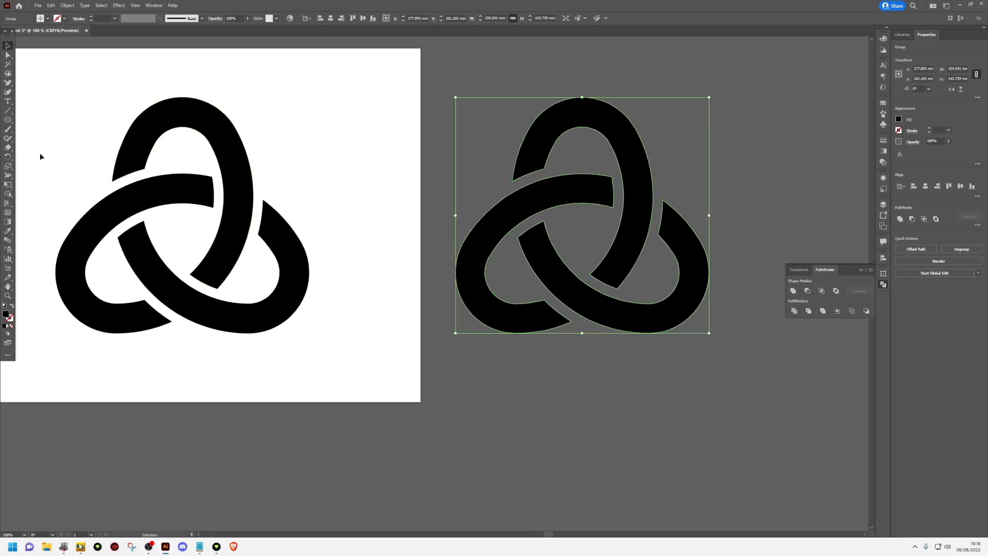
left_click(67, 8)
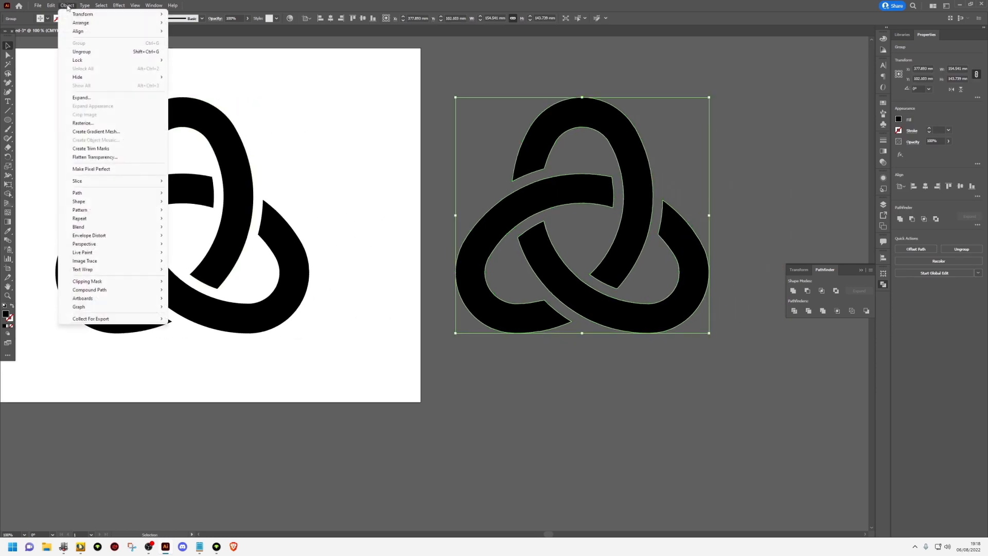
left_click(48, 18)
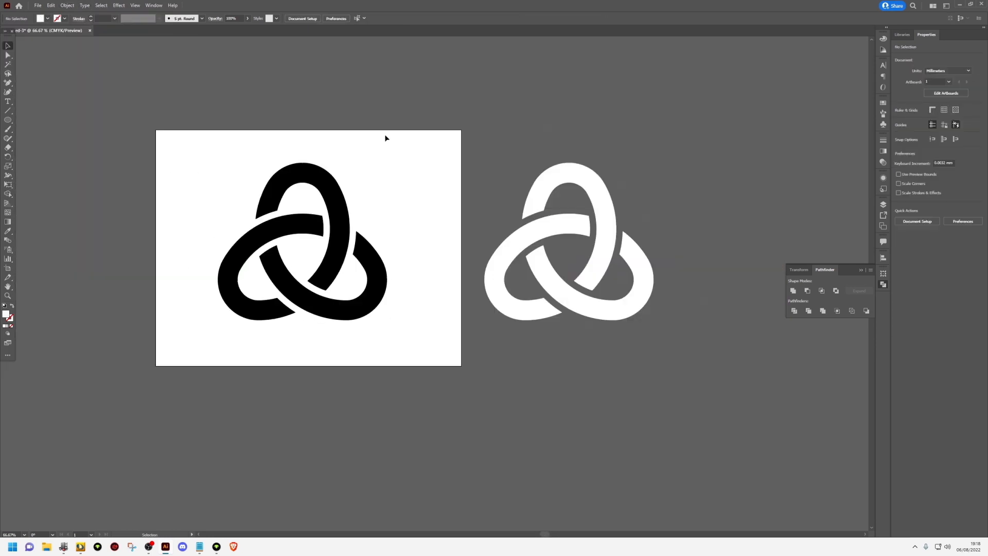